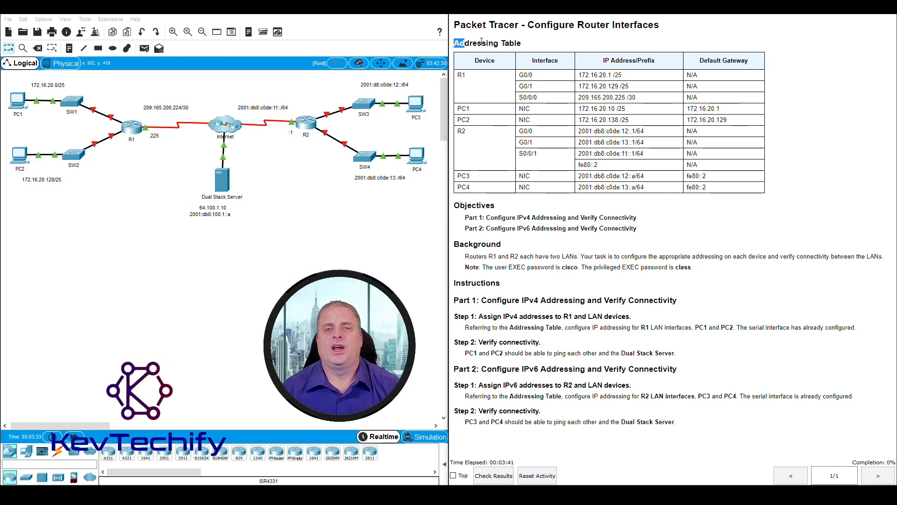
# Step: Review the addressing table rows for R1, PC1, PC2, R2, PC3 and PC4 and the Part 1 Step 1 instructions
pyautogui.moveTo(482, 42); pyautogui.dragTo(541, 45)
pyautogui.click(497, 84)
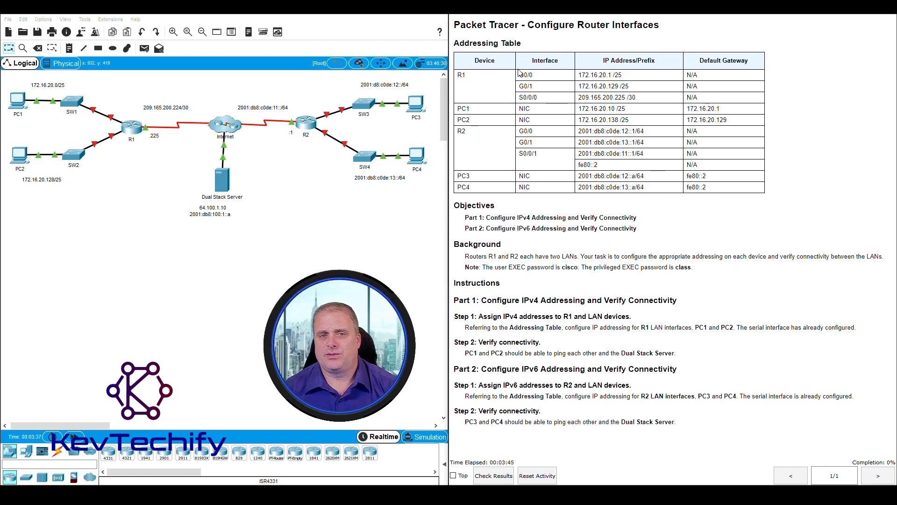
pyautogui.moveTo(460, 76); pyautogui.dragTo(740, 122)
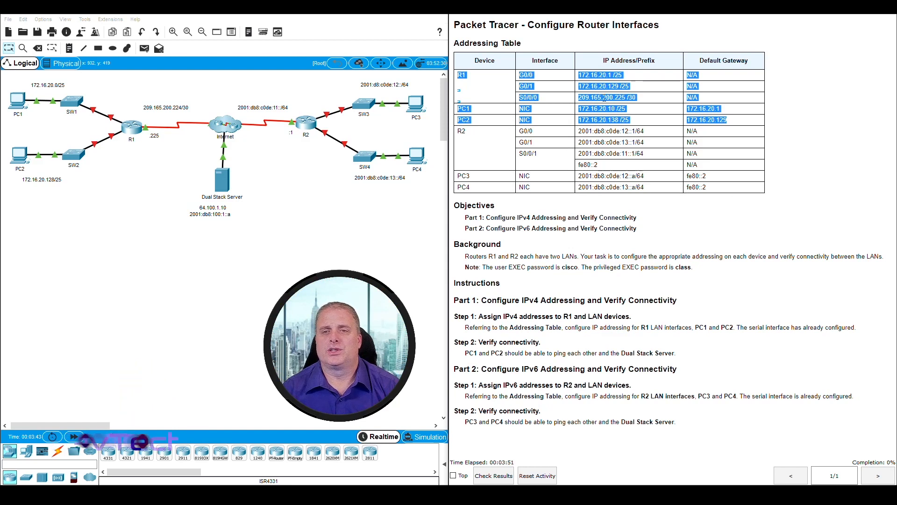
pyautogui.click(485, 136)
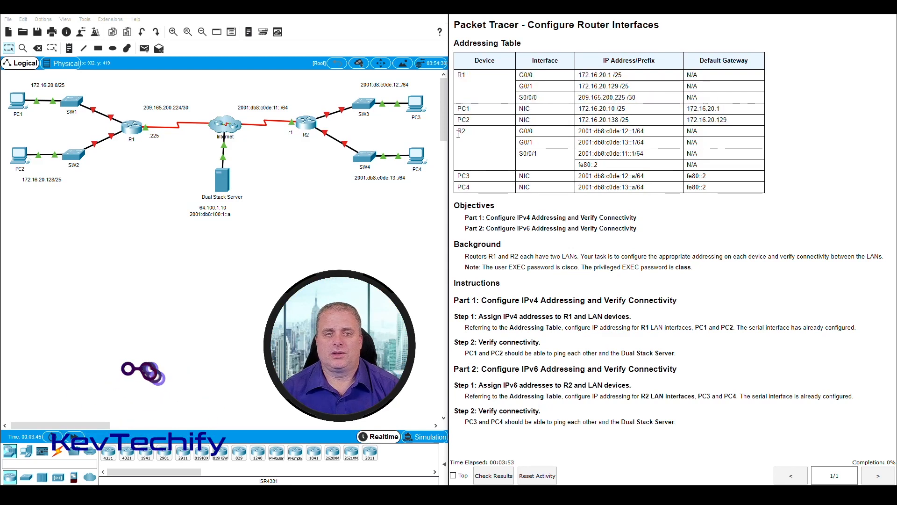
pyautogui.moveTo(485, 136); pyautogui.dragTo(727, 188)
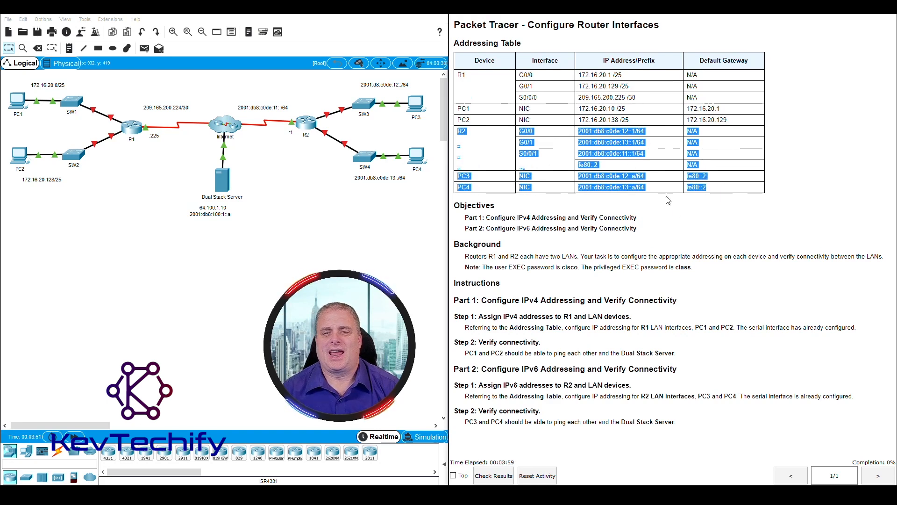
pyautogui.click(673, 215)
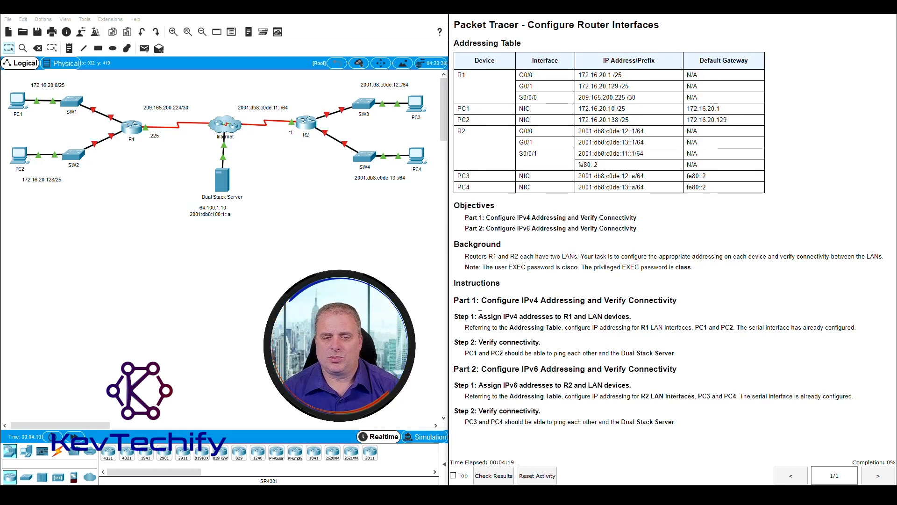
pyautogui.moveTo(479, 316); pyautogui.dragTo(631, 316)
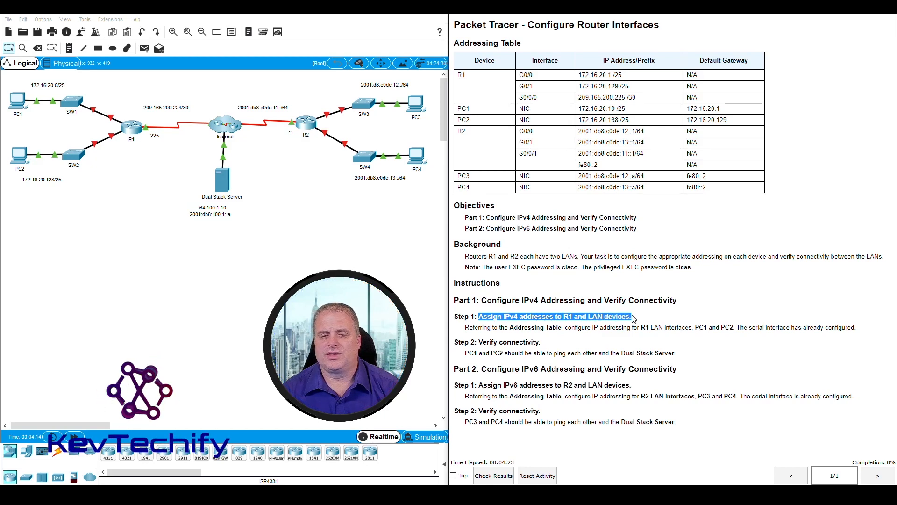
pyautogui.click(476, 327)
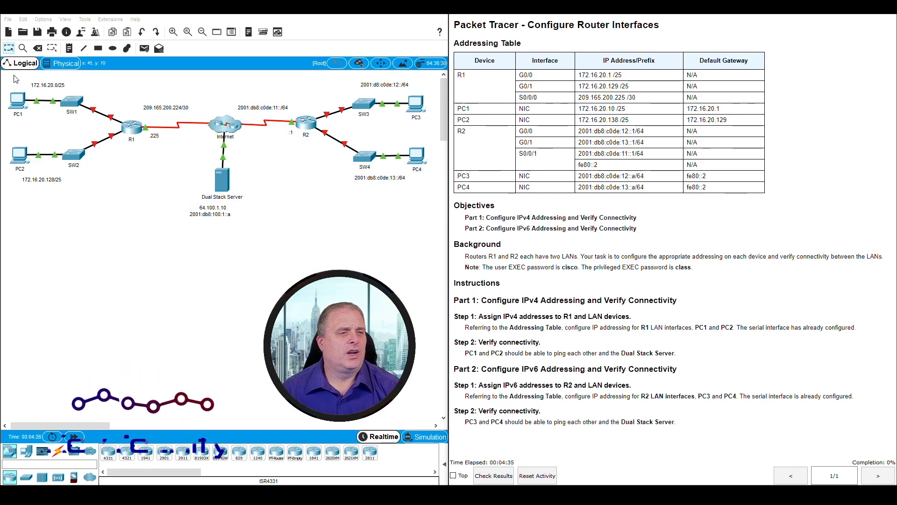
# Step: Open router R1's command line interface and widen its window
pyautogui.moveTo(8, 78); pyautogui.dragTo(129, 193)
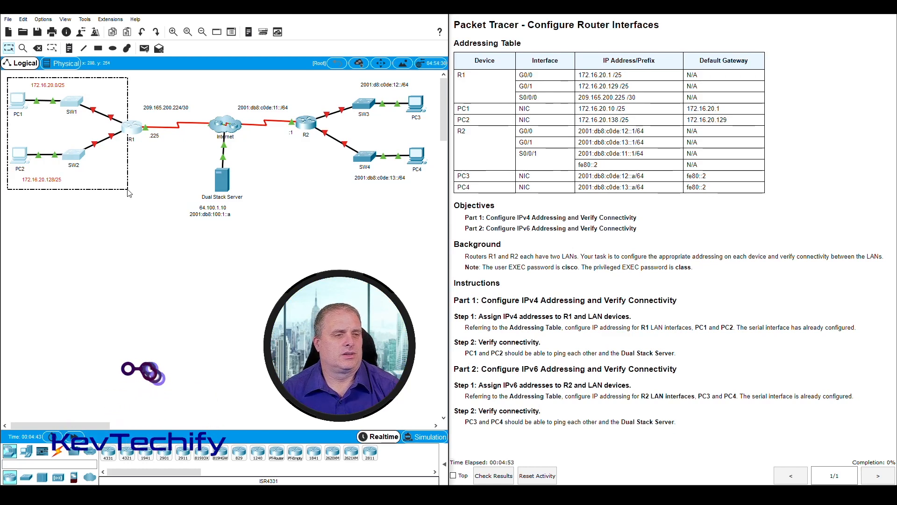
pyautogui.moveTo(128, 190); pyautogui.dragTo(129, 189)
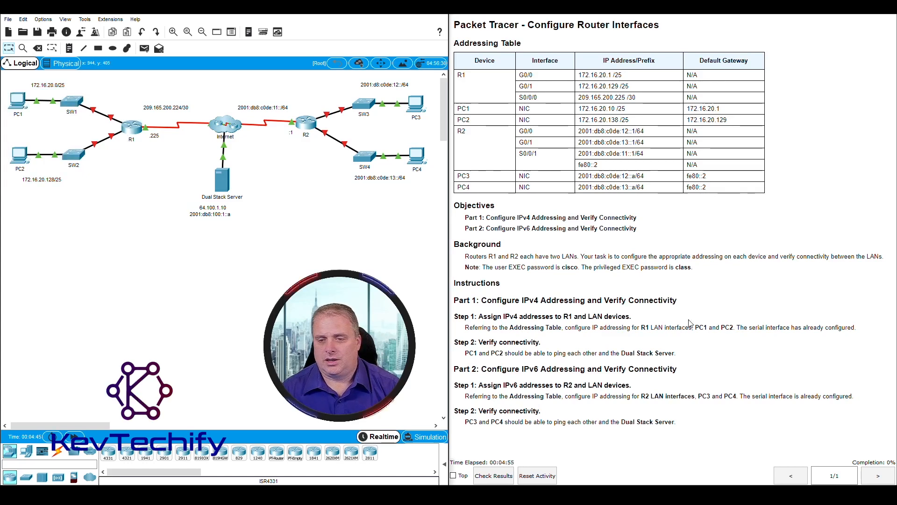
pyautogui.click(131, 132)
pyautogui.moveTo(465, 109); pyautogui.dragTo(178, 16)
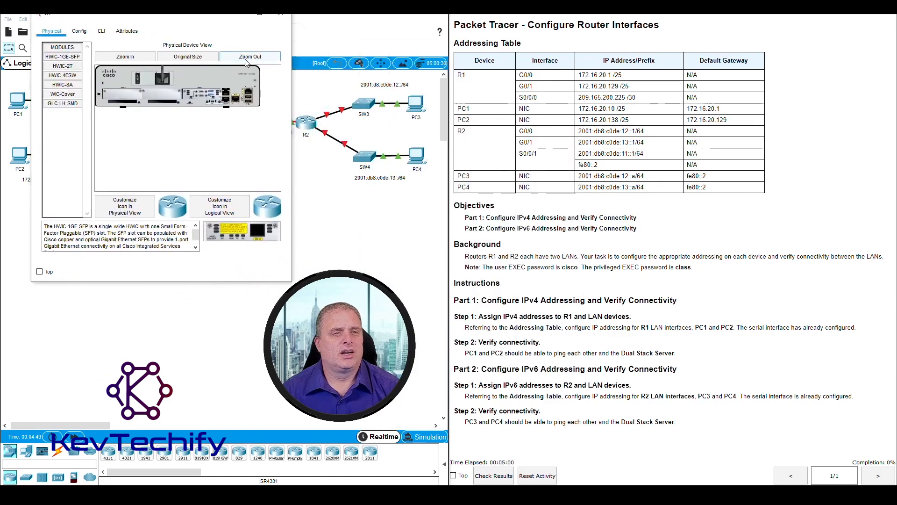
pyautogui.click(101, 32)
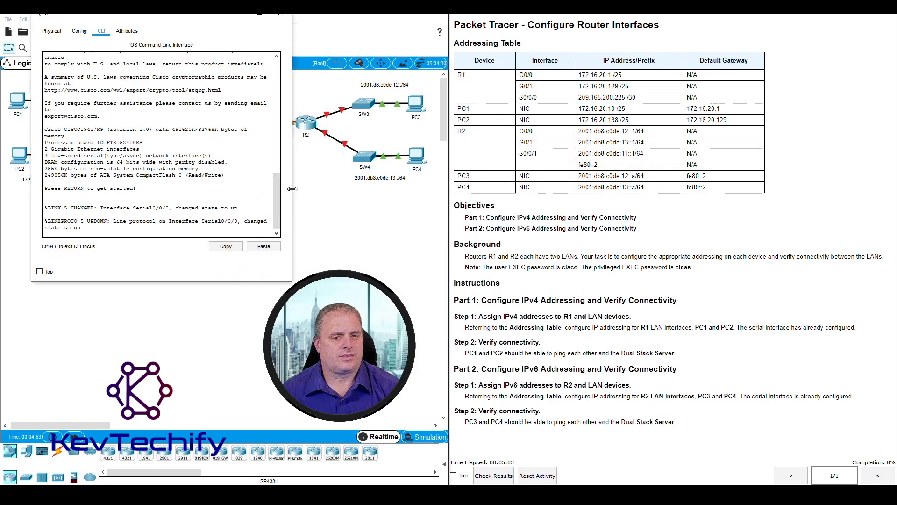
pyautogui.moveTo(293, 189); pyautogui.dragTo(418, 182)
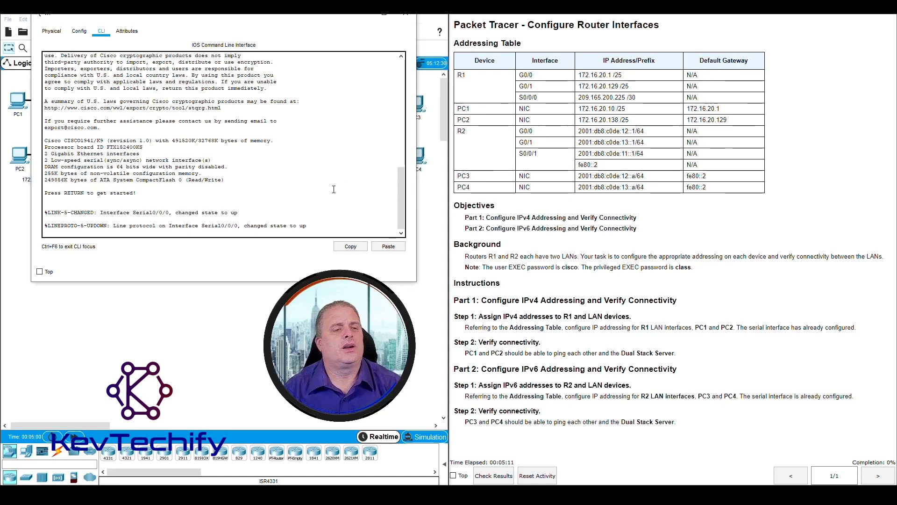
# Step: Log in to R1 with the user EXEC password and enter privileged mode with enable and its password
pyautogui.press('Return')
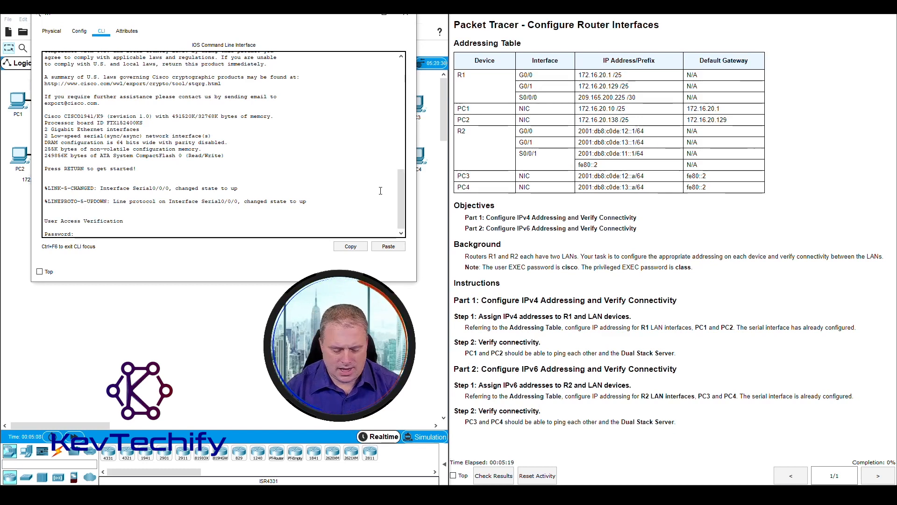
pyautogui.write('cisco')
pyautogui.press('Return')
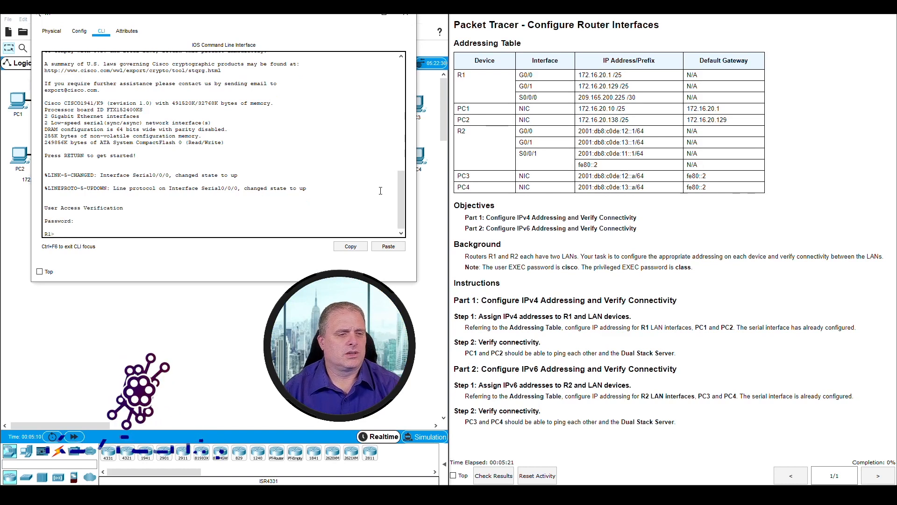
pyautogui.write('enable')
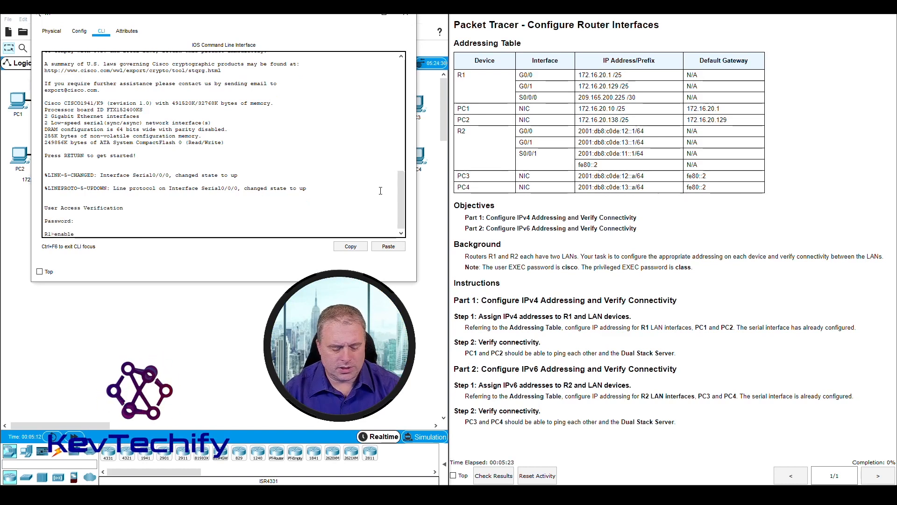
pyautogui.press('Return')
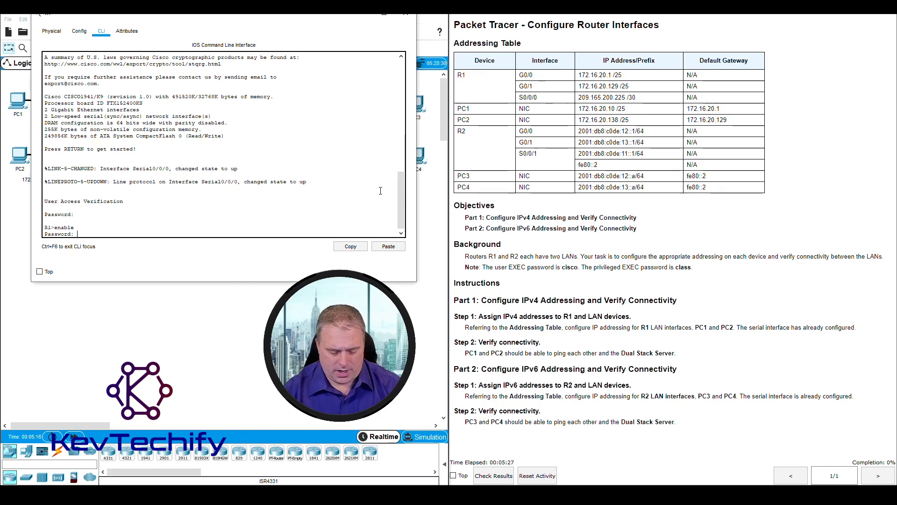
pyautogui.press('Return')
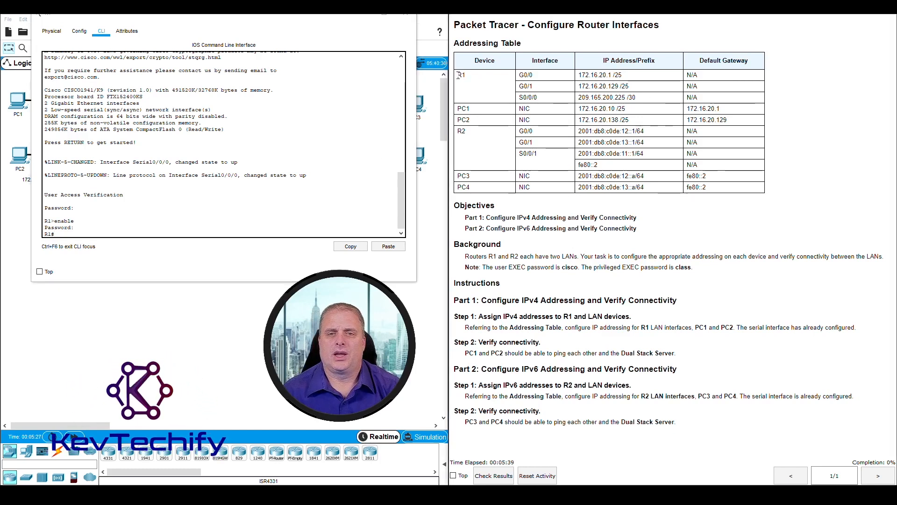
# Step: Enter global configuration mode with conf t and select R1's interface g0/0
pyautogui.moveTo(546, 80); pyautogui.dragTo(665, 86)
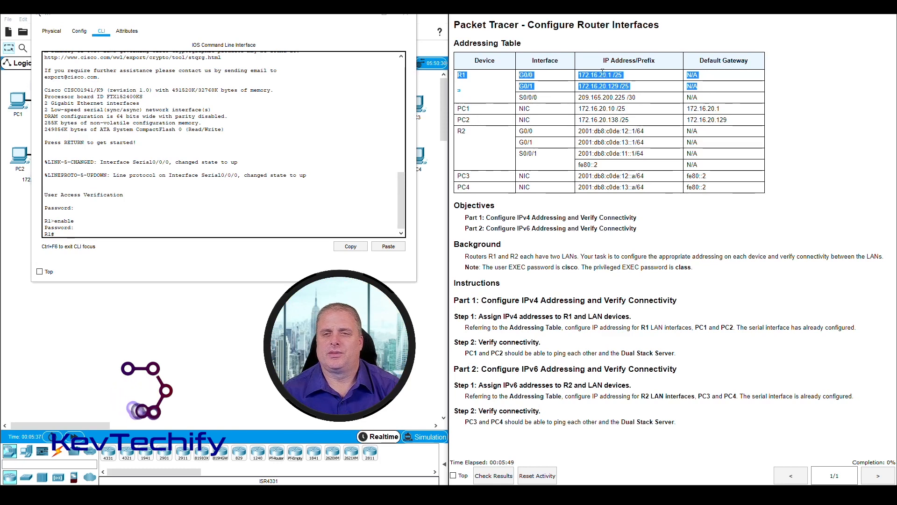
pyautogui.click(86, 232)
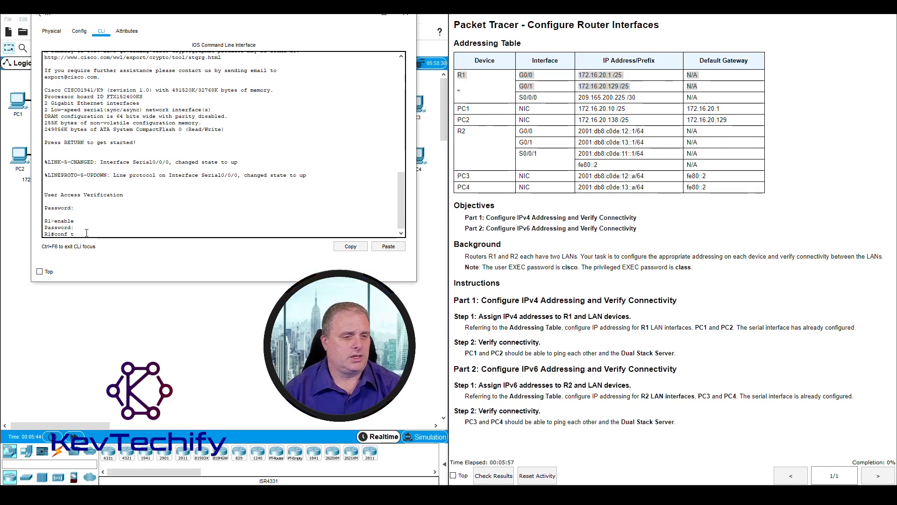
pyautogui.write('conf t')
pyautogui.press('Return')
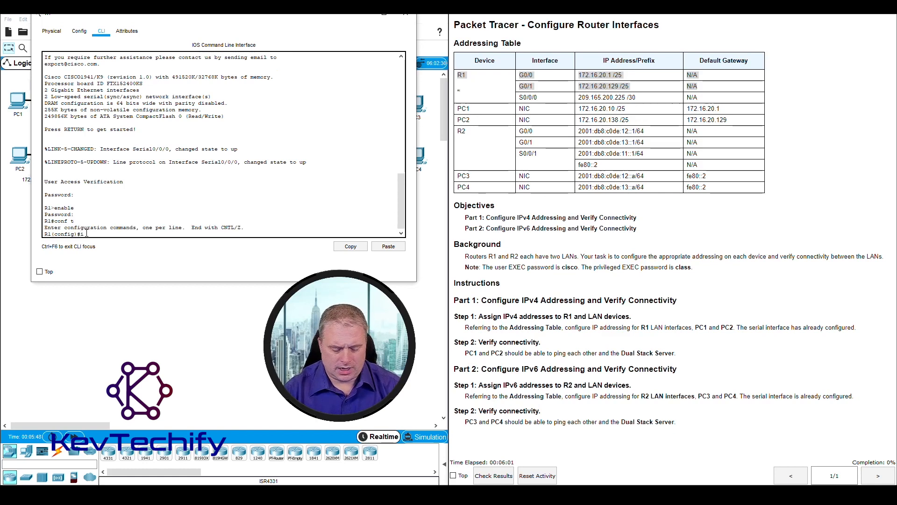
pyautogui.write('int ')
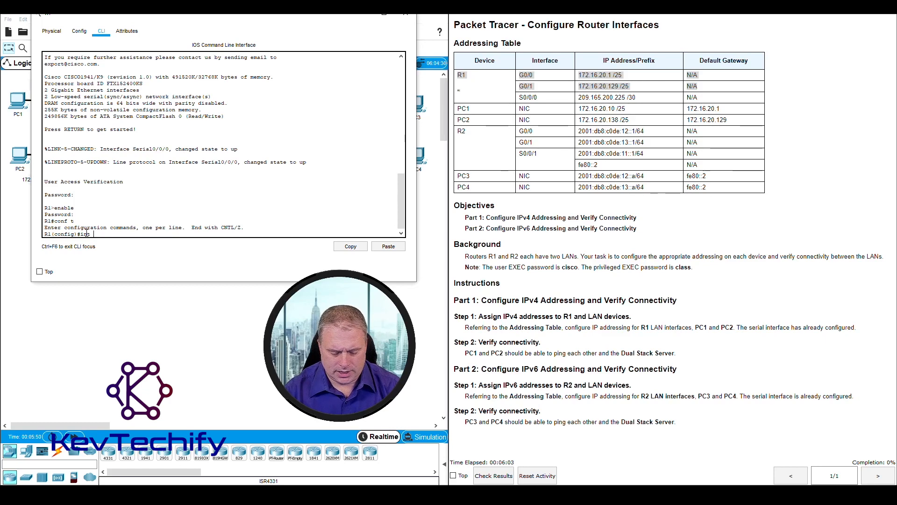
pyautogui.write('g0/0')
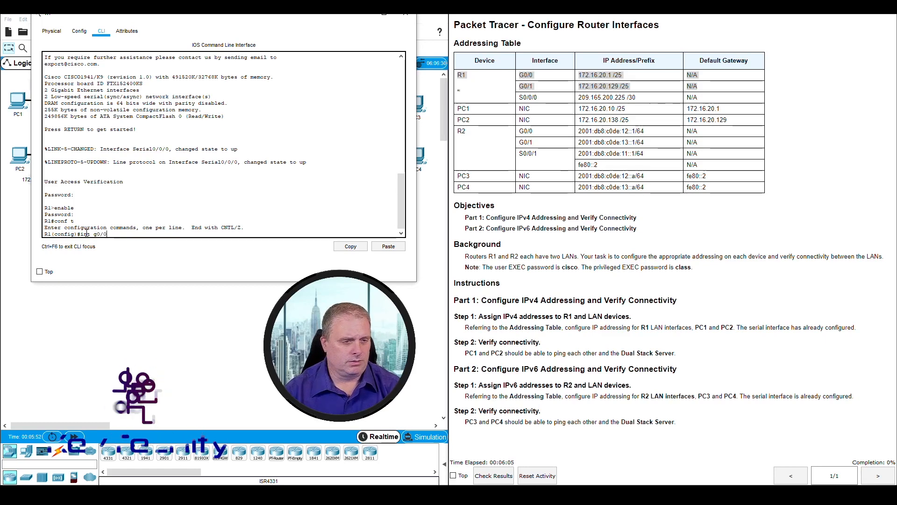
pyautogui.press('Return')
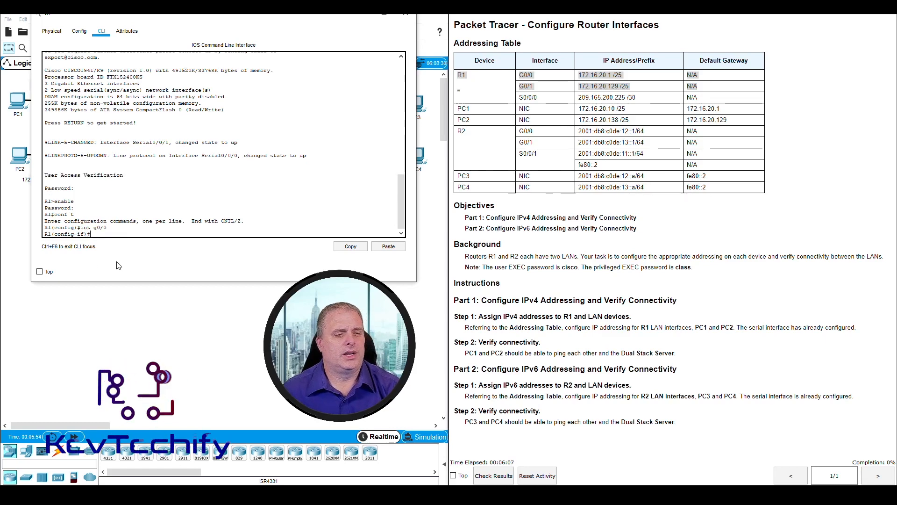
# Step: Assign R1's interface G0/0 the IPv4 address 172.16.20.1 with subnet mask 255.255.255.128
pyautogui.moveTo(54, 234); pyautogui.dragTo(85, 234)
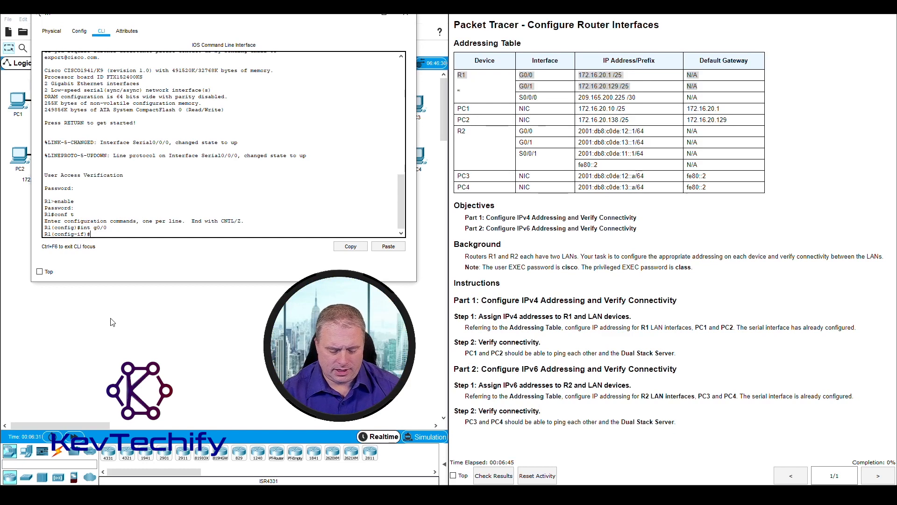
pyautogui.write('ip a')
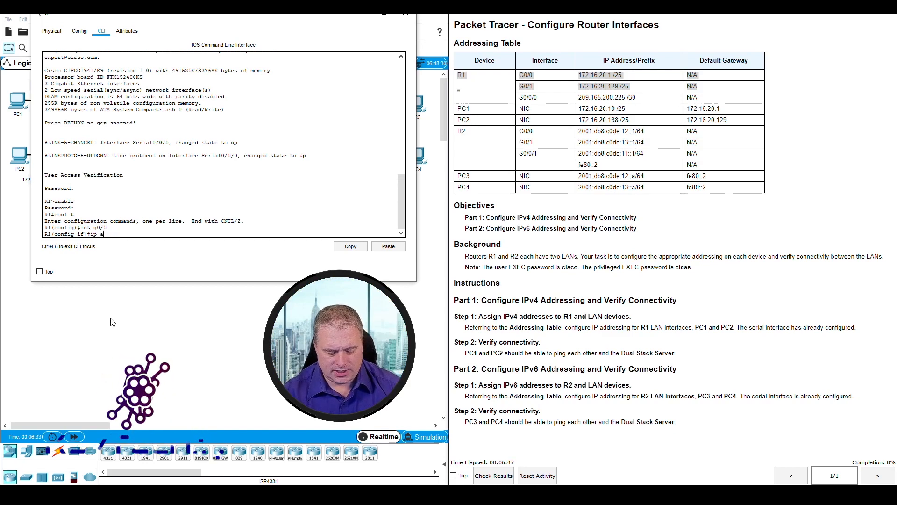
pyautogui.write('ddress')
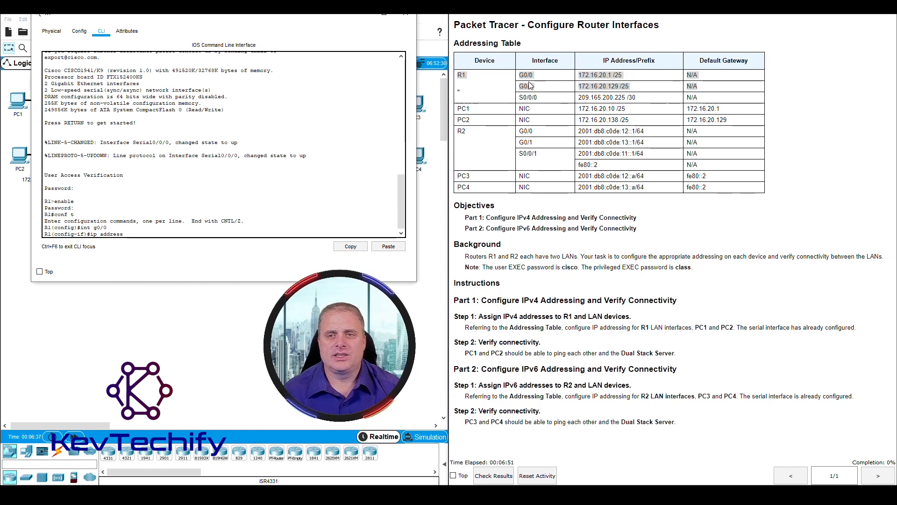
pyautogui.click(619, 75)
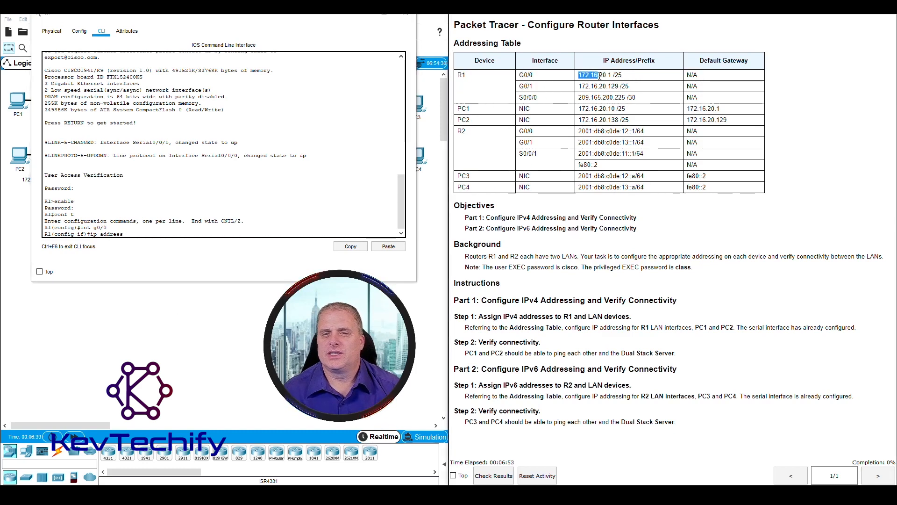
pyautogui.click(147, 234)
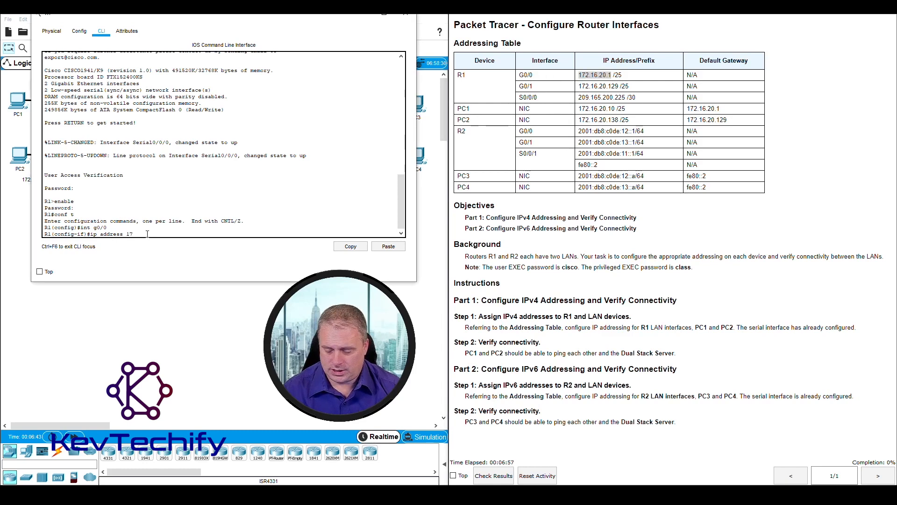
pyautogui.write('172.16')
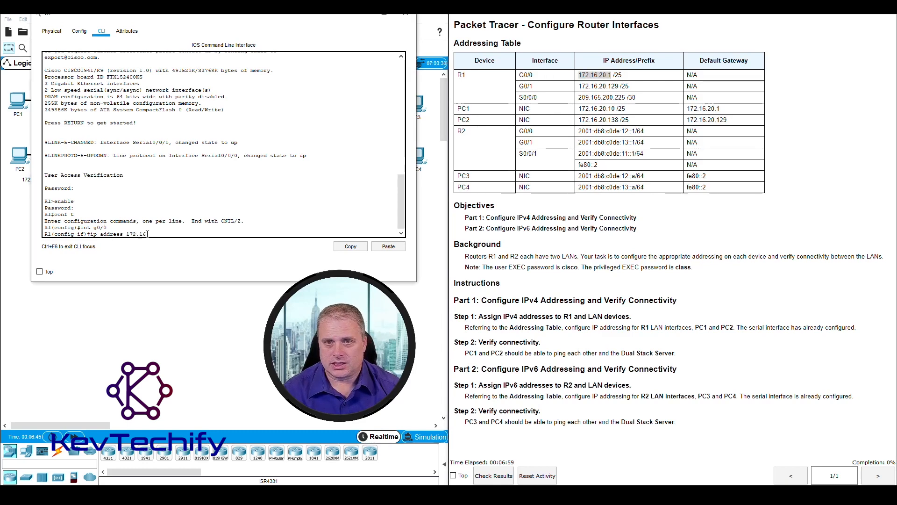
pyautogui.write('.20.')
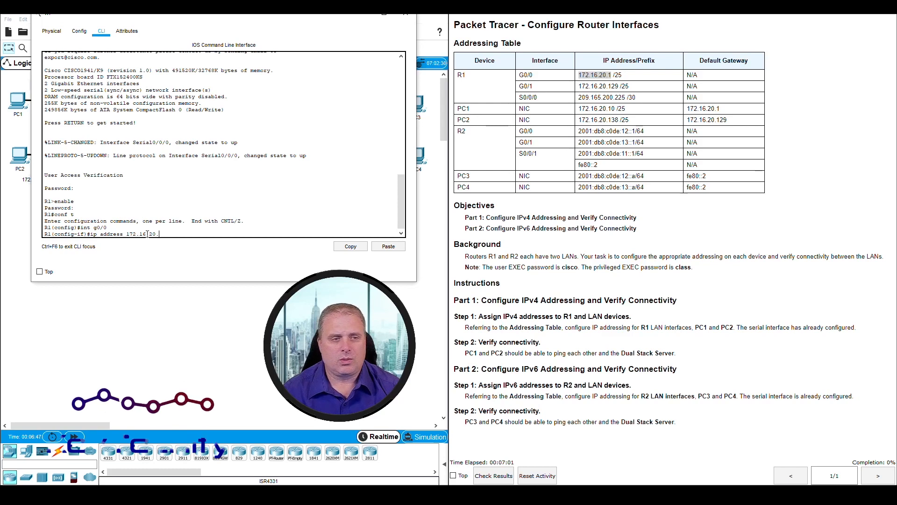
pyautogui.write('1')
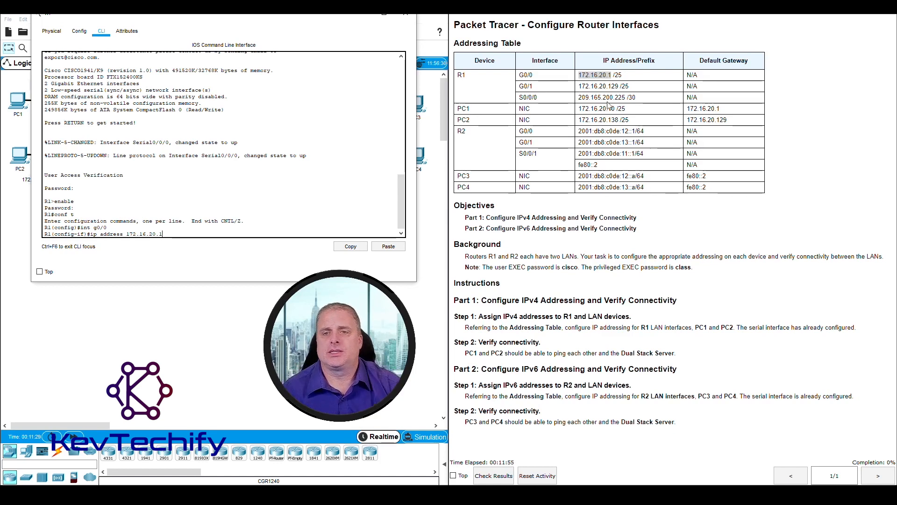
pyautogui.moveTo(614, 75); pyautogui.dragTo(619, 75)
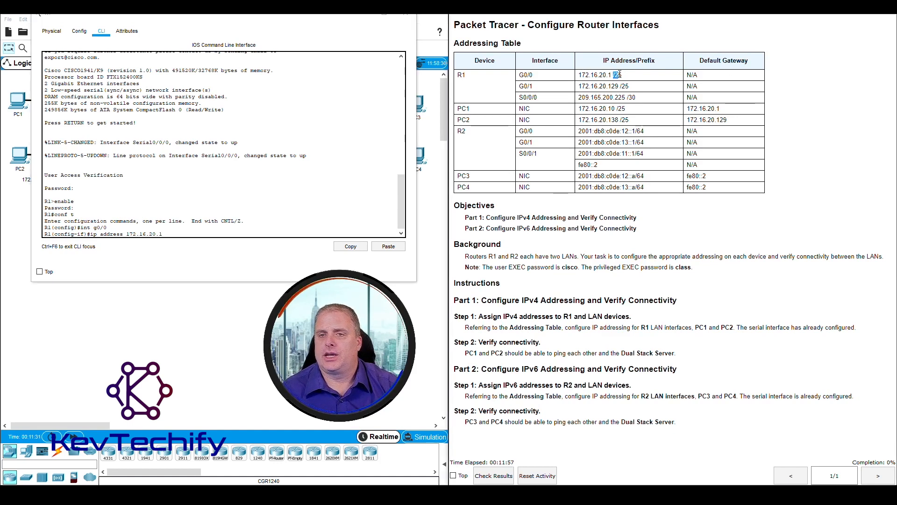
pyautogui.click(184, 235)
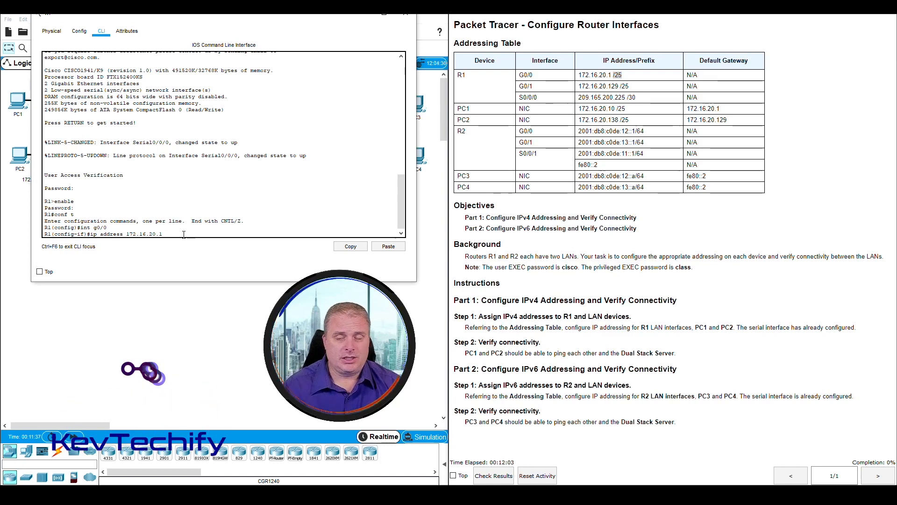
pyautogui.write('255.25')
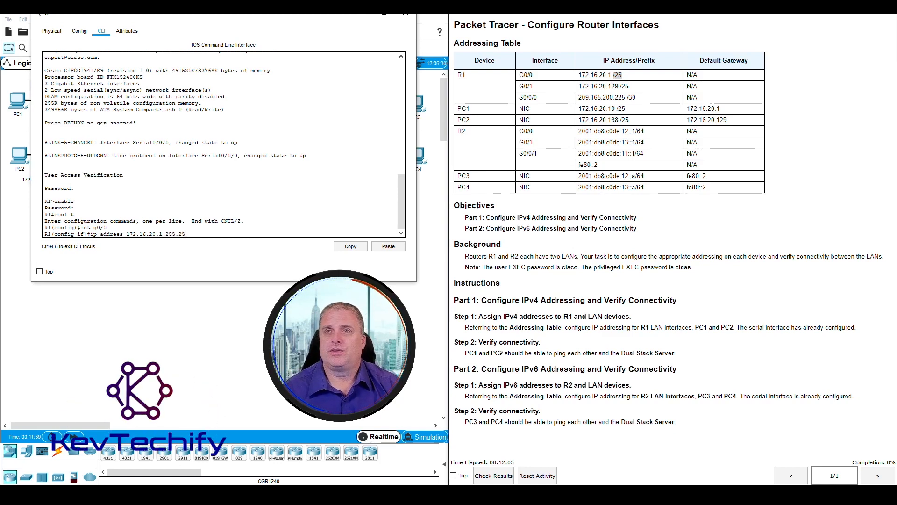
pyautogui.write('5.255')
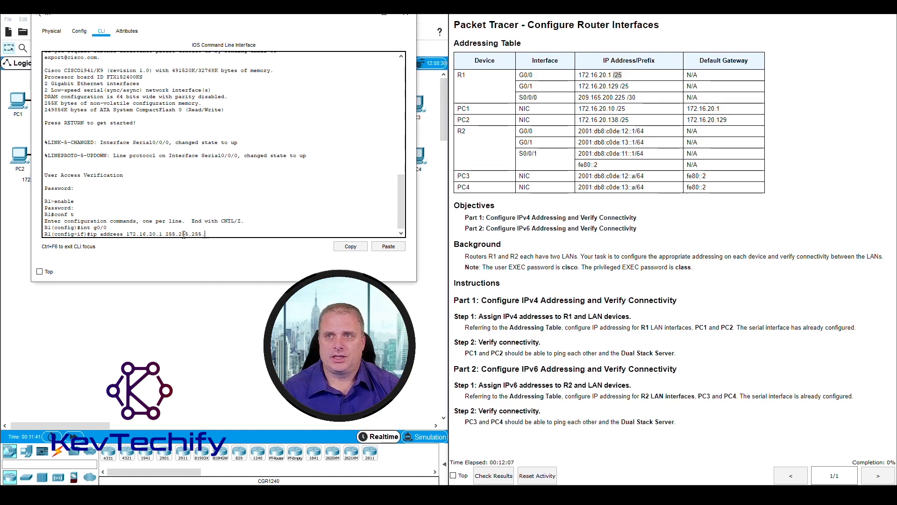
pyautogui.write('.')
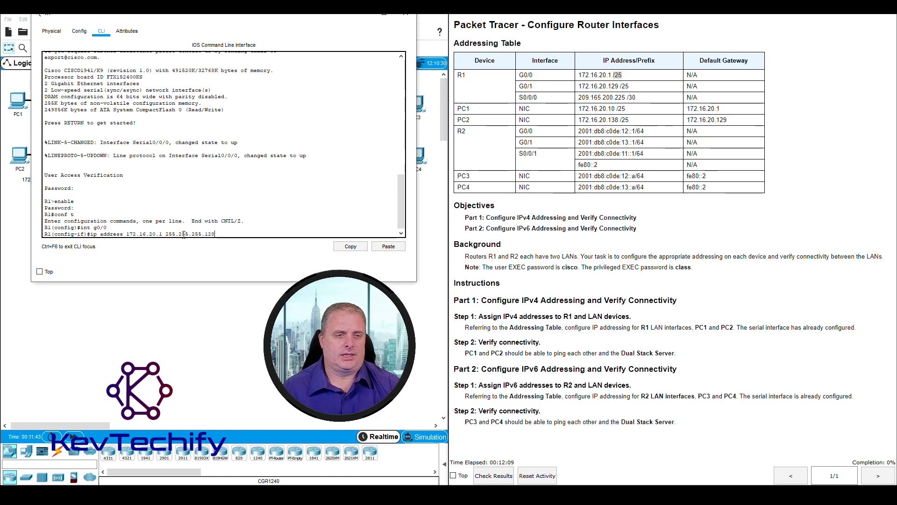
pyautogui.press('Return')
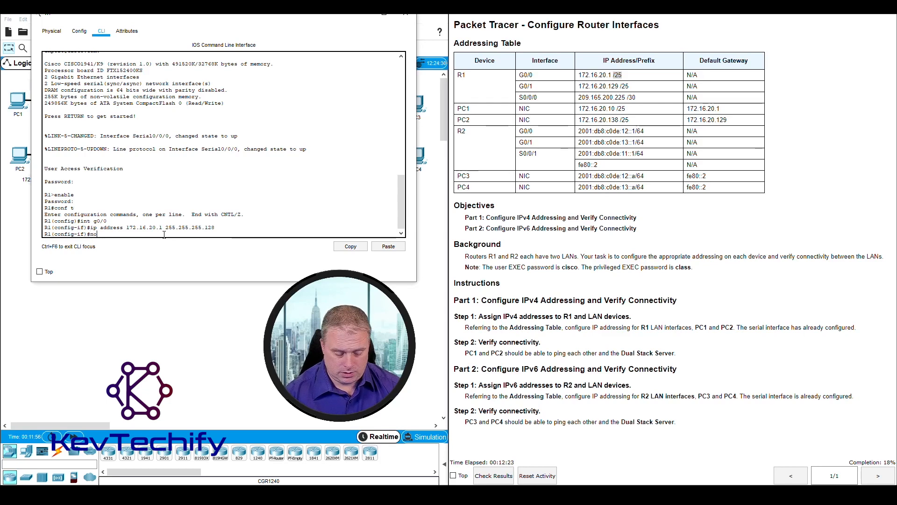
# Step: Bring interface G0/0 up with the no shutdown command
pyautogui.write('shutdown')
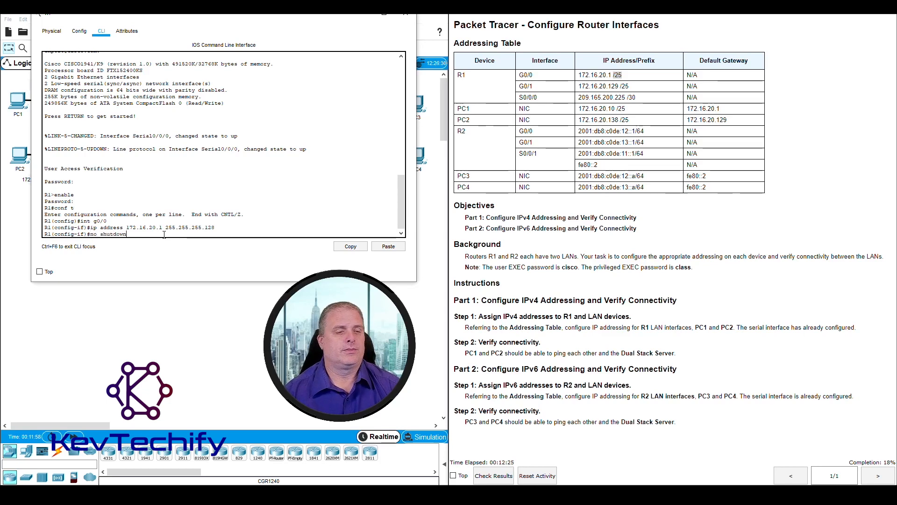
pyautogui.press('Return')
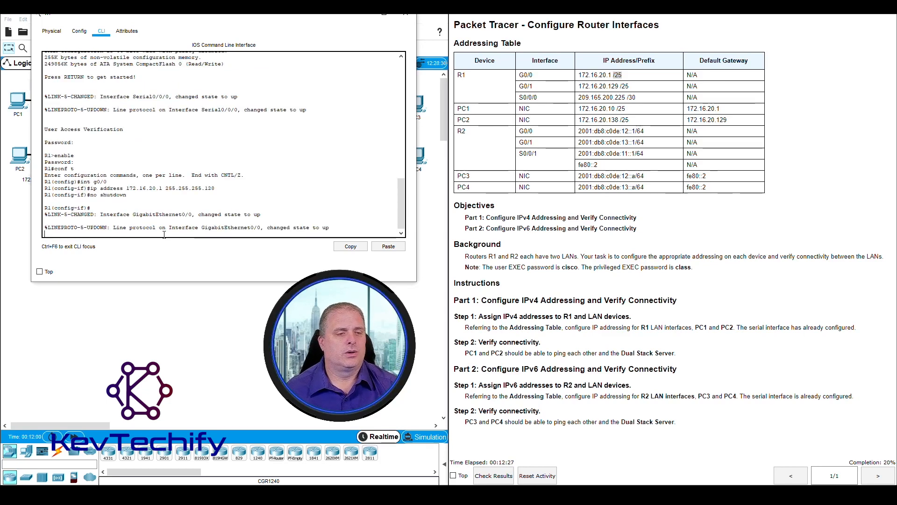
pyautogui.moveTo(103, 214); pyautogui.dragTo(261, 214)
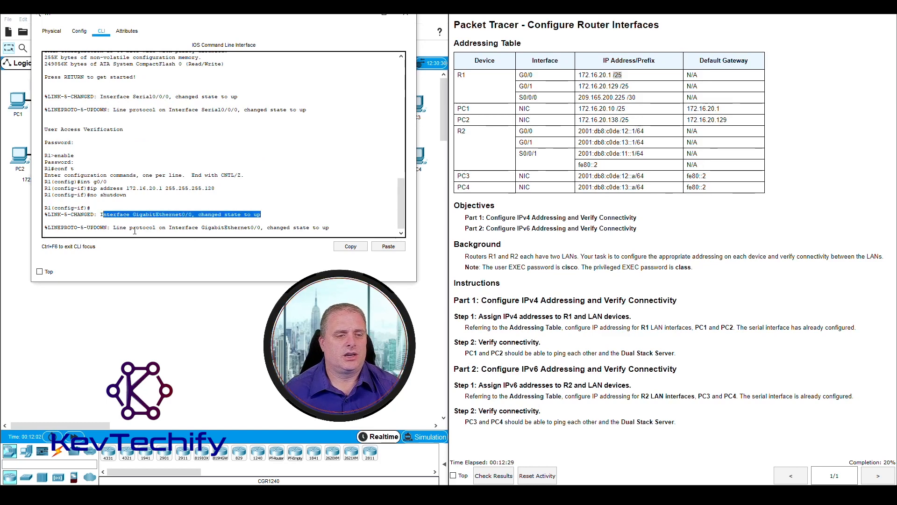
pyautogui.moveTo(114, 228); pyautogui.dragTo(333, 227)
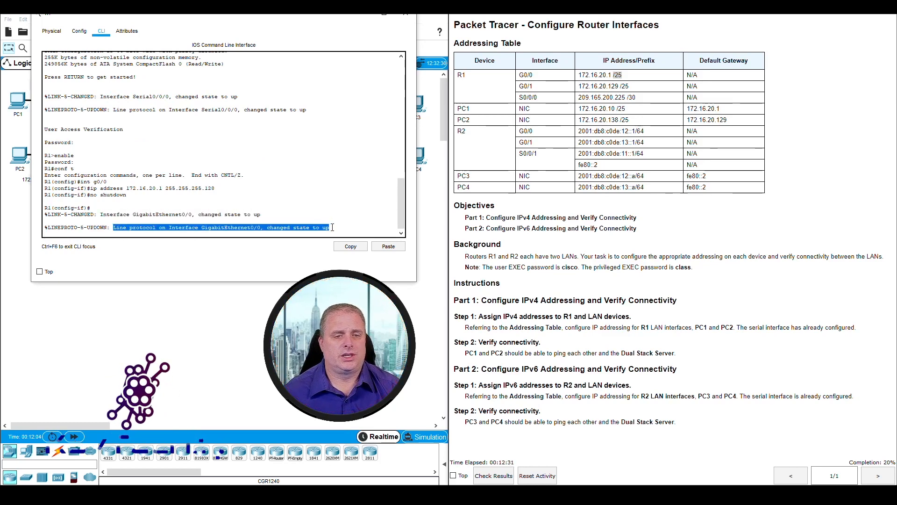
pyautogui.click(332, 227)
pyautogui.press('Return')
pyautogui.press('Return')
pyautogui.press('Return')
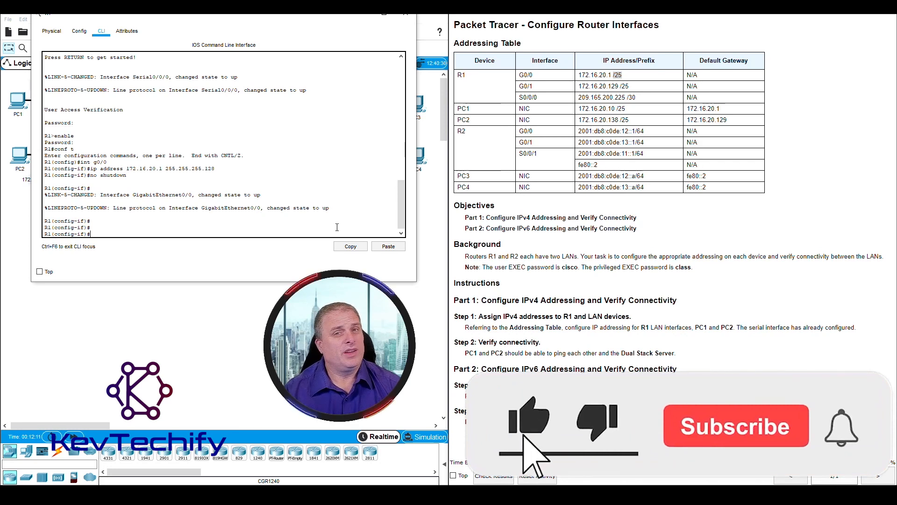
# Step: Select interface g0/1 and assign it IPv4 address 172.16.20.129 with subnet mask 255.255.255.128
pyautogui.write('int ')
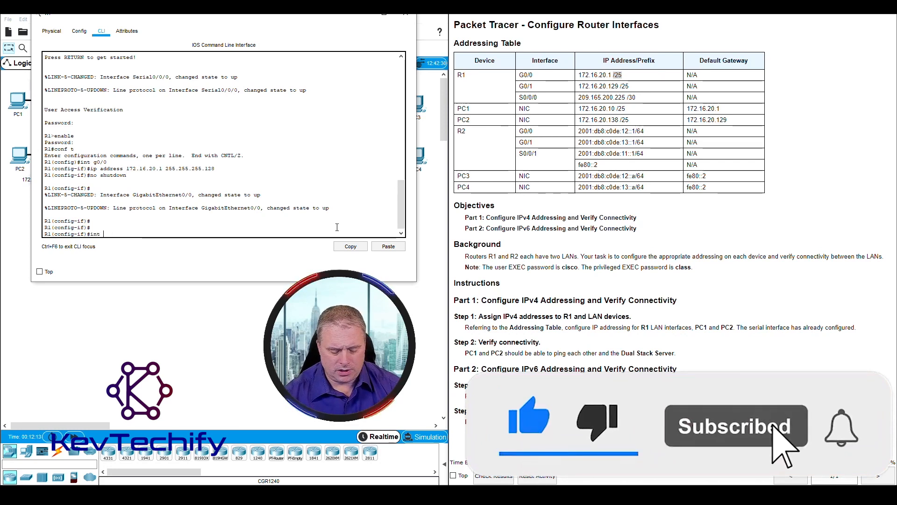
pyautogui.write('g0')
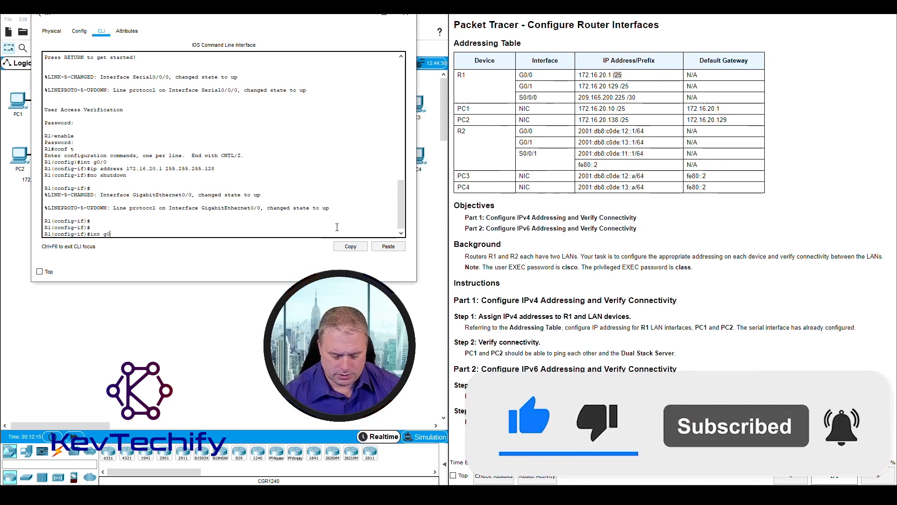
pyautogui.write('/1')
pyautogui.press('Return')
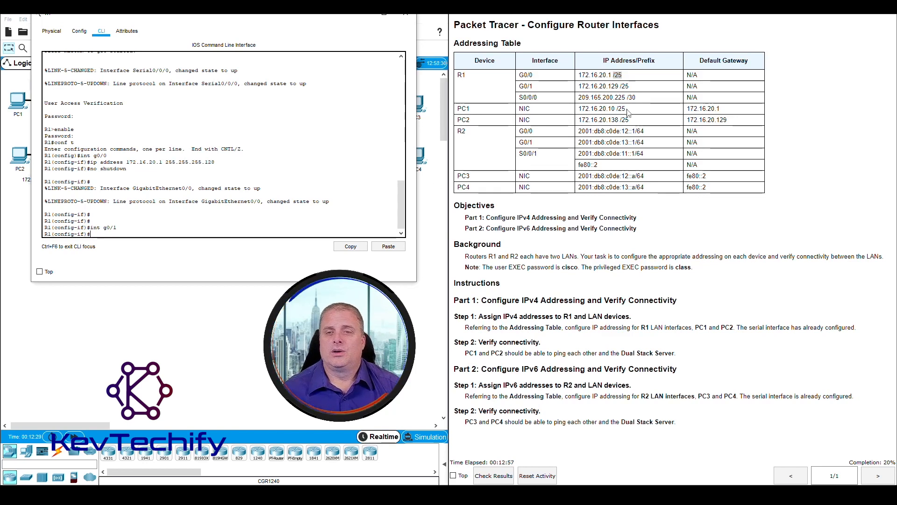
pyautogui.moveTo(590, 75); pyautogui.dragTo(632, 88)
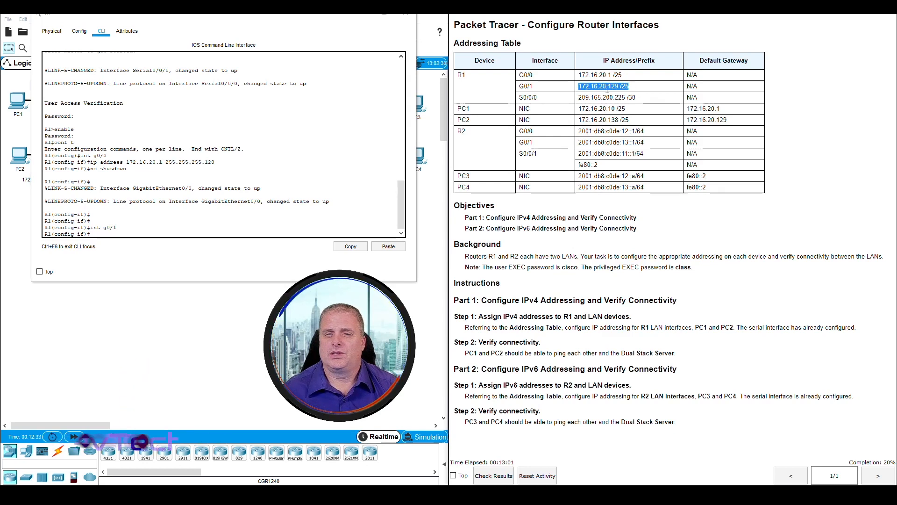
pyautogui.click(110, 234)
pyautogui.write('ip')
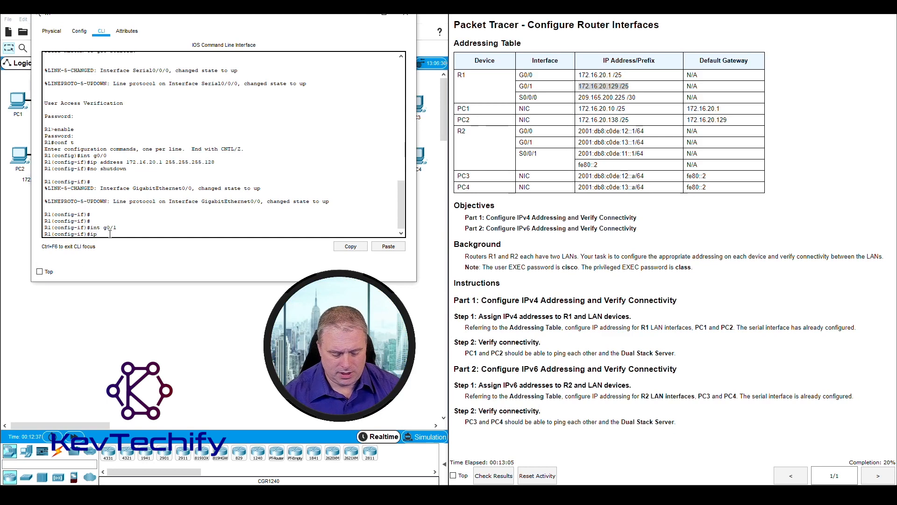
pyautogui.write(' address 172.16.20.129')
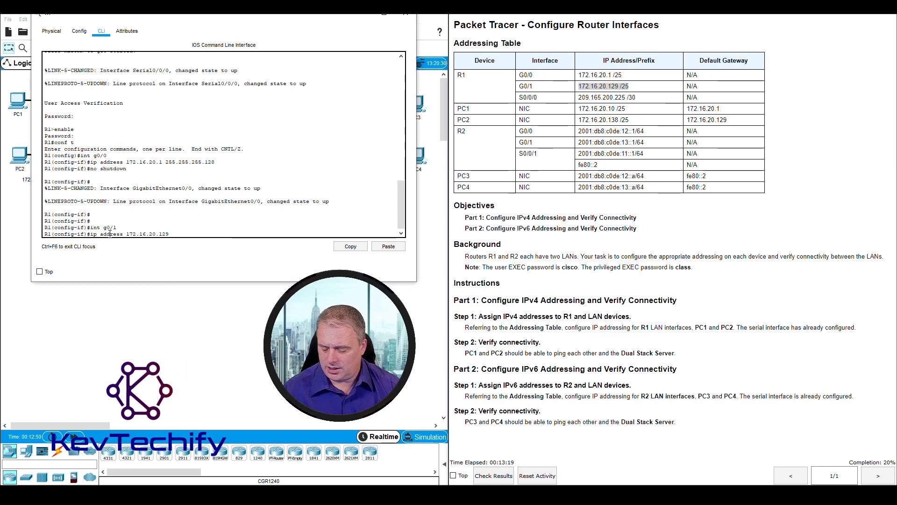
pyautogui.write('255.255.2')
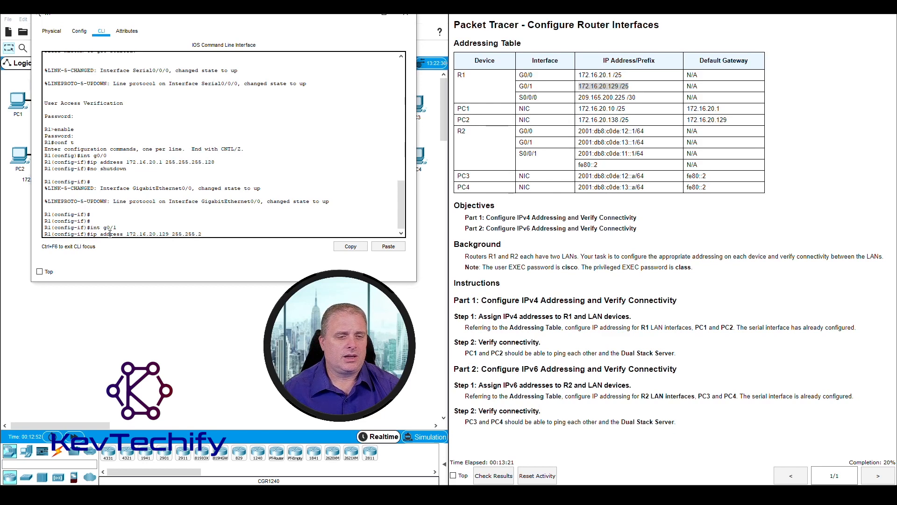
pyautogui.write('55.1')
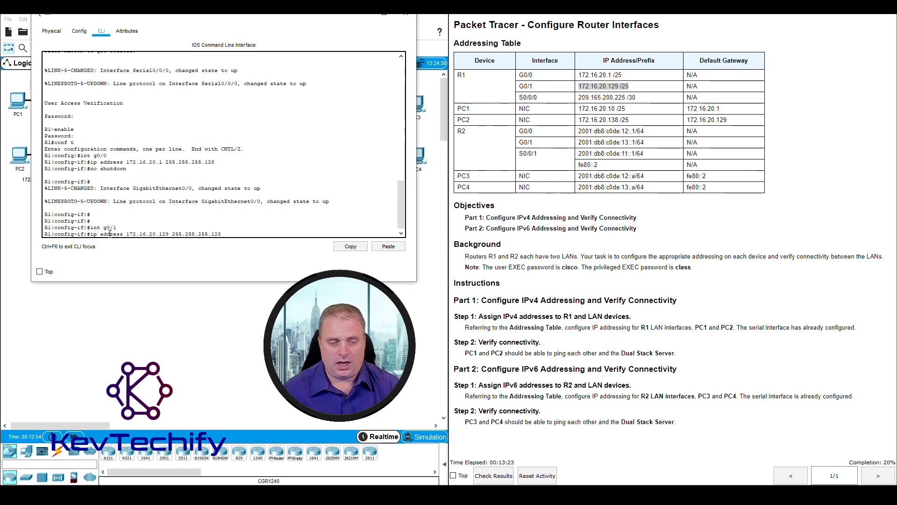
pyautogui.write('28')
pyautogui.press('Return')
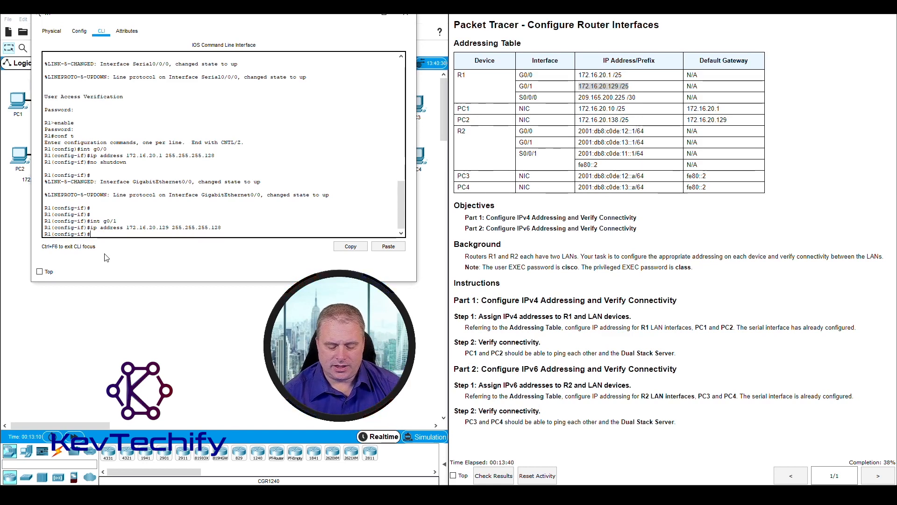
# Step: Bring interface G0/1 up with the no shutdown command
pyautogui.write('no')
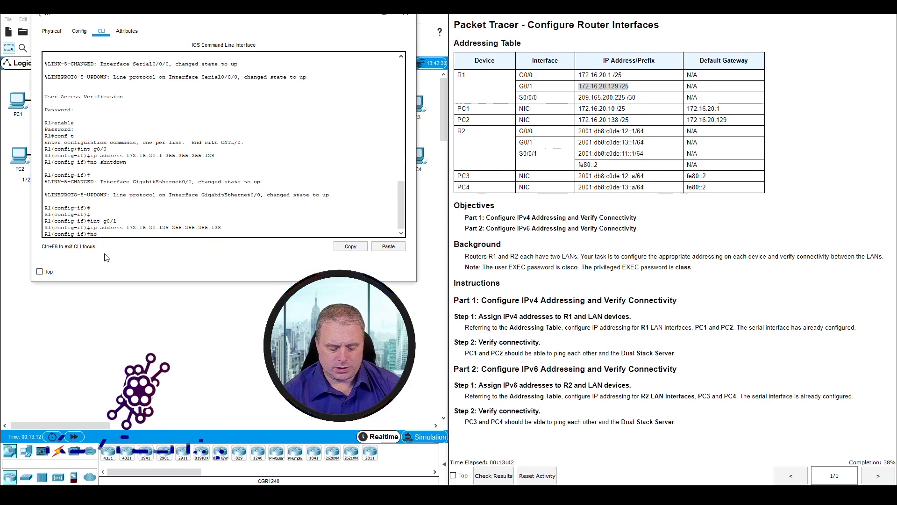
pyautogui.write(' shutdown')
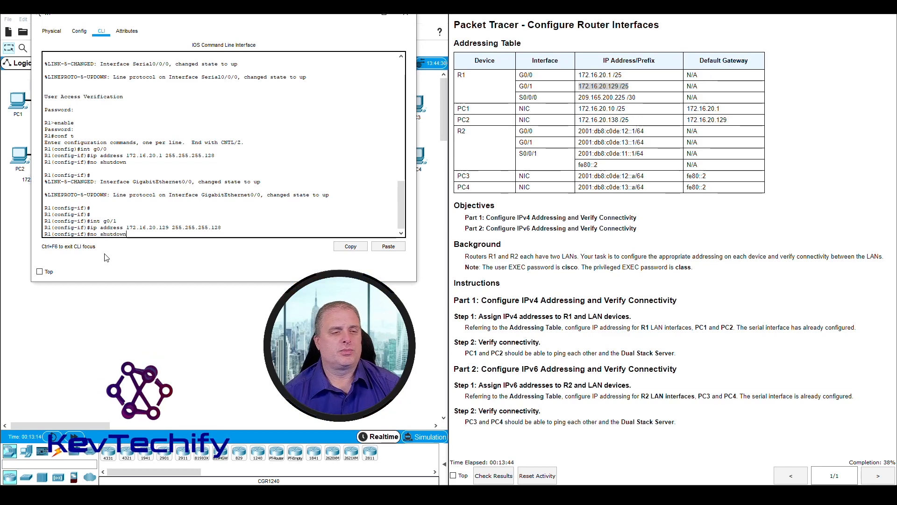
pyautogui.press('Return')
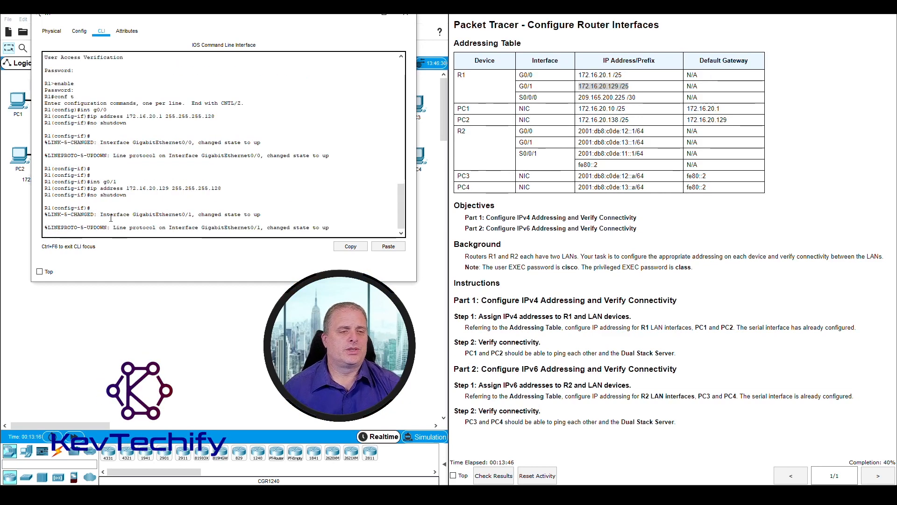
pyautogui.moveTo(102, 216); pyautogui.dragTo(261, 215)
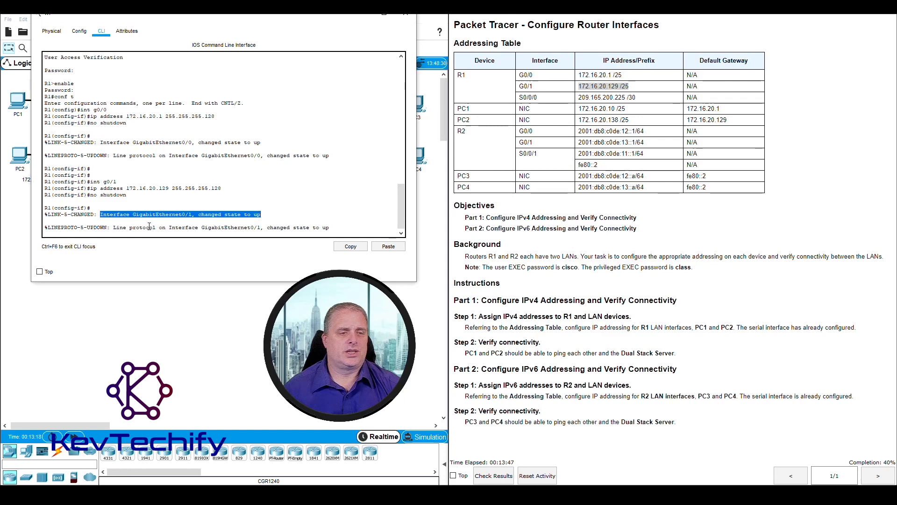
pyautogui.click(114, 228)
pyautogui.moveTo(115, 228); pyautogui.dragTo(309, 232)
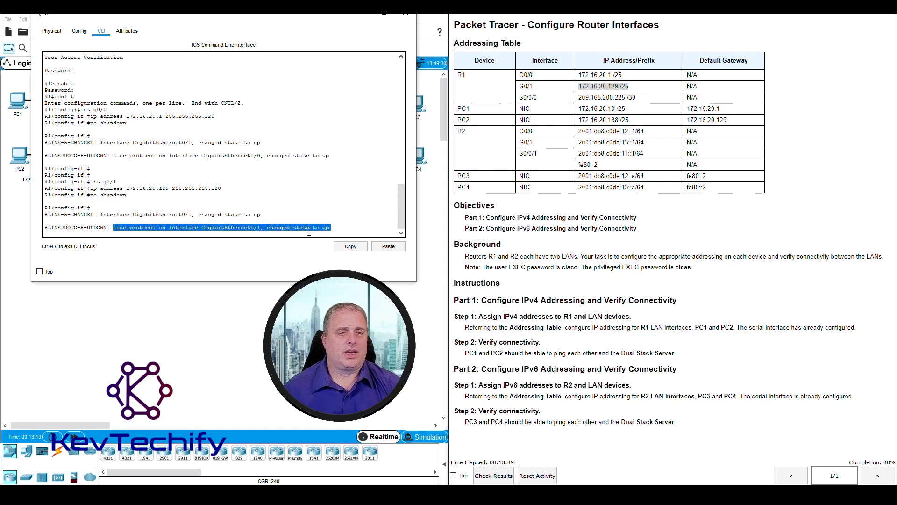
pyautogui.click(344, 228)
pyautogui.press('Return')
pyautogui.press('Return')
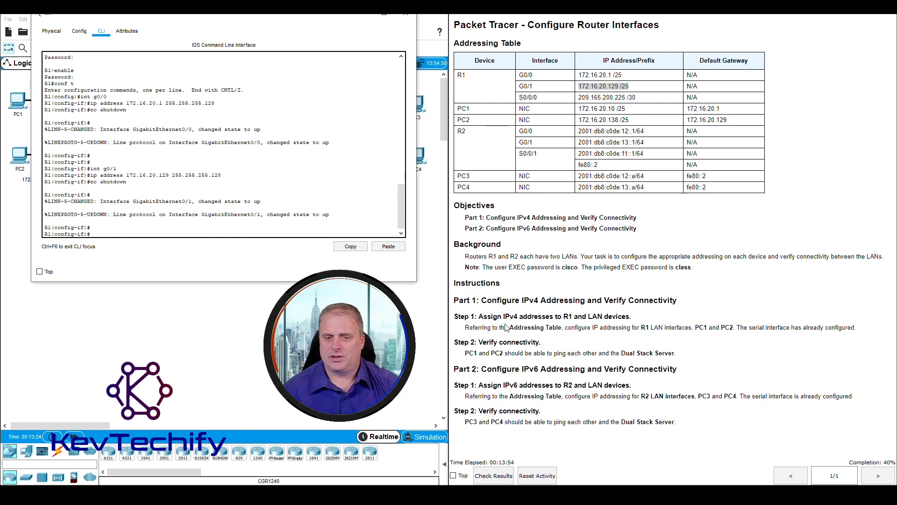
pyautogui.moveTo(642, 327); pyautogui.dragTo(734, 327)
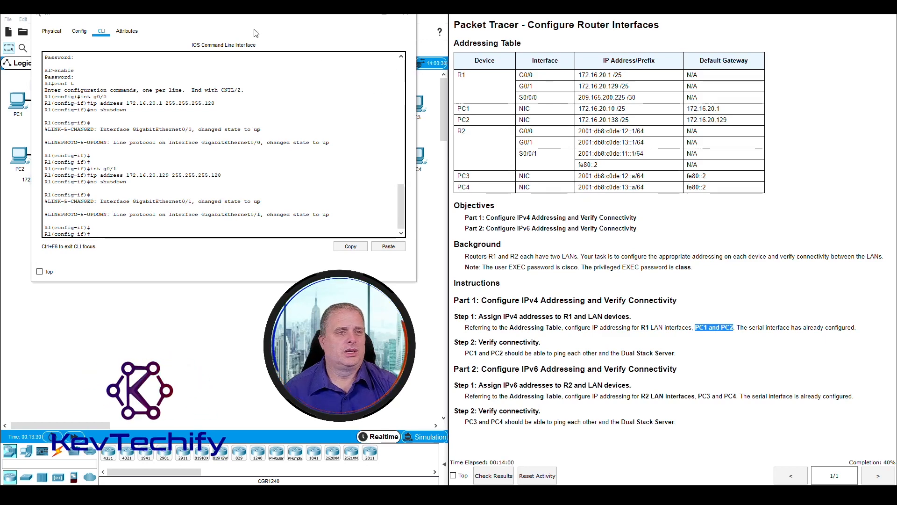
# Step: Open PC1's IP Configuration and switch its IPv4 addressing to Static
pyautogui.click(405, 18)
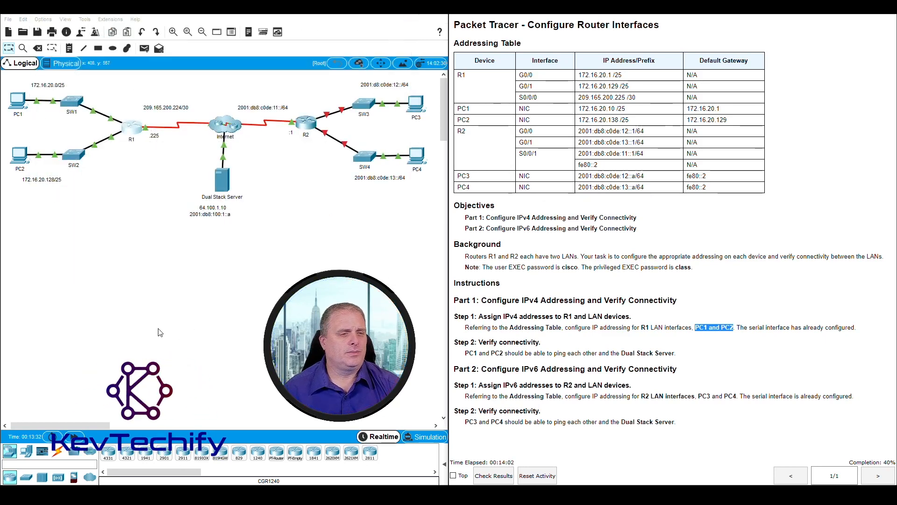
pyautogui.click(18, 101)
pyautogui.moveTo(410, 110); pyautogui.dragTo(138, 20)
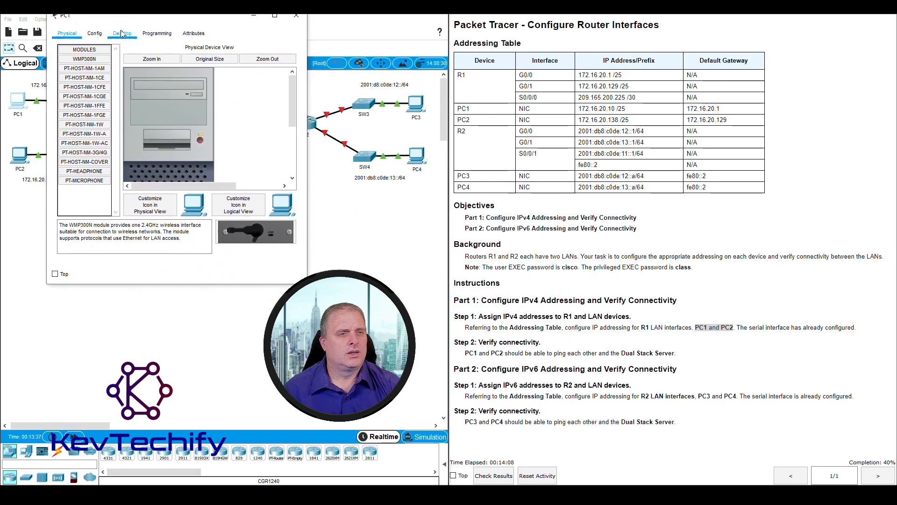
pyautogui.moveTo(307, 93); pyautogui.dragTo(385, 93)
pyautogui.click(122, 33)
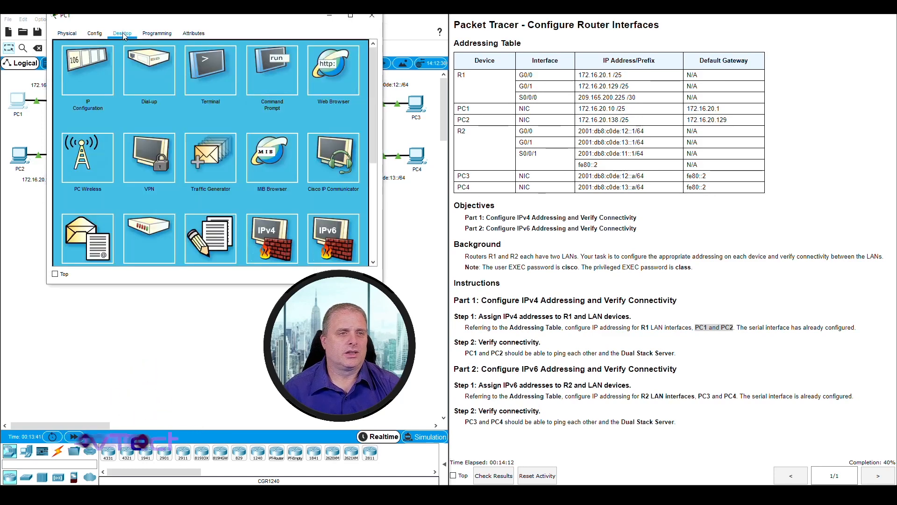
pyautogui.click(88, 67)
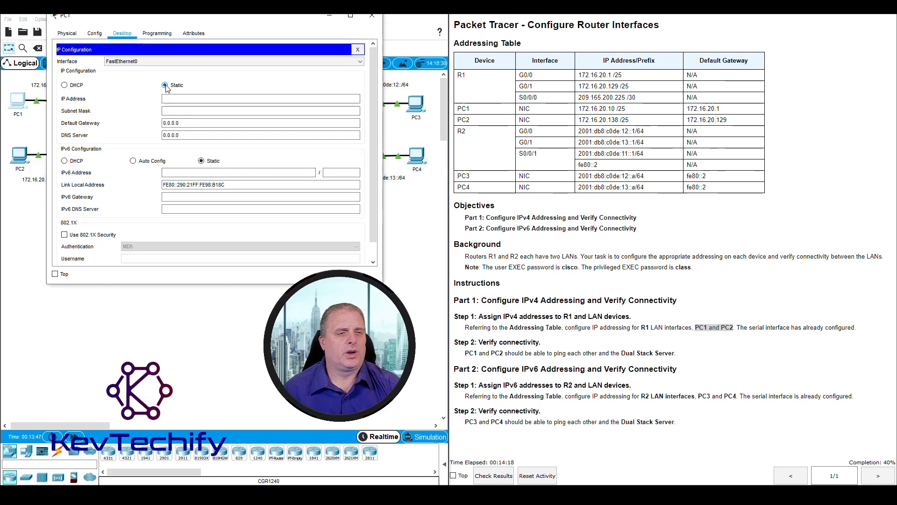
pyautogui.click(171, 99)
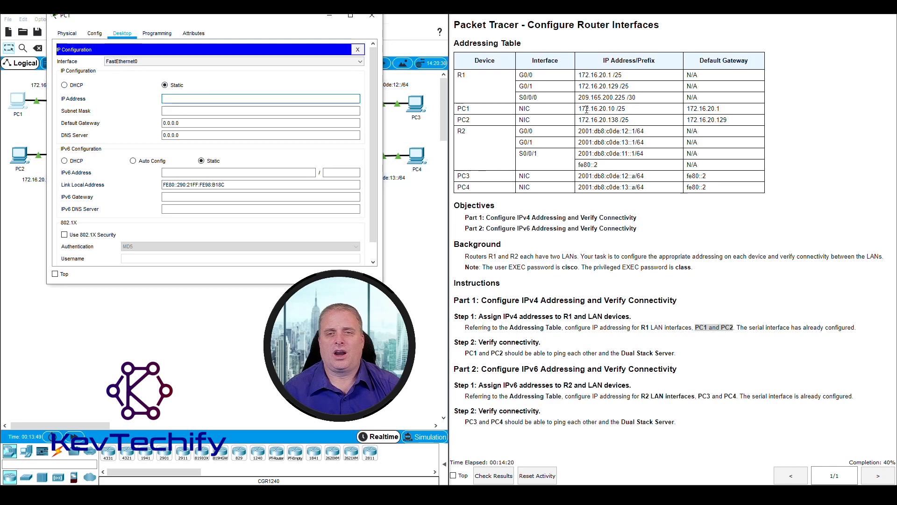
pyautogui.click(583, 109)
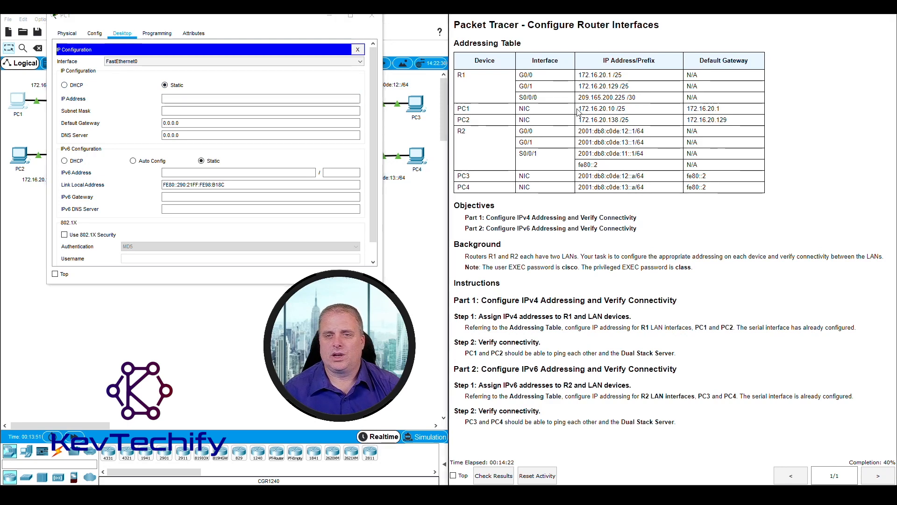
pyautogui.moveTo(580, 109); pyautogui.dragTo(727, 114)
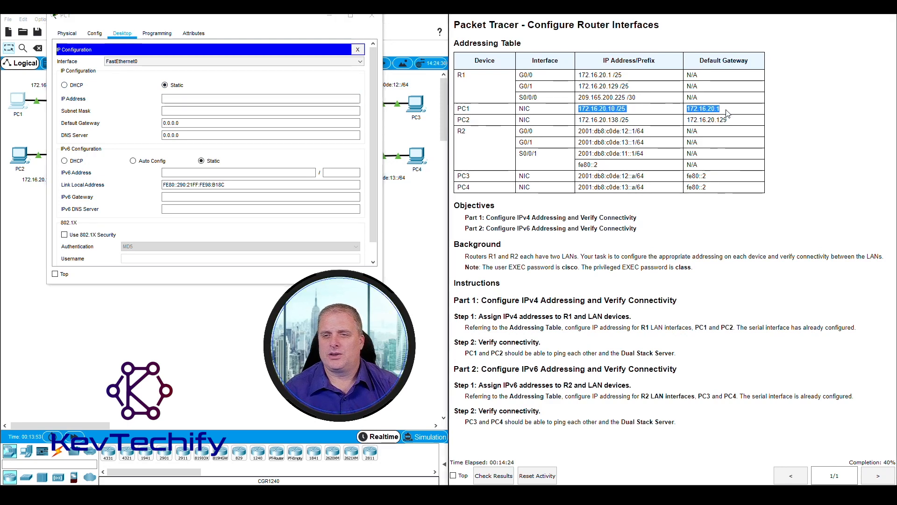
# Step: Give PC1 IPv4 address 172.16.20.10, subnet mask 255.255.255.128 and default gateway 172.16.20.1
pyautogui.click(199, 100)
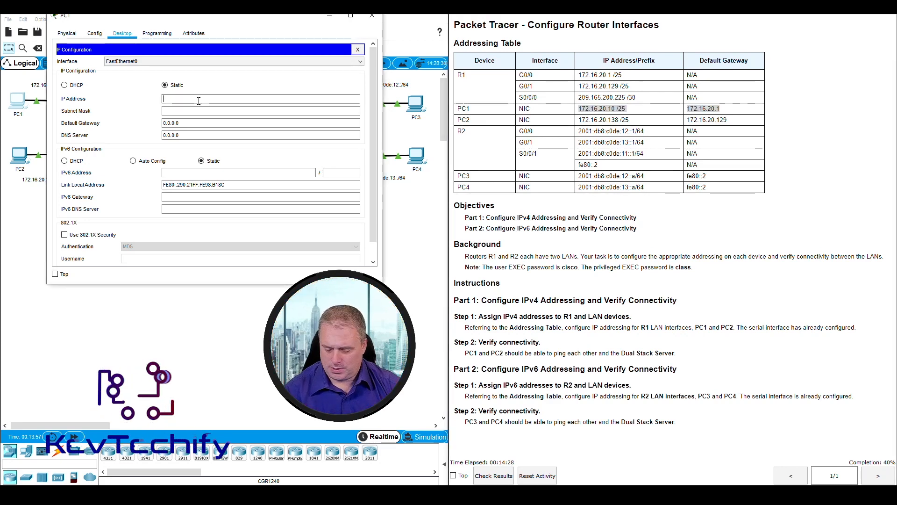
pyautogui.write('172.16.20.')
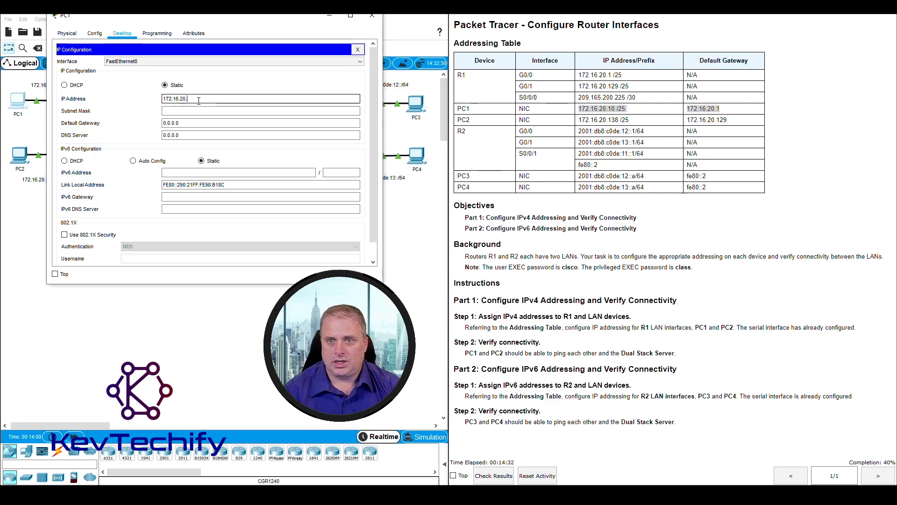
pyautogui.write('10')
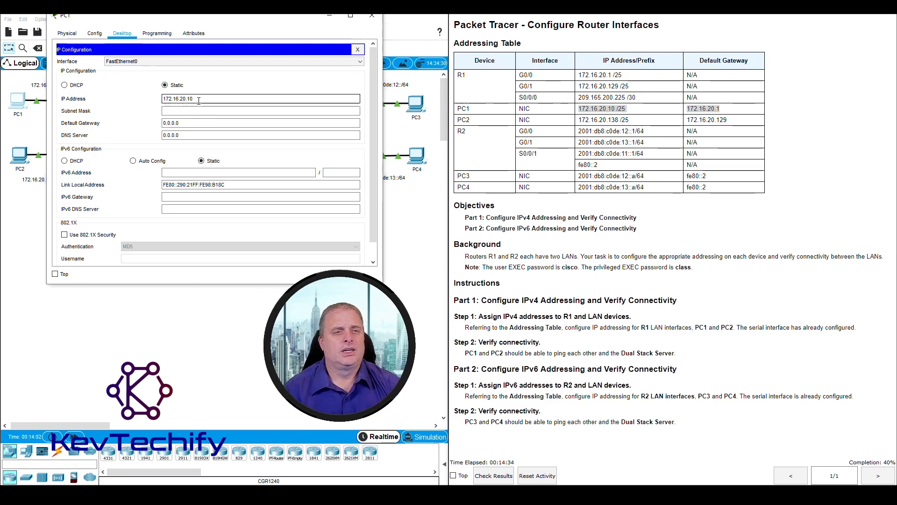
pyautogui.press('Tab')
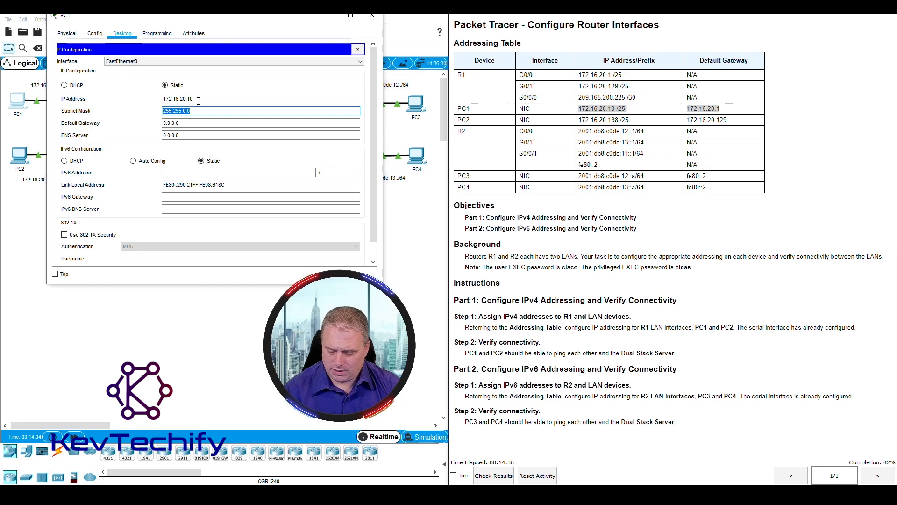
pyautogui.write('255.255.2')
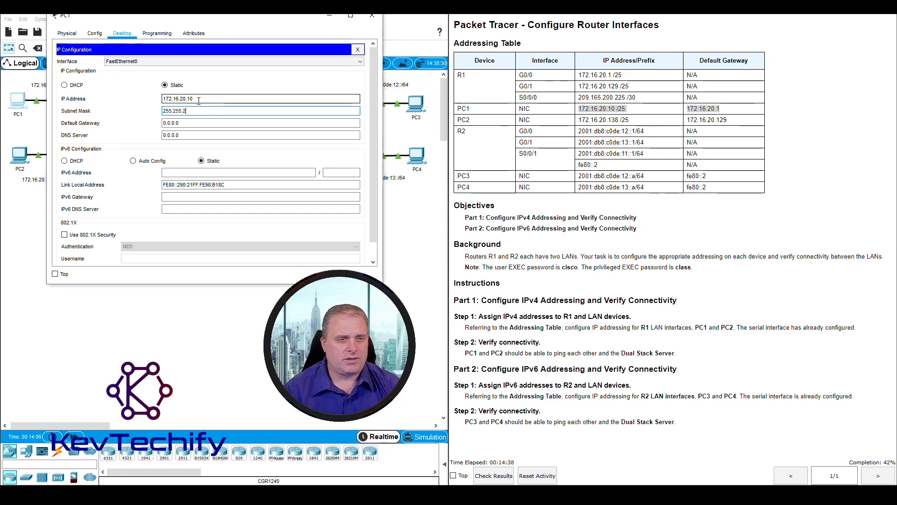
pyautogui.write('55.12')
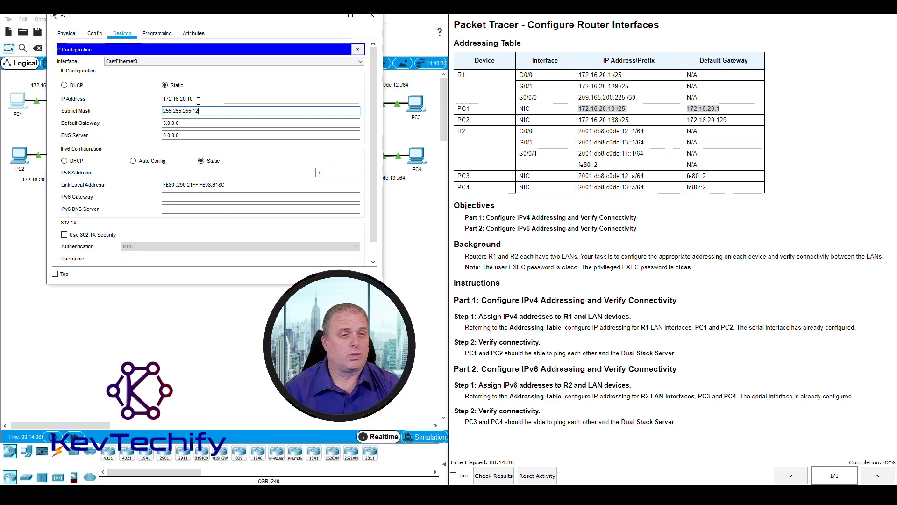
pyautogui.write('8')
pyautogui.press('Tab')
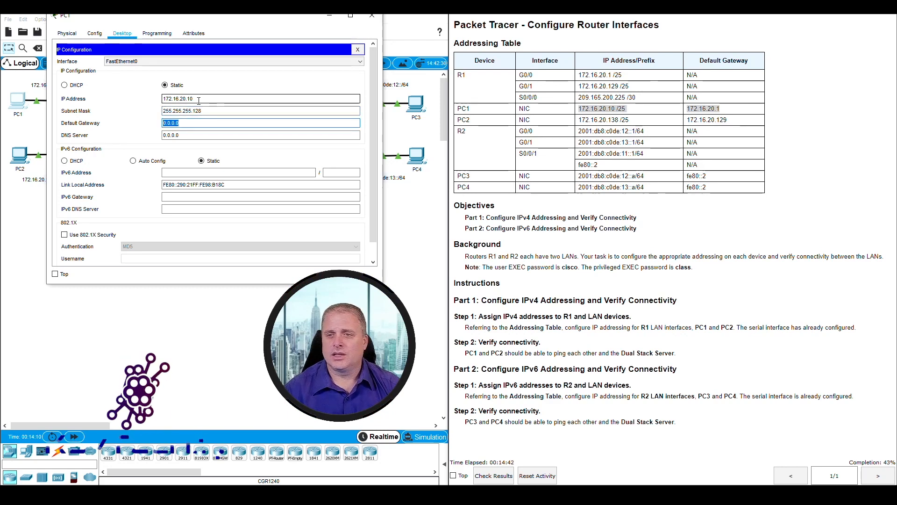
pyautogui.write('172')
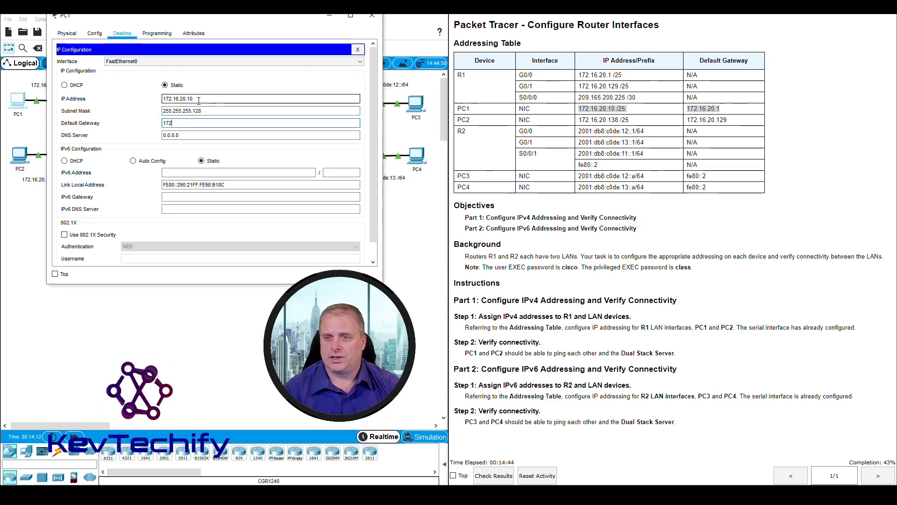
pyautogui.write('.16.20.1')
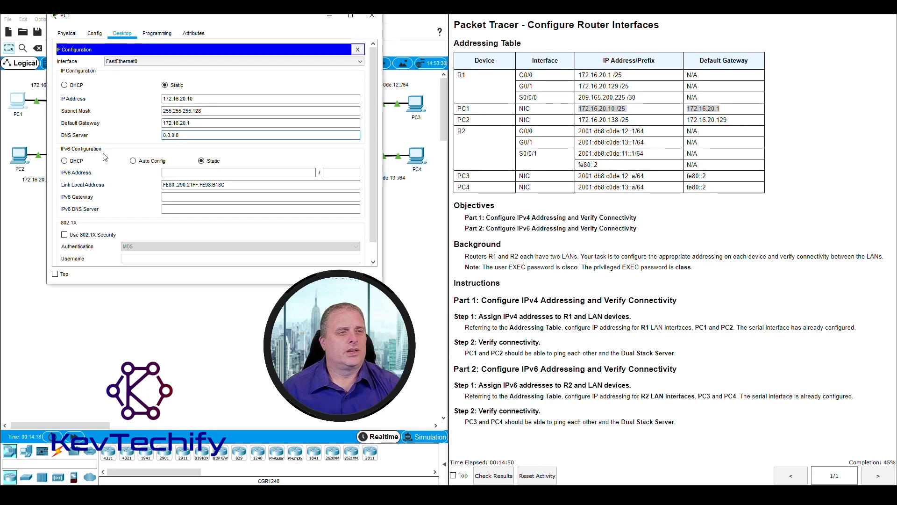
pyautogui.click(372, 16)
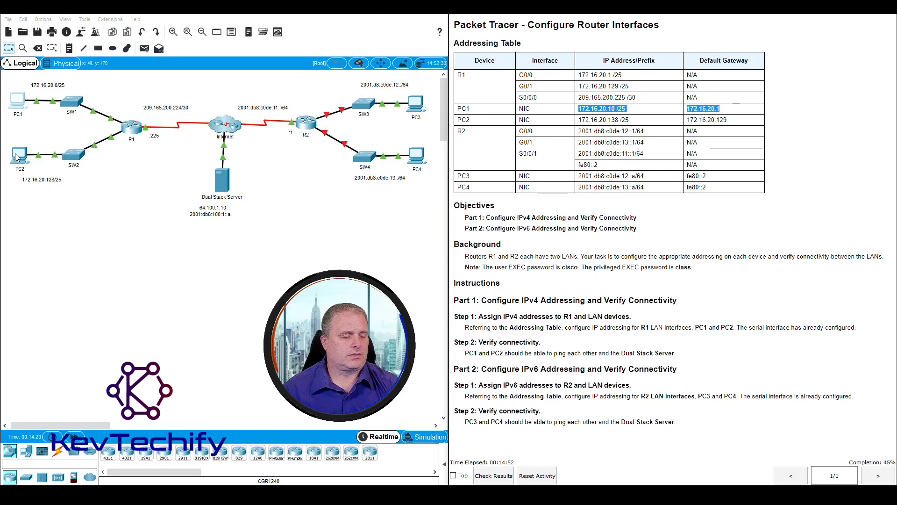
# Step: Open PC2's IP Configuration on the Desktop
pyautogui.click(17, 157)
pyautogui.moveTo(370, 93); pyautogui.dragTo(97, 16)
pyautogui.moveTo(299, 111); pyautogui.dragTo(367, 110)
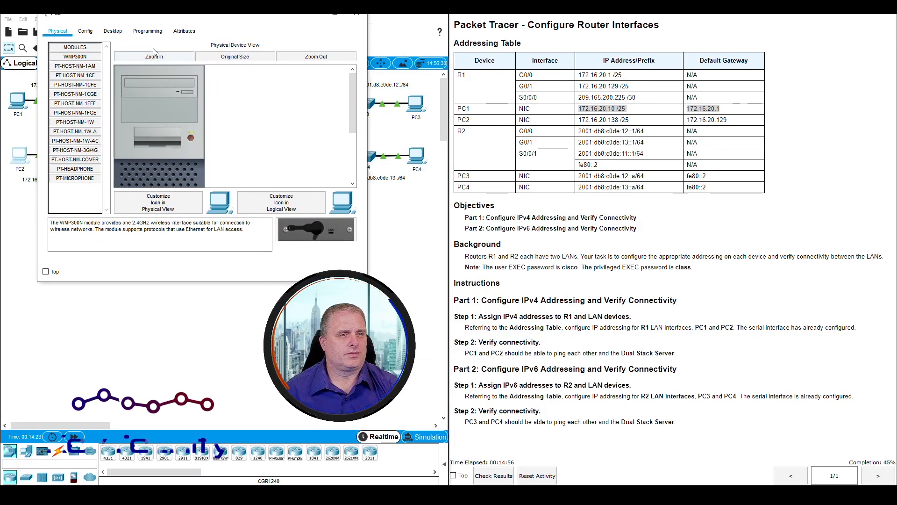
pyautogui.click(112, 31)
pyautogui.click(68, 63)
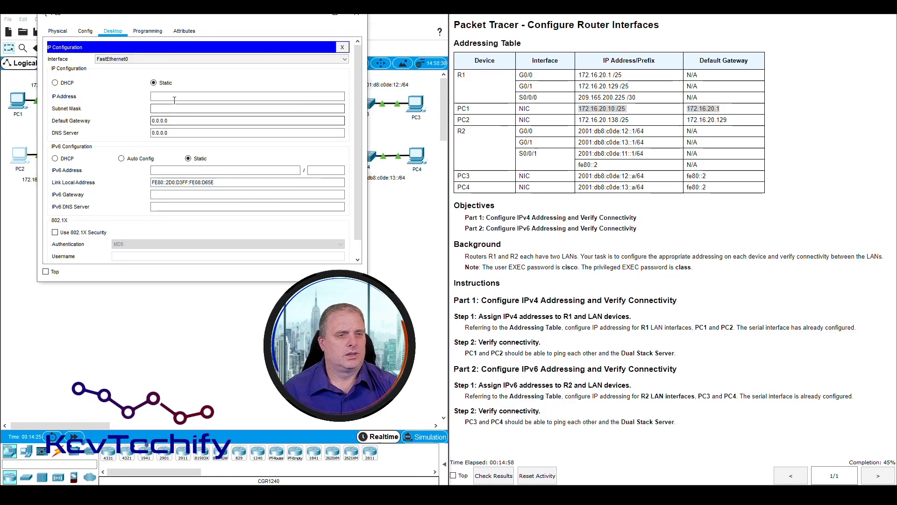
pyautogui.click(579, 120)
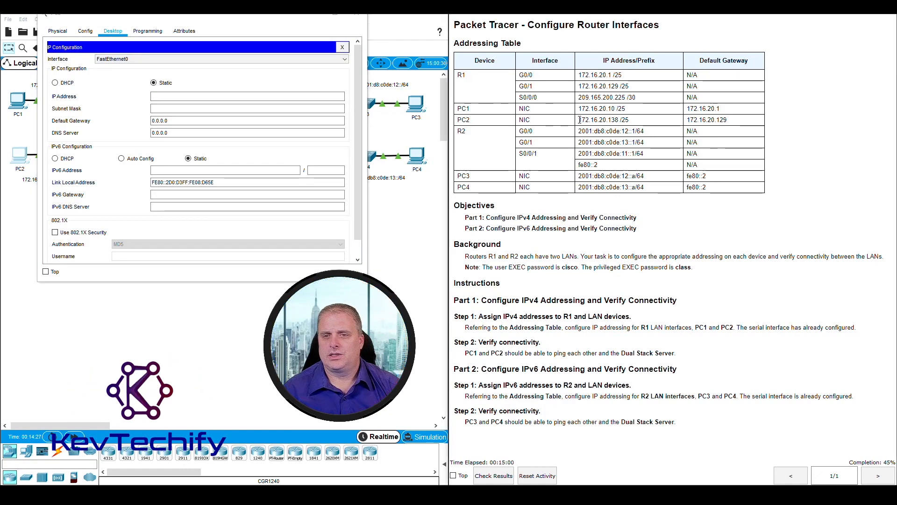
pyautogui.moveTo(580, 120); pyautogui.dragTo(730, 126)
# Step: Give PC2 IPv4 address 172.16.20.138, subnet mask 255.255.255.128 and default gateway 172.16.20.129
pyautogui.click(180, 97)
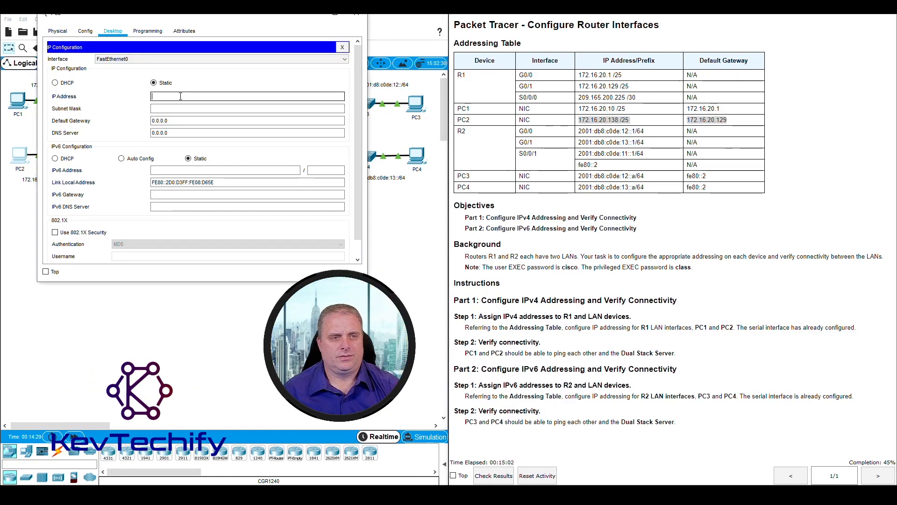
pyautogui.write('172')
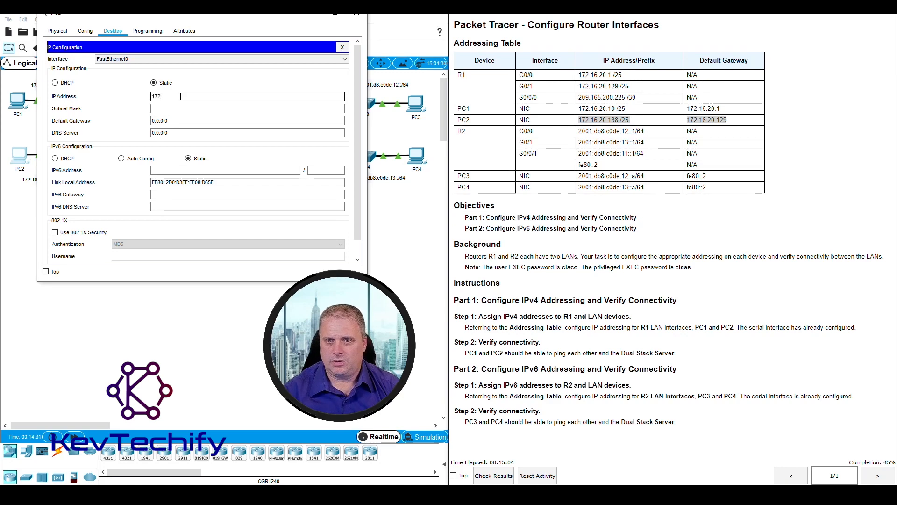
pyautogui.write('.16.20.1')
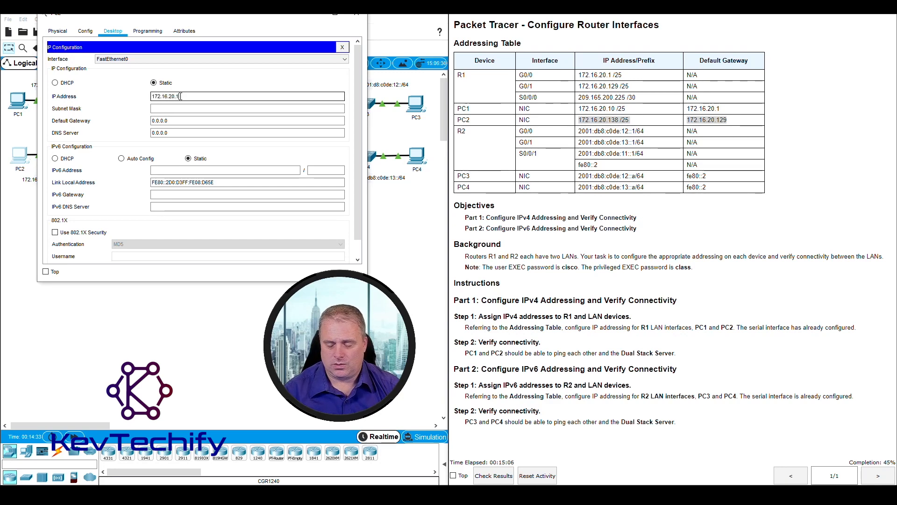
pyautogui.write('38')
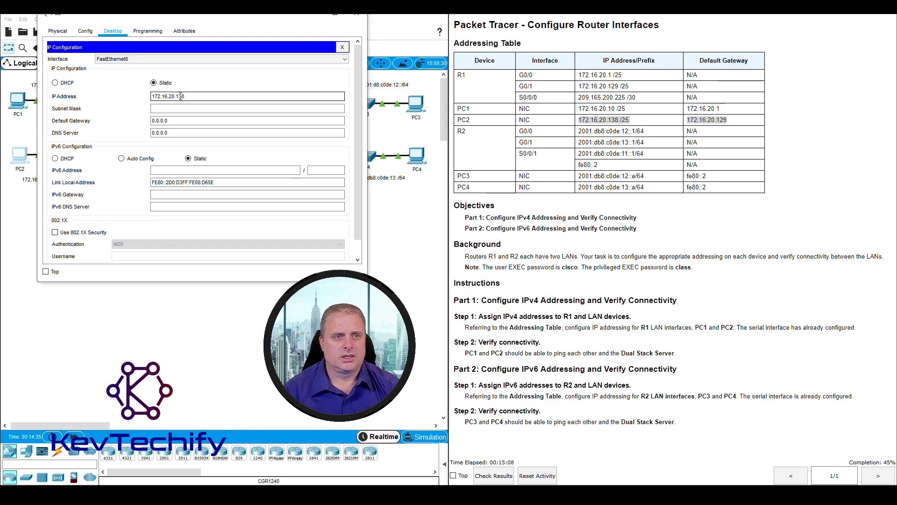
pyautogui.press('Tab')
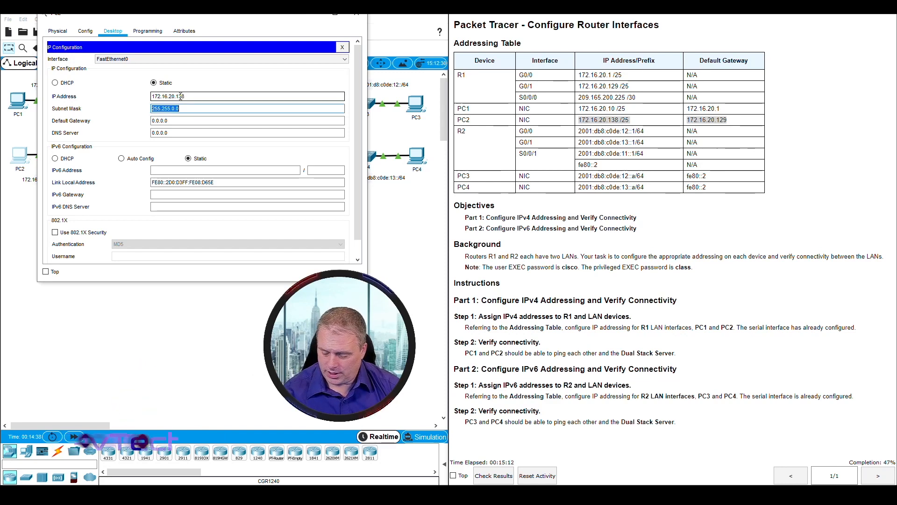
pyautogui.write('2')
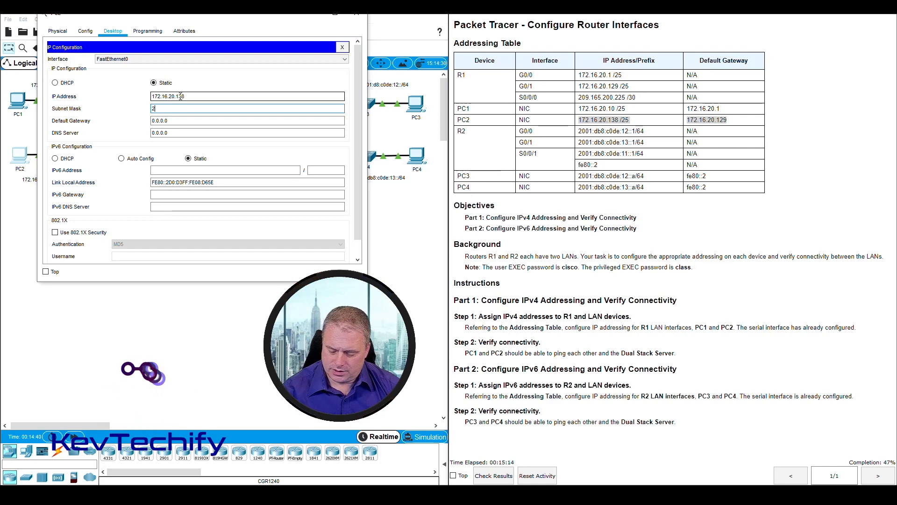
pyautogui.write('55.255.255.128')
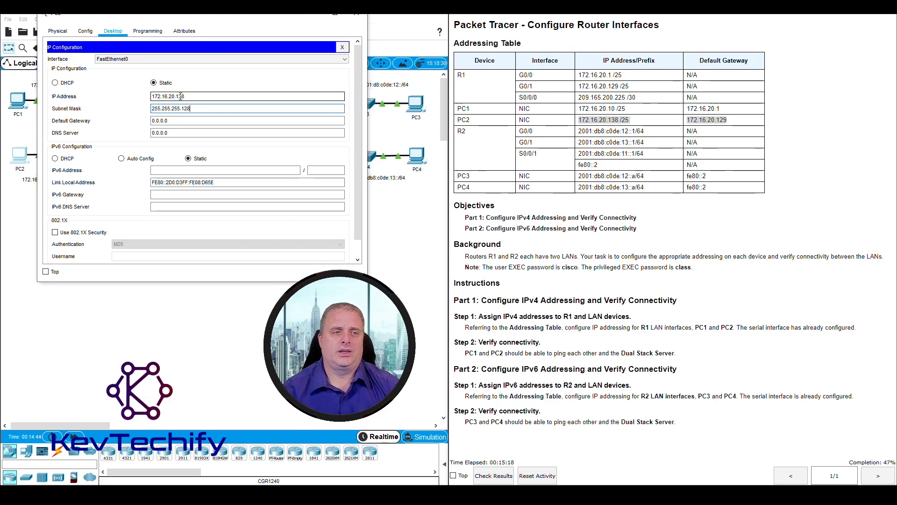
pyautogui.press('Tab')
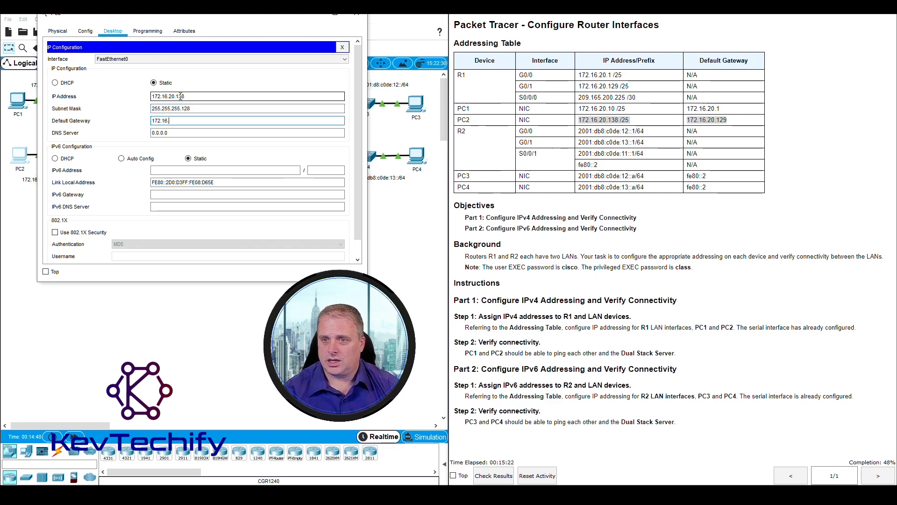
pyautogui.write('172.16.20.129')
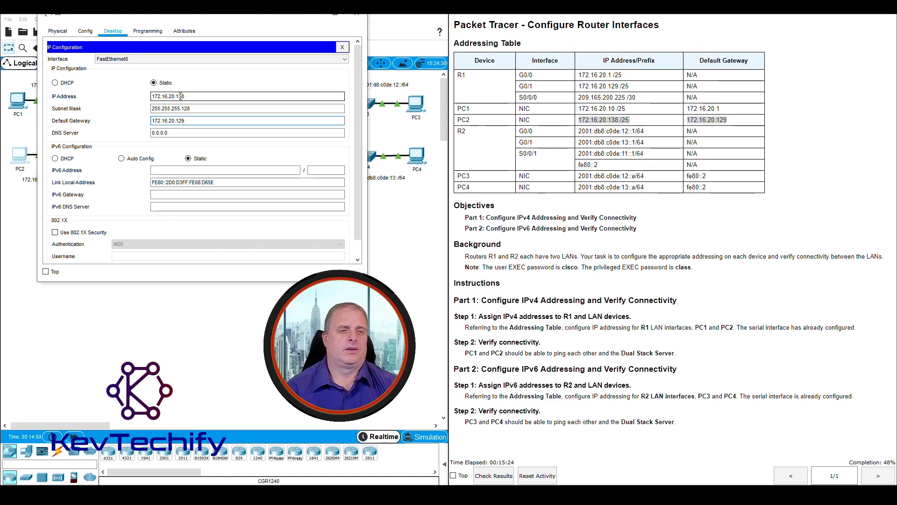
pyautogui.press('Tab')
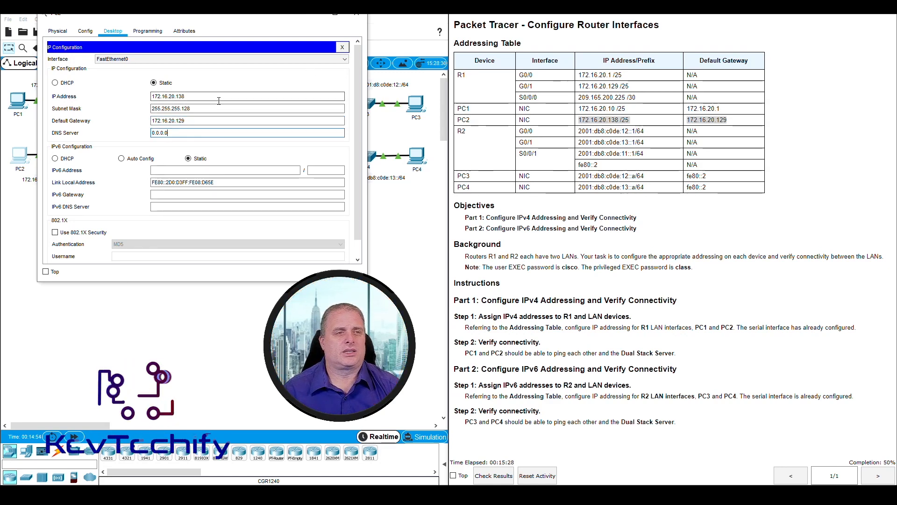
pyautogui.click(357, 14)
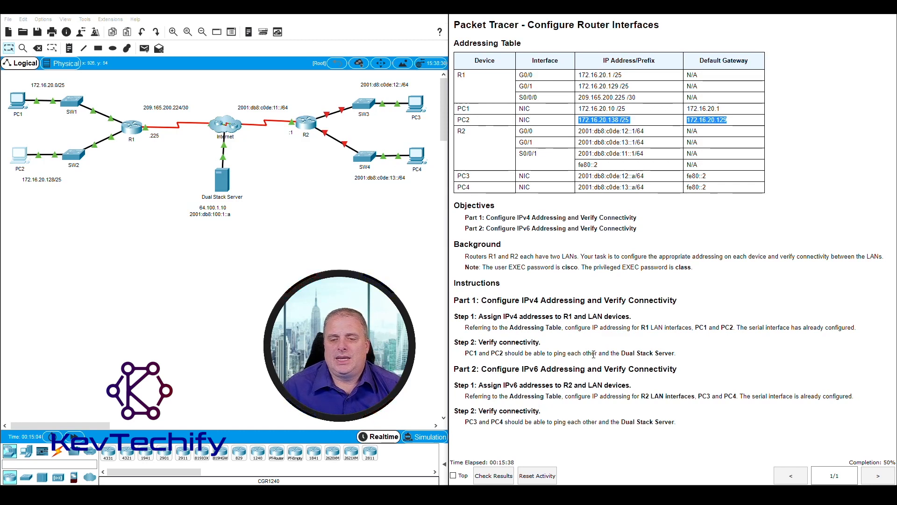
# Step: Open PC1's Command Prompt from its Desktop
pyautogui.moveTo(622, 353); pyautogui.dragTo(676, 354)
pyautogui.click(683, 353)
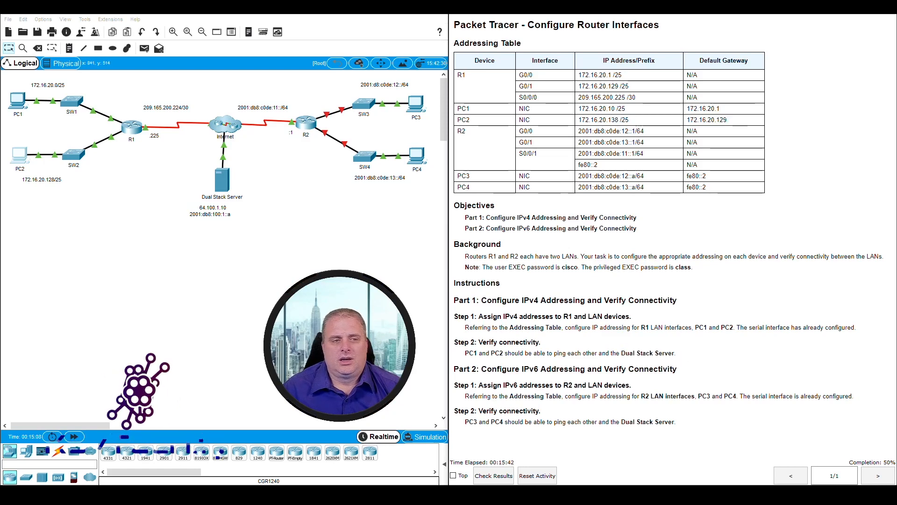
pyautogui.click(18, 100)
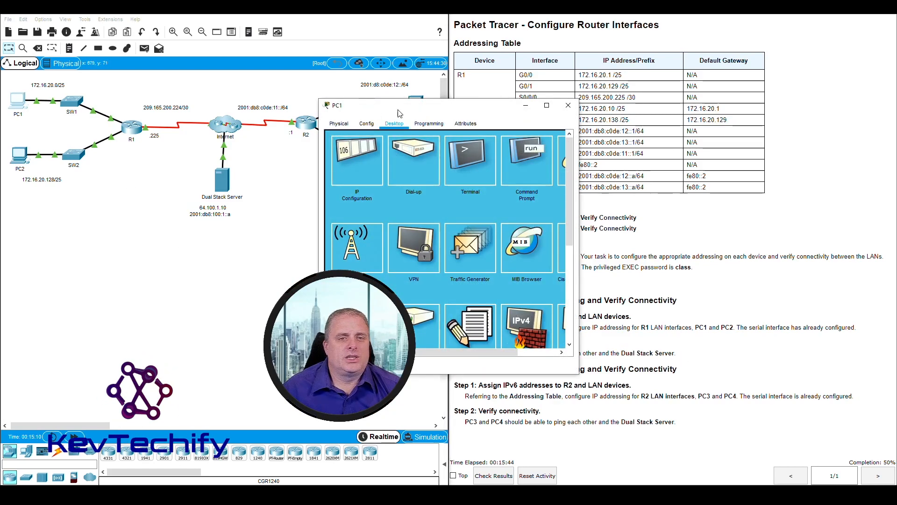
pyautogui.moveTo(420, 105); pyautogui.dragTo(133, 8)
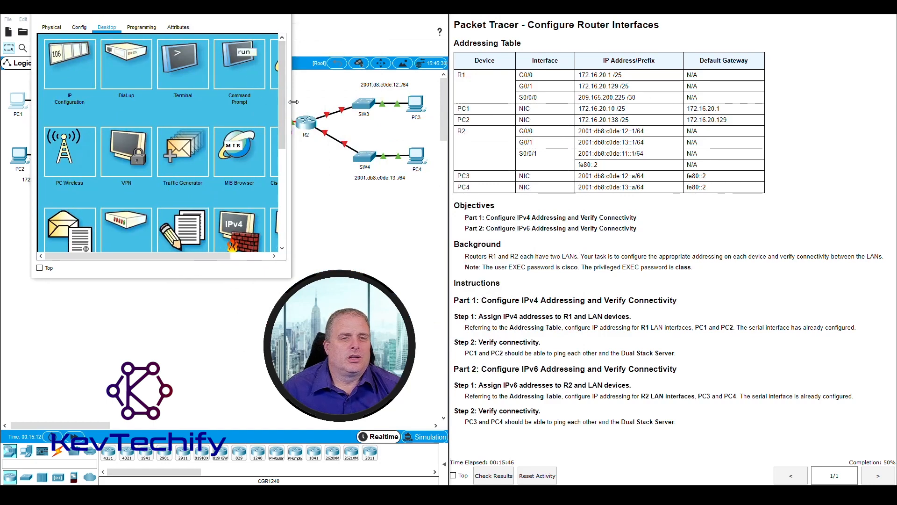
pyautogui.moveTo(292, 99); pyautogui.dragTo(366, 99)
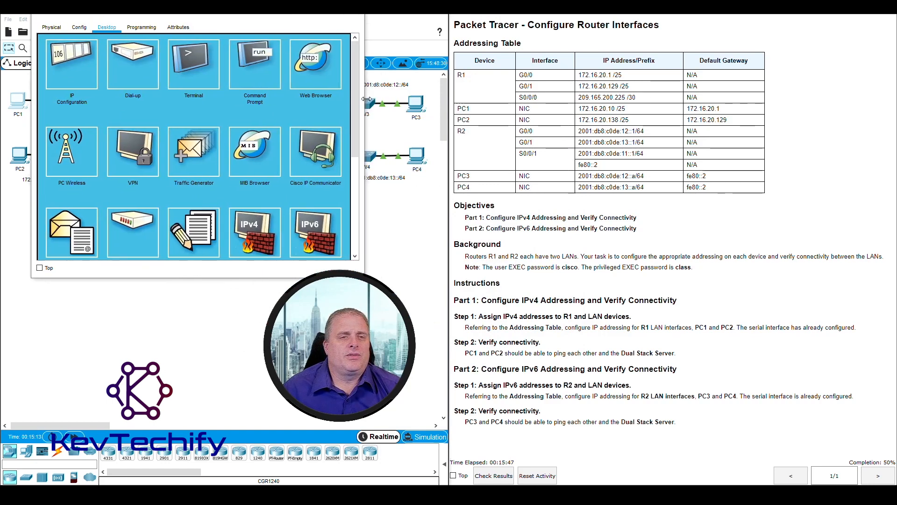
pyautogui.click(260, 62)
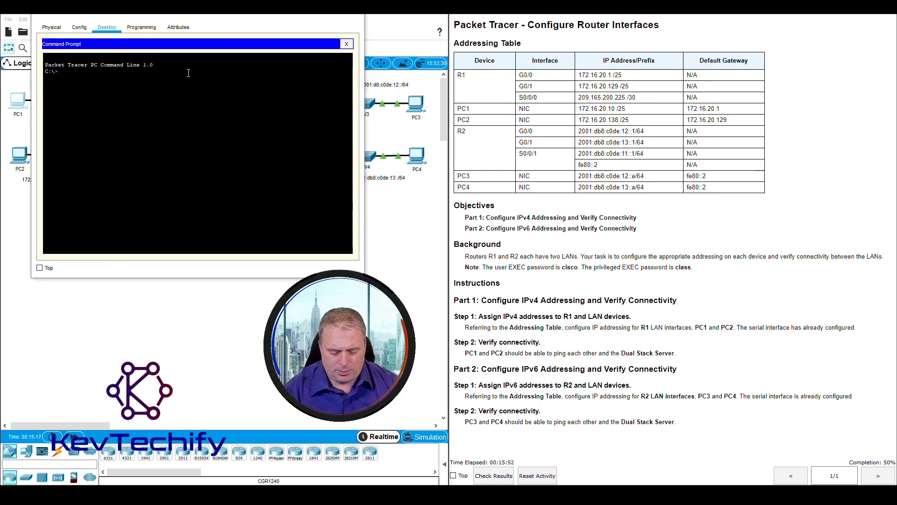
# Step: Ping PC2 at 172.16.20.138 from PC1's command prompt
pyautogui.write('ping')
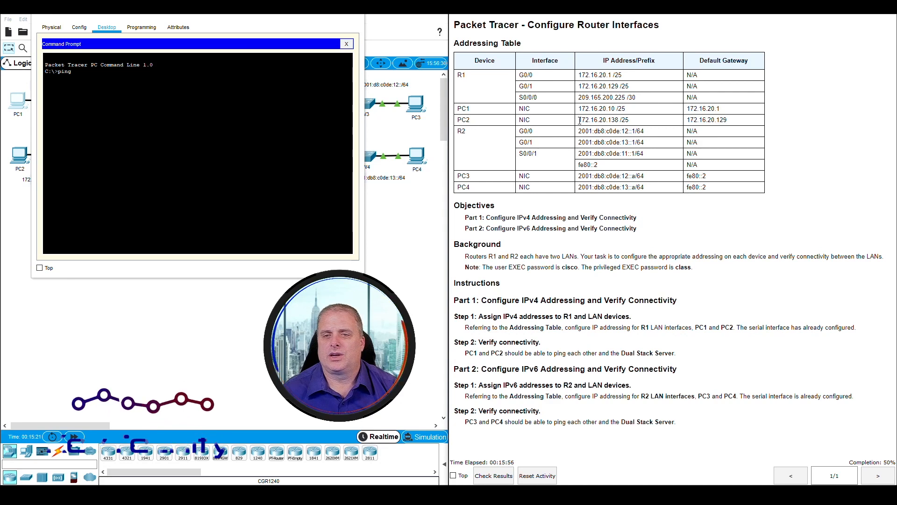
pyautogui.moveTo(578, 120); pyautogui.dragTo(618, 120)
pyautogui.write('ng')
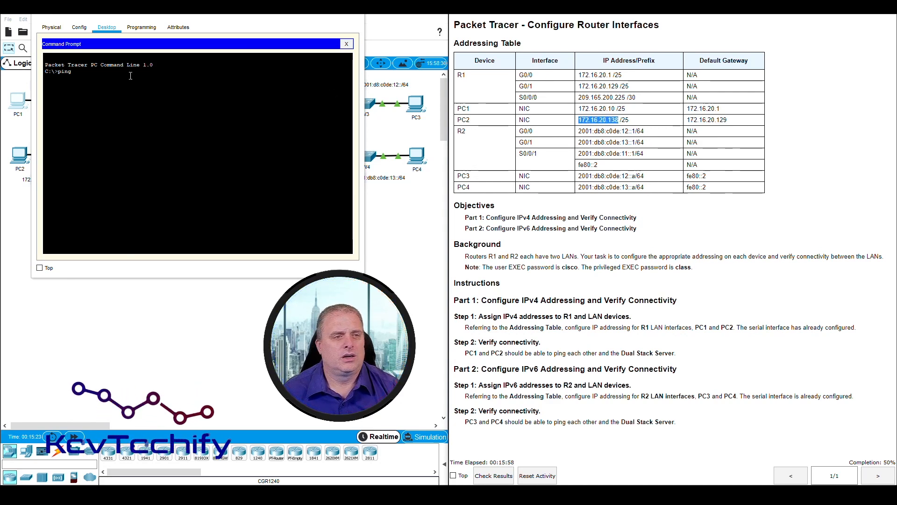
pyautogui.write(' 172.')
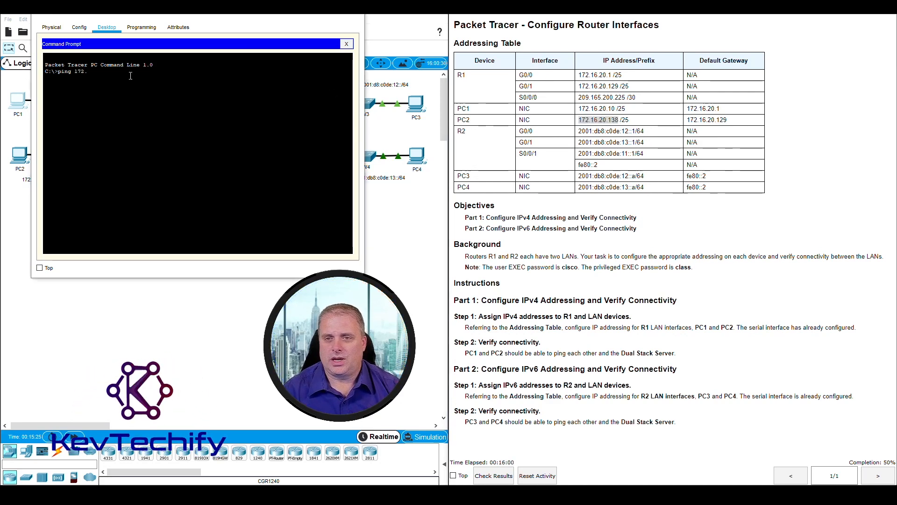
pyautogui.write('16.20.138')
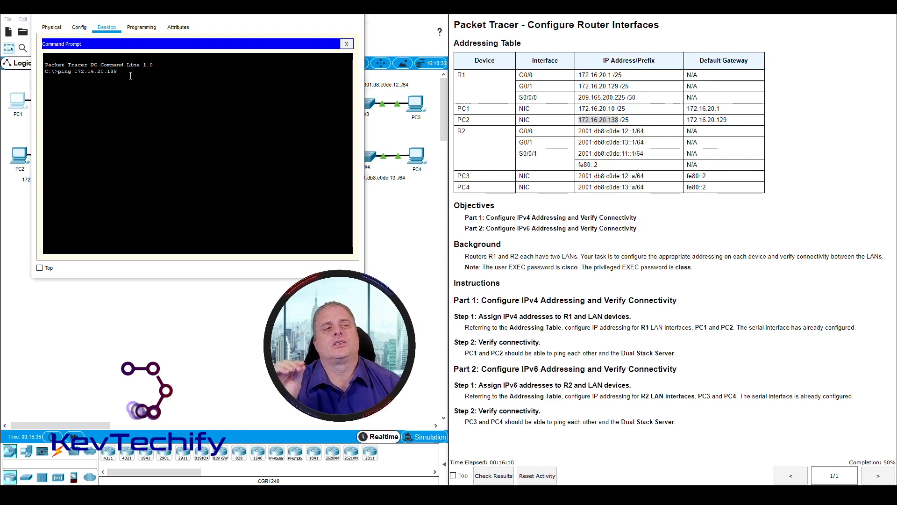
pyautogui.press('Return')
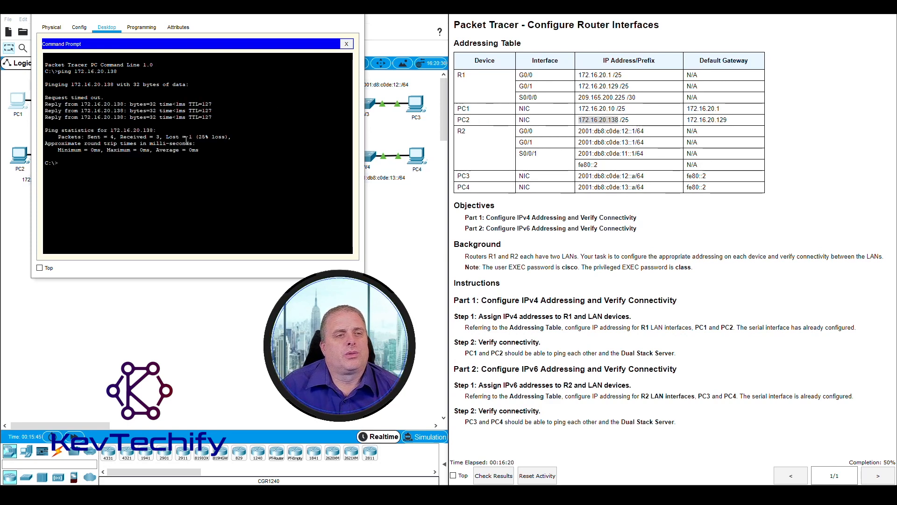
# Step: Repeat the ping to 172.16.20.138 from PC1
pyautogui.moveTo(46, 104); pyautogui.dragTo(219, 117)
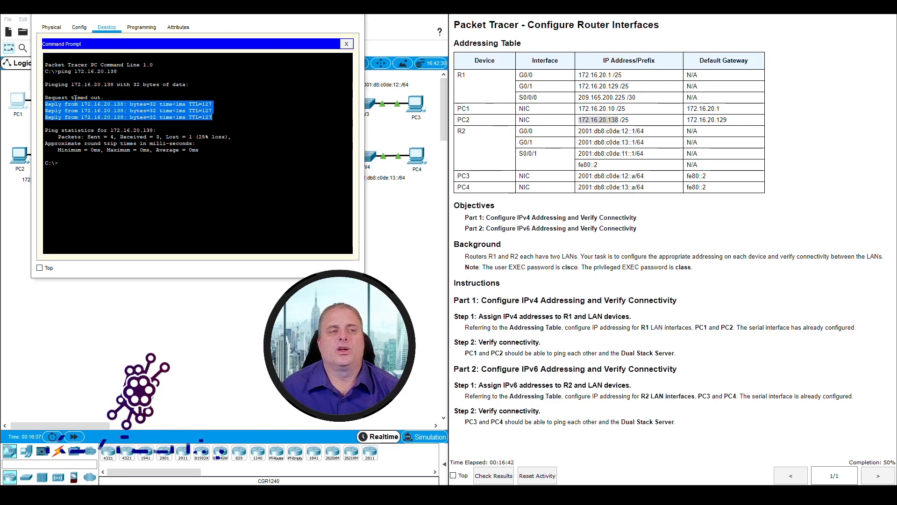
pyautogui.click(84, 162)
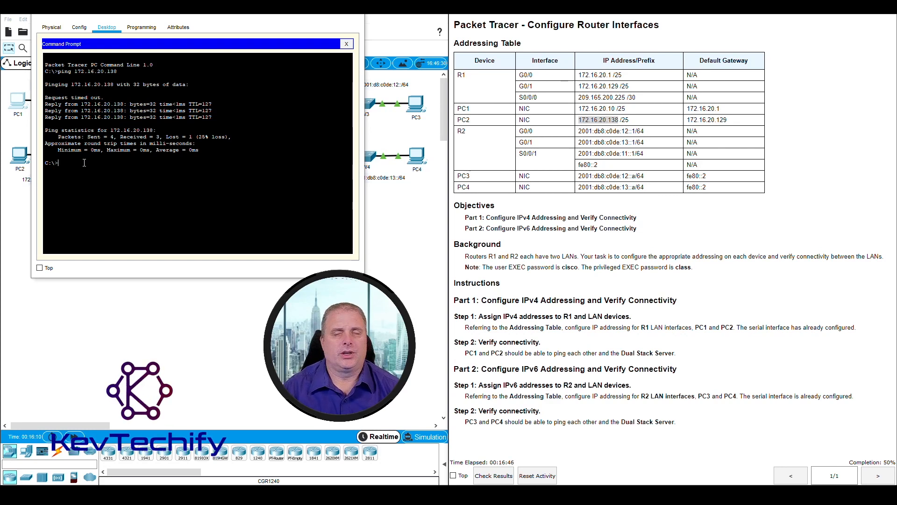
pyautogui.press('Up')
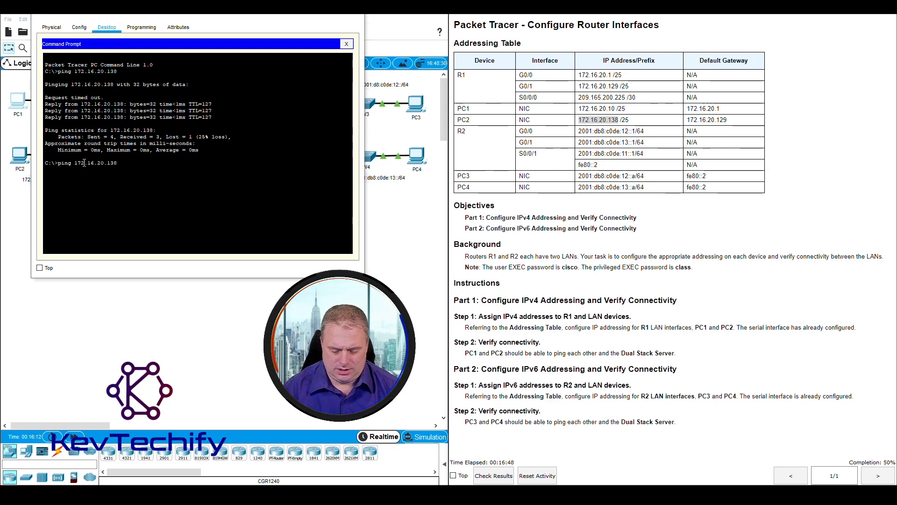
pyautogui.press('Return')
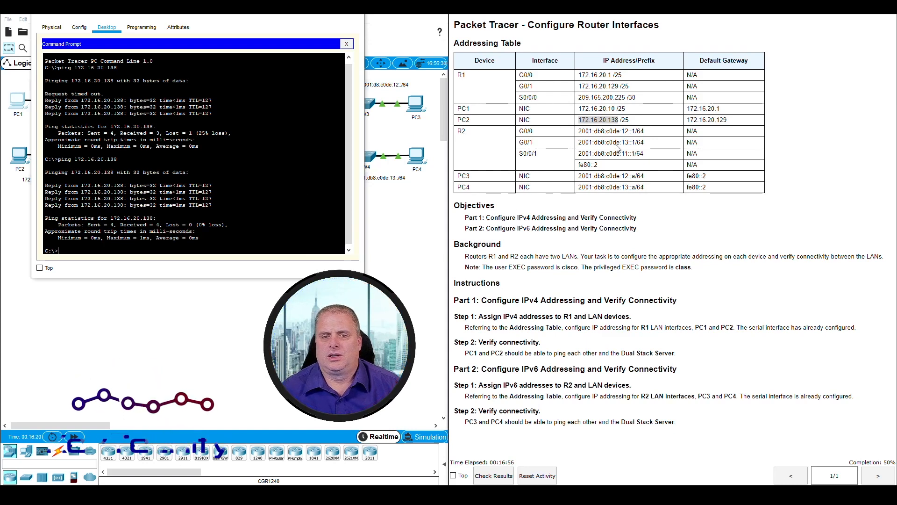
# Step: Ping the Dual Stack Server at 64.100.1.10 from PC1 twice
pyautogui.moveTo(269, 14); pyautogui.dragTo(497, 12)
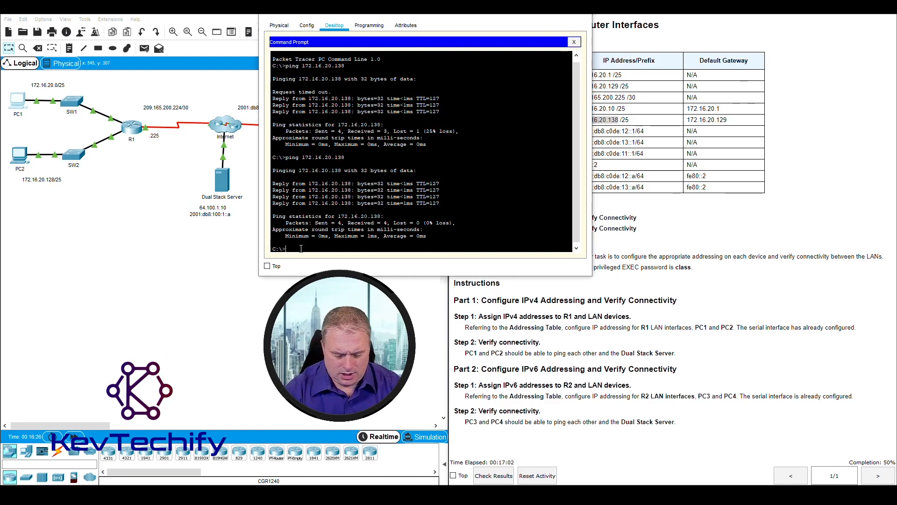
pyautogui.write('g 64.100.')
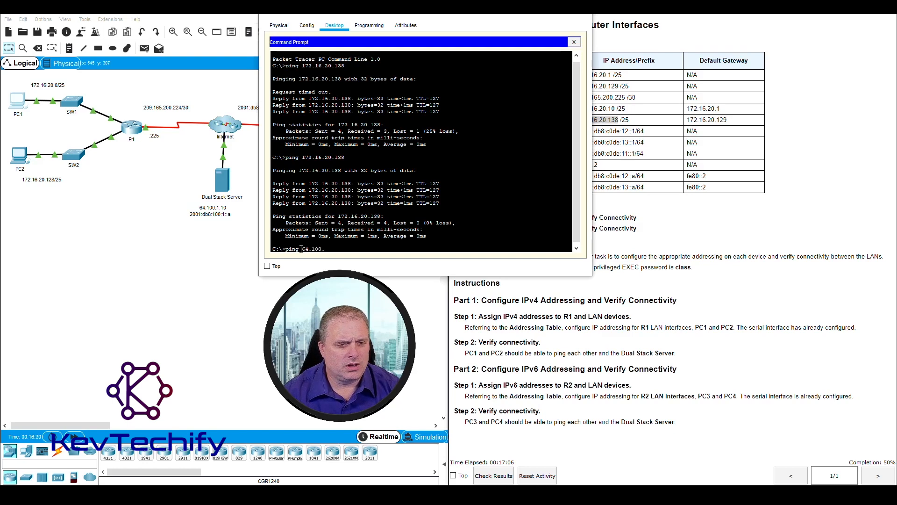
pyautogui.write('1.10')
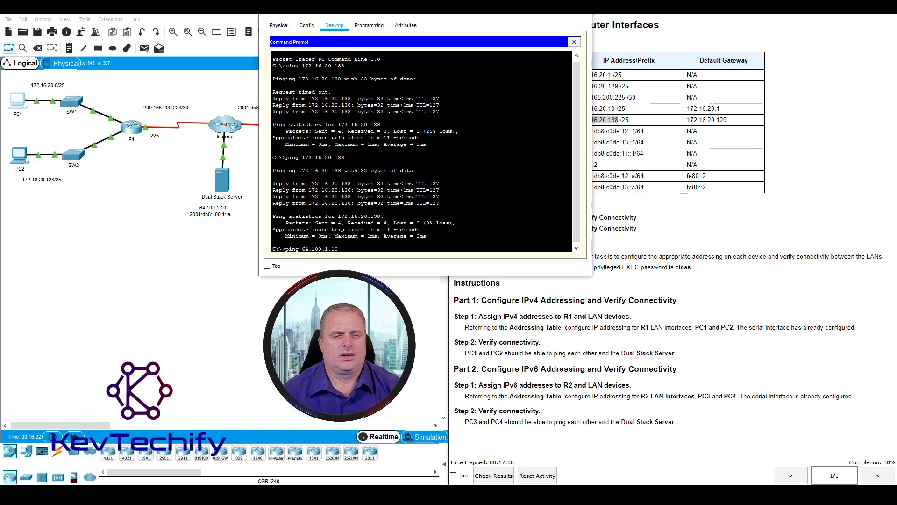
pyautogui.press('Return')
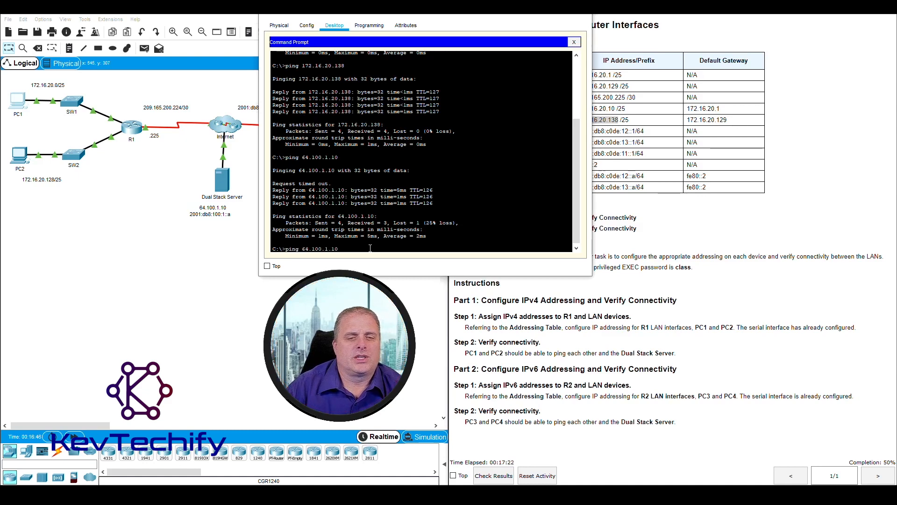
pyautogui.press('Return')
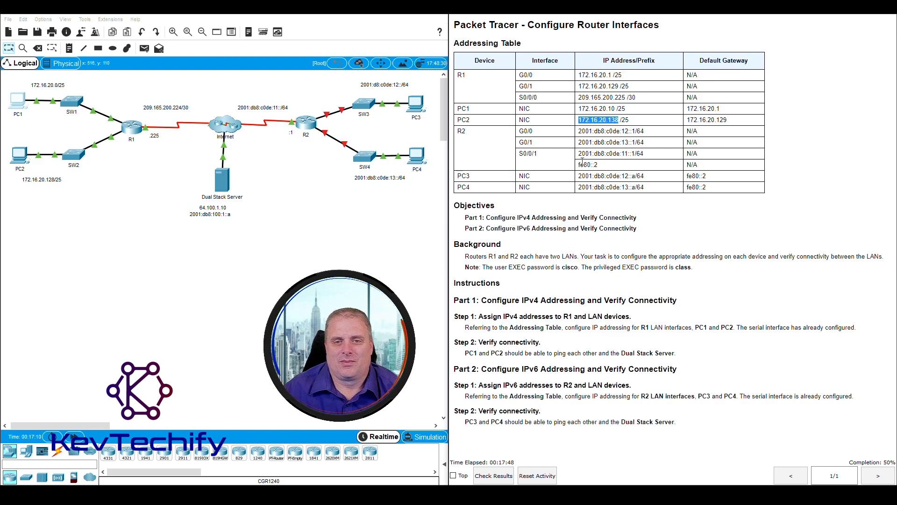
# Step: Review the addressing table rows for PC3, PC4 and R2's G0/0 and G0/1 interfaces
pyautogui.click(518, 135)
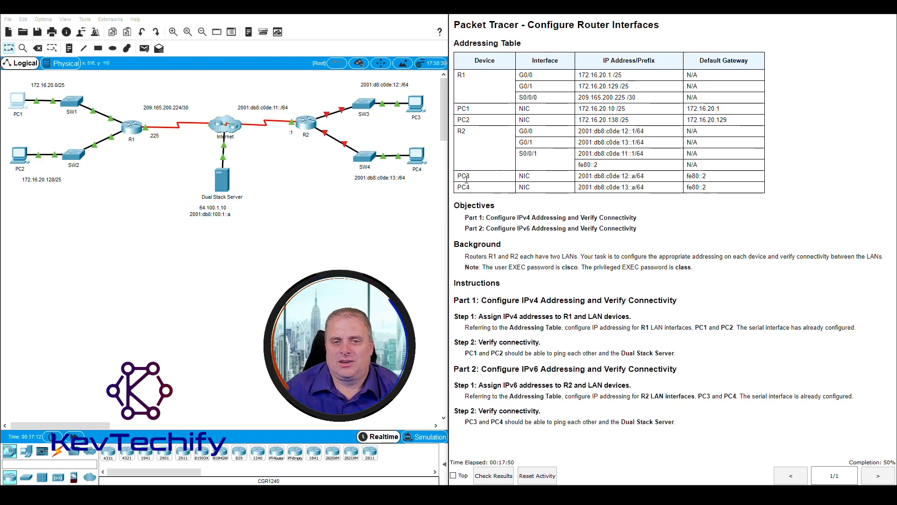
pyautogui.moveTo(458, 176); pyautogui.dragTo(656, 188)
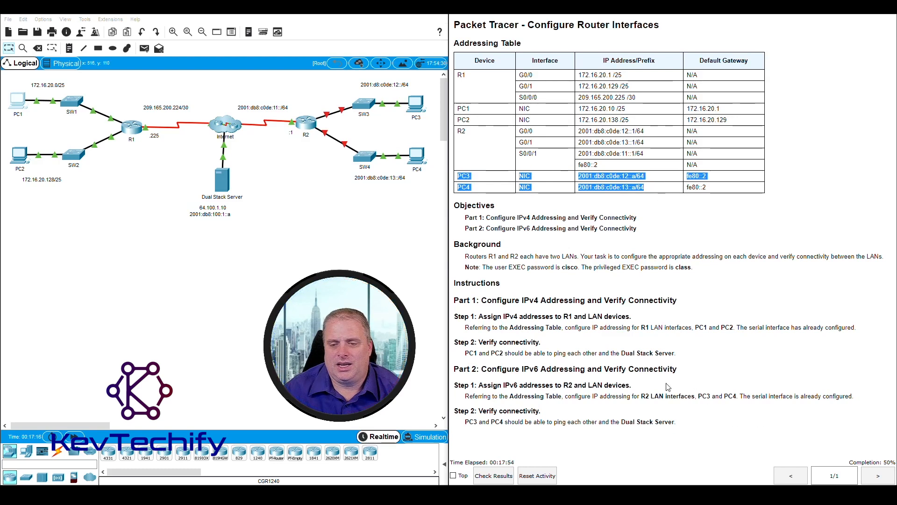
pyautogui.click(559, 178)
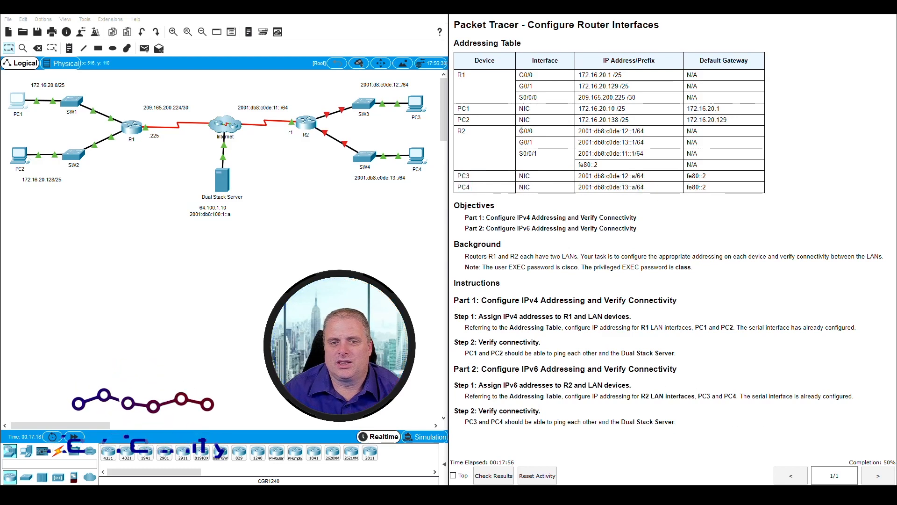
pyautogui.moveTo(522, 130); pyautogui.dragTo(657, 144)
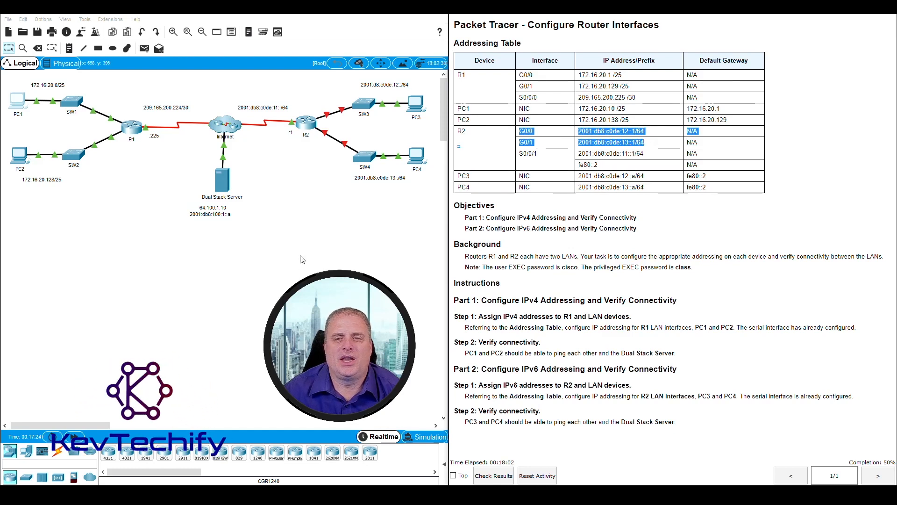
# Step: Open R2's CLI
pyautogui.click(302, 260)
pyautogui.click(306, 123)
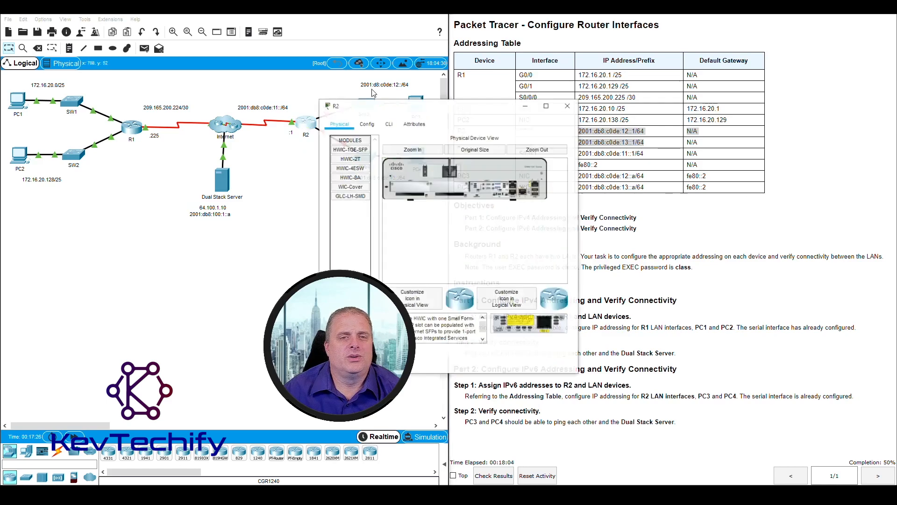
pyautogui.moveTo(482, 107); pyautogui.dragTo(202, 18)
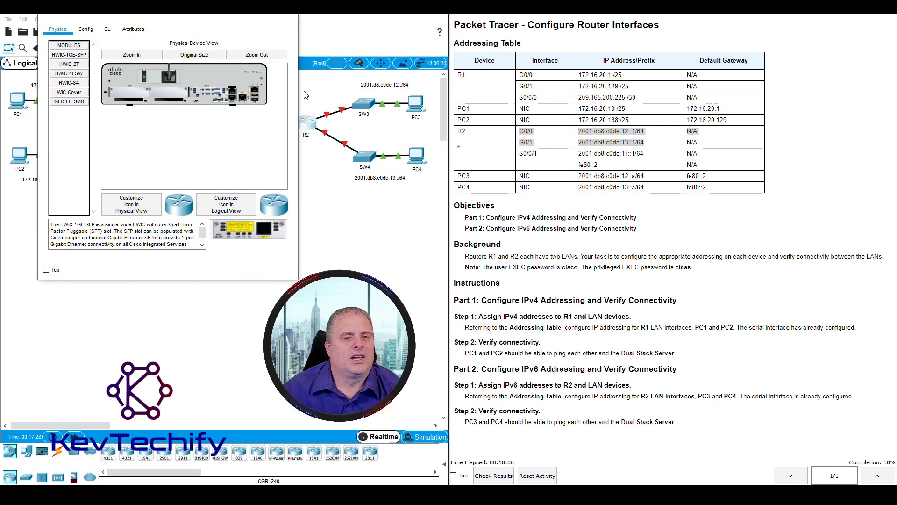
pyautogui.moveTo(299, 100); pyautogui.dragTo(398, 98)
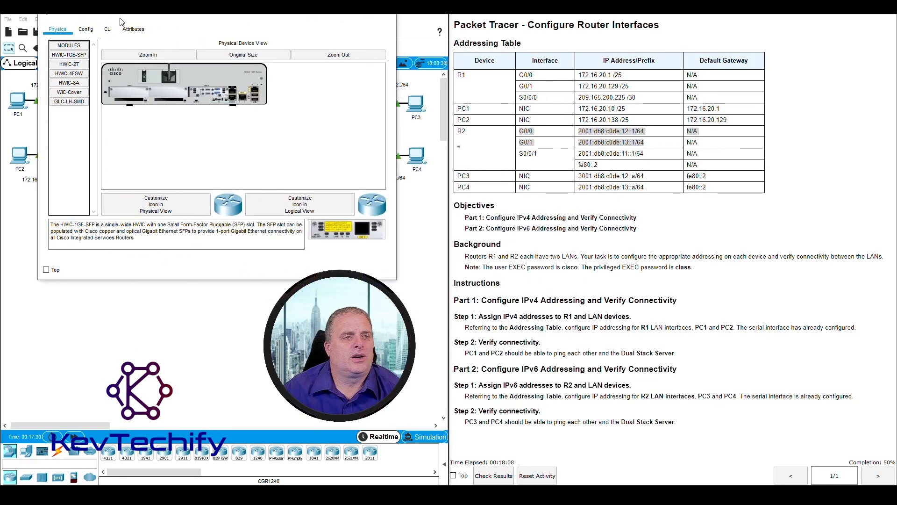
pyautogui.click(108, 29)
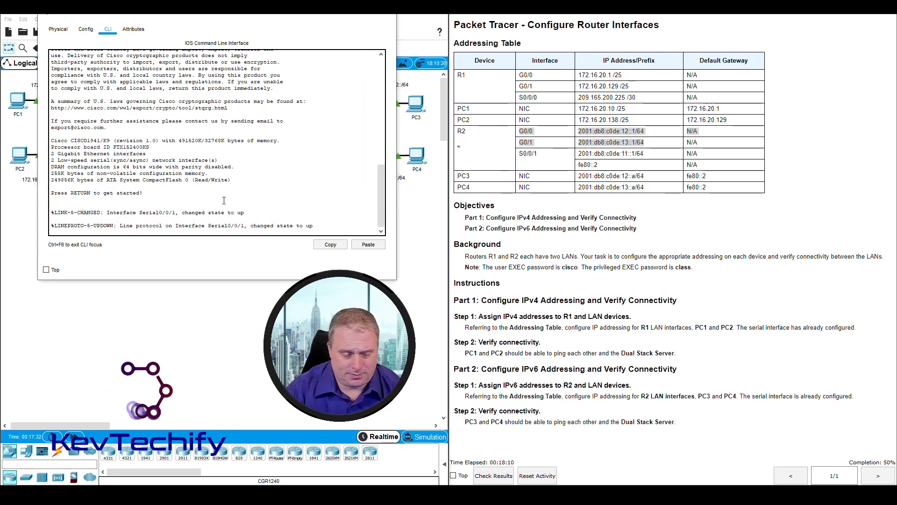
# Step: Log in to R2 with the user EXEC password
pyautogui.press('Return')
pyautogui.press('Return')
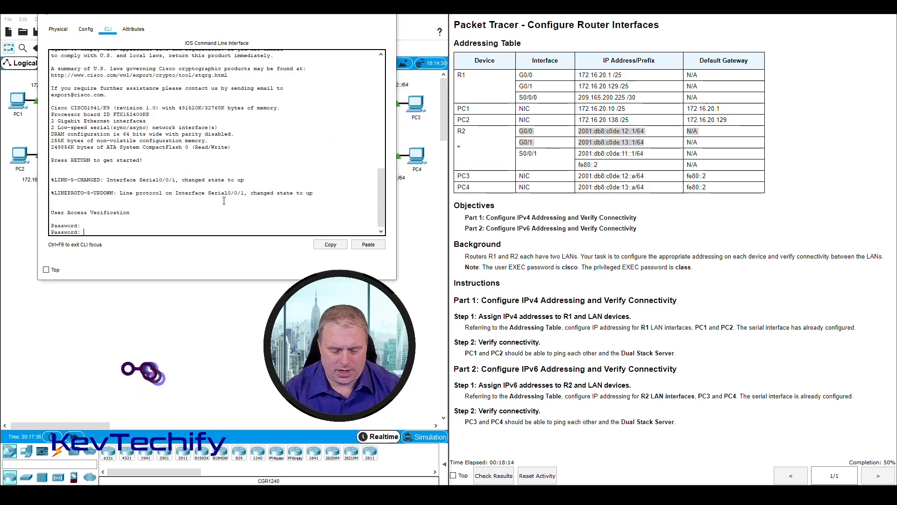
pyautogui.write('cisco')
pyautogui.press('Return')
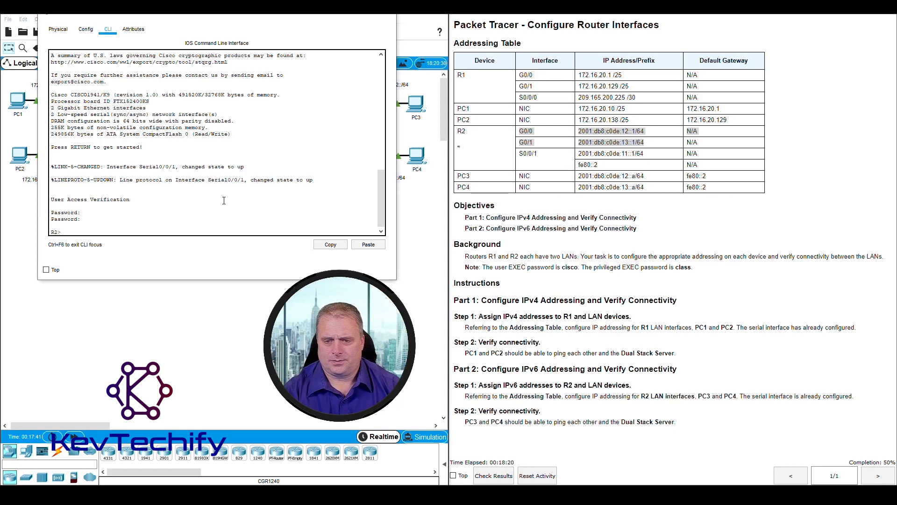
# Step: Enter privileged EXEC mode on R2 with the enable command and the privileged EXEC password
pyautogui.write('enabl')
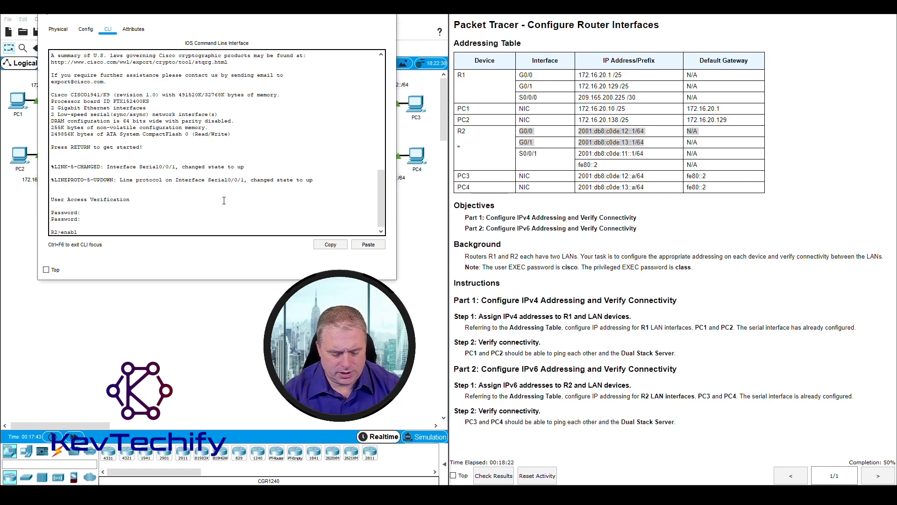
pyautogui.write('e')
pyautogui.press('Return')
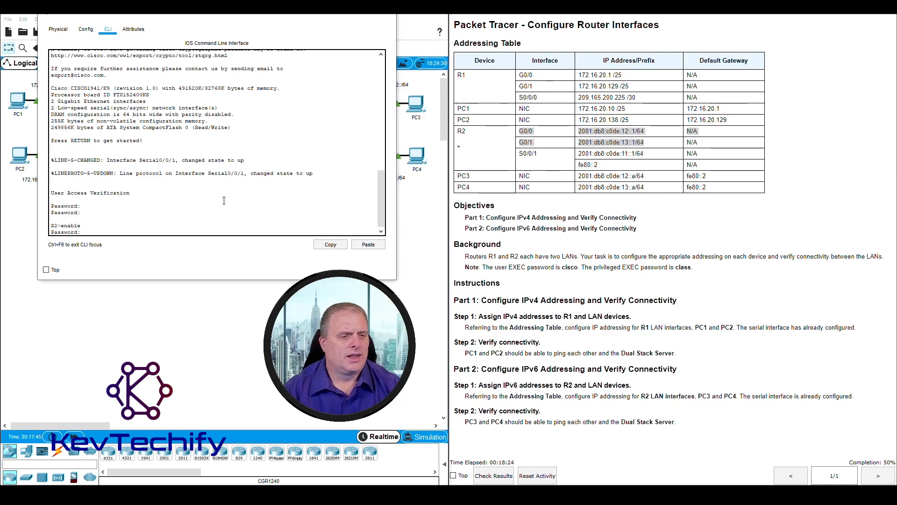
pyautogui.write('class')
pyautogui.press('Return')
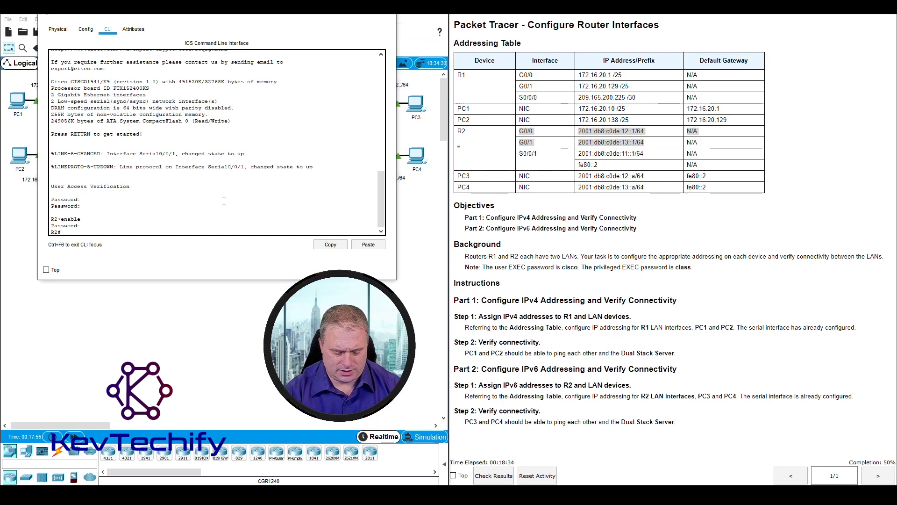
# Step: Enter global configuration mode on R2 and select interface G0/0
pyautogui.write('conf t')
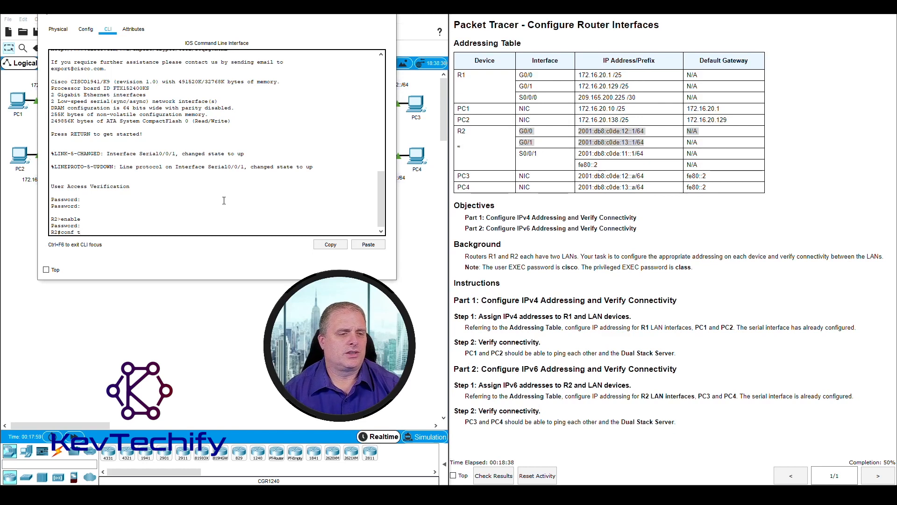
pyautogui.press('Return')
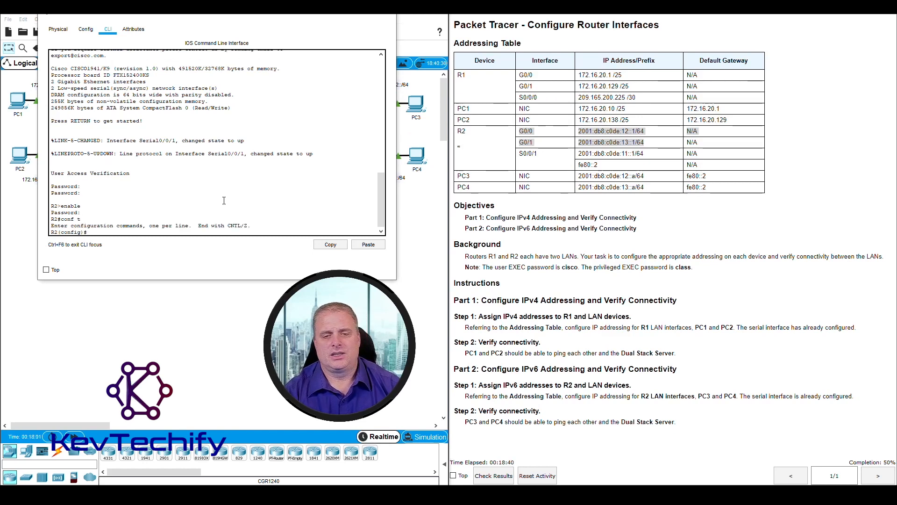
pyautogui.write('in')
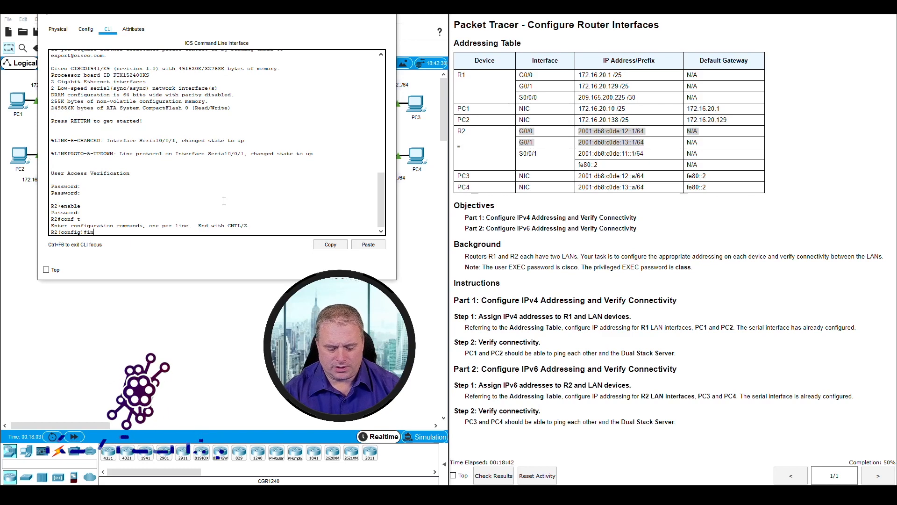
pyautogui.write('t g0')
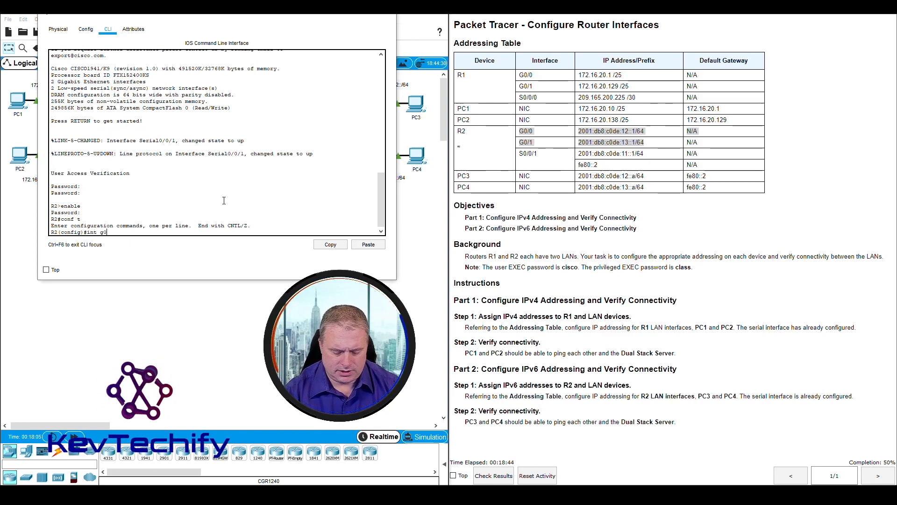
pyautogui.write('/0')
pyautogui.press('Return')
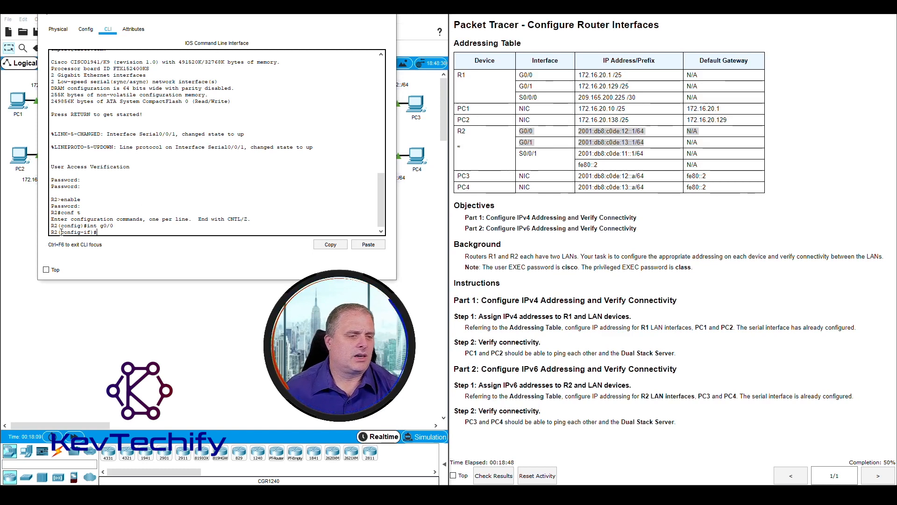
# Step: Try to assign 2001:db8:c0de:12::1/64 to G0/0 using the ip address command
pyautogui.moveTo(91, 229); pyautogui.dragTo(79, 231)
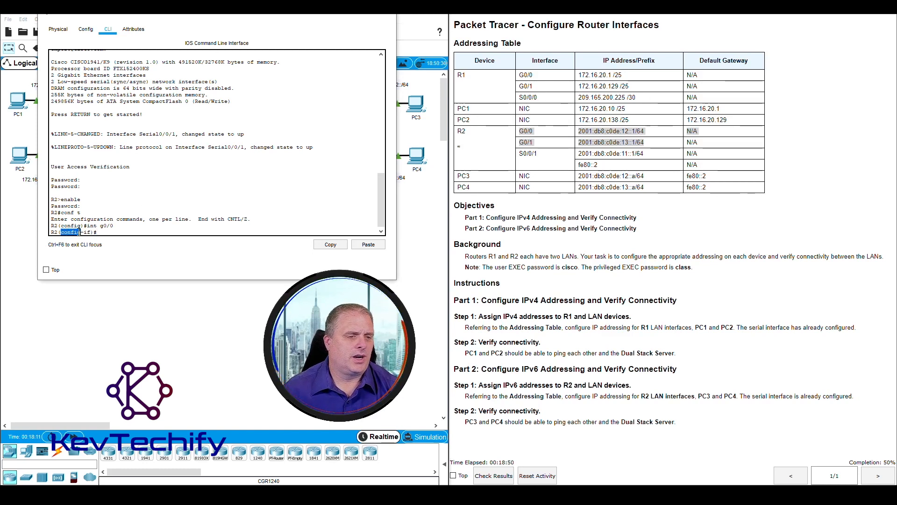
pyautogui.click(104, 233)
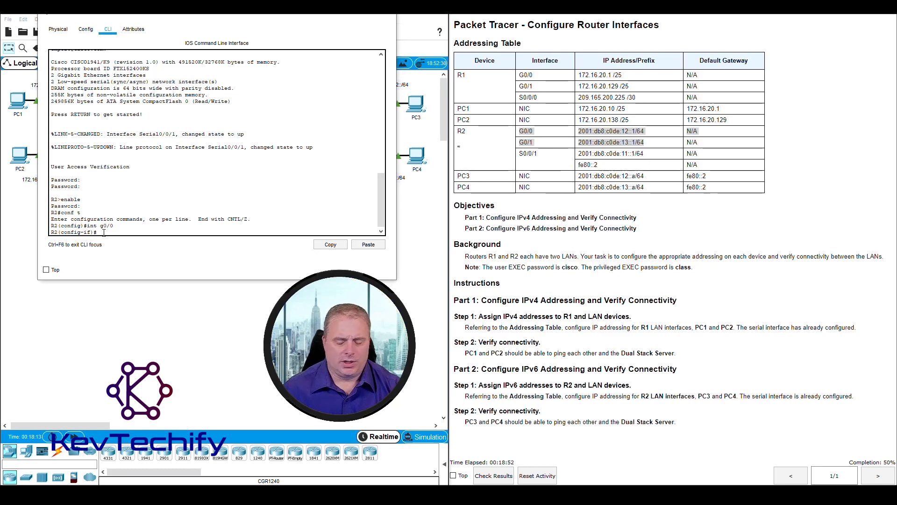
pyautogui.write('ip')
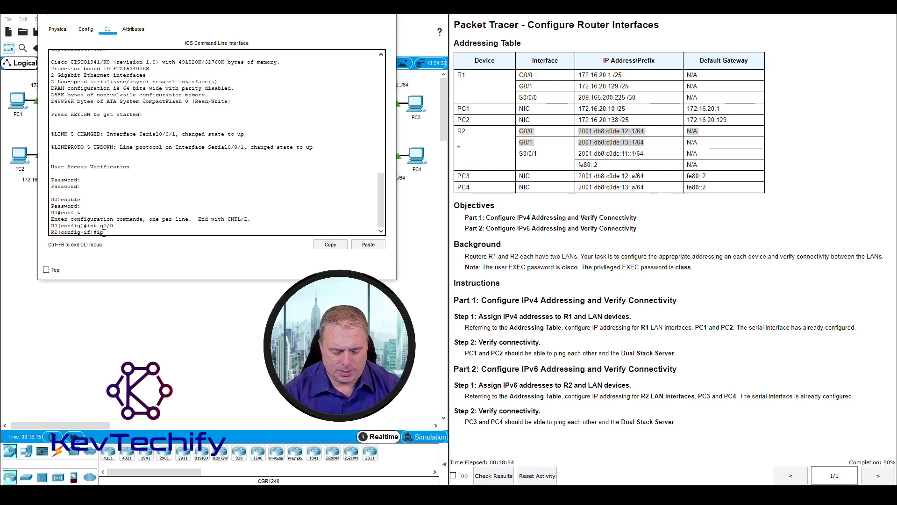
pyautogui.write(' address')
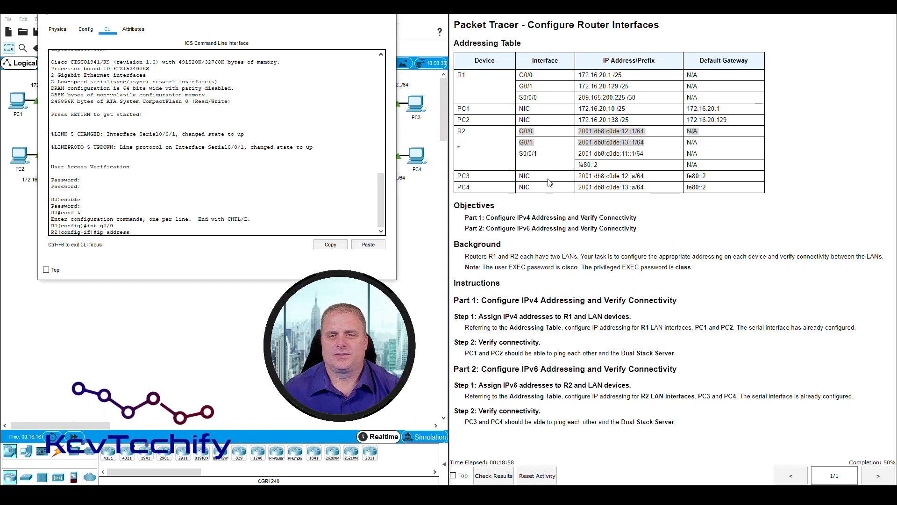
pyautogui.click(574, 139)
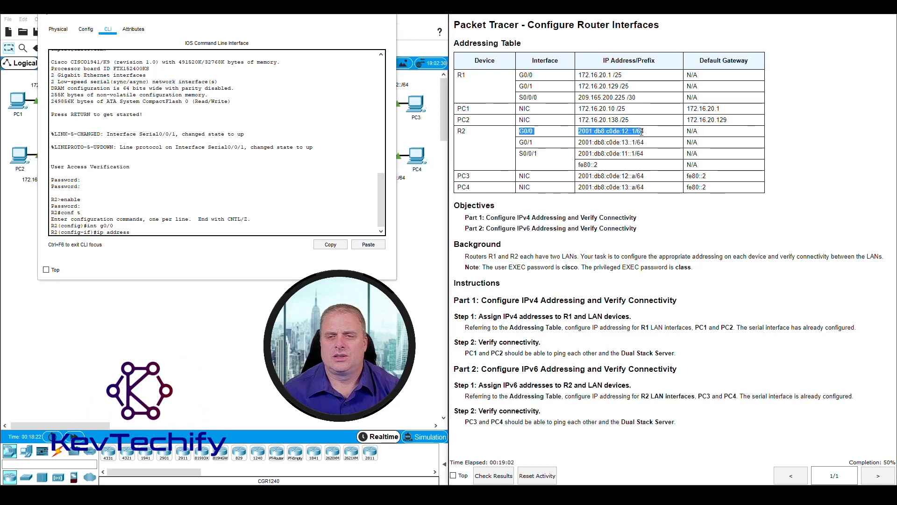
pyautogui.moveTo(642, 132); pyautogui.dragTo(648, 135)
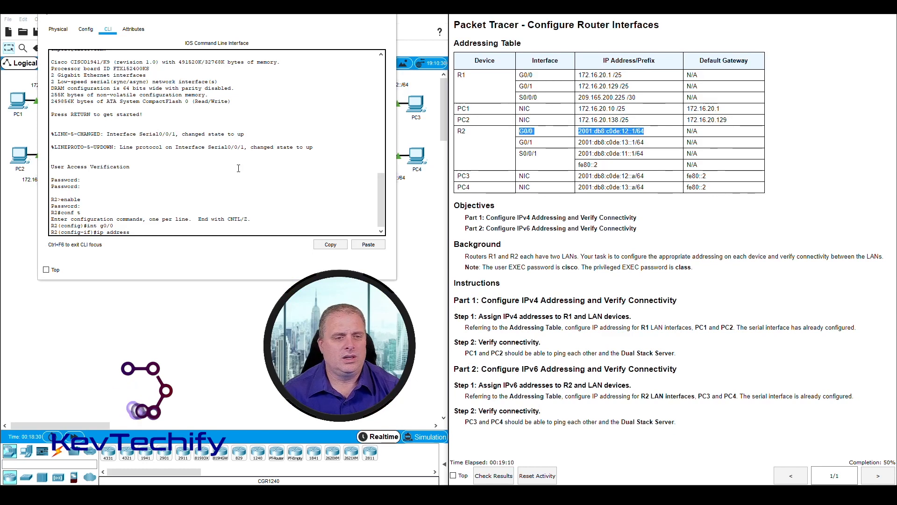
pyautogui.click(174, 233)
pyautogui.write('200')
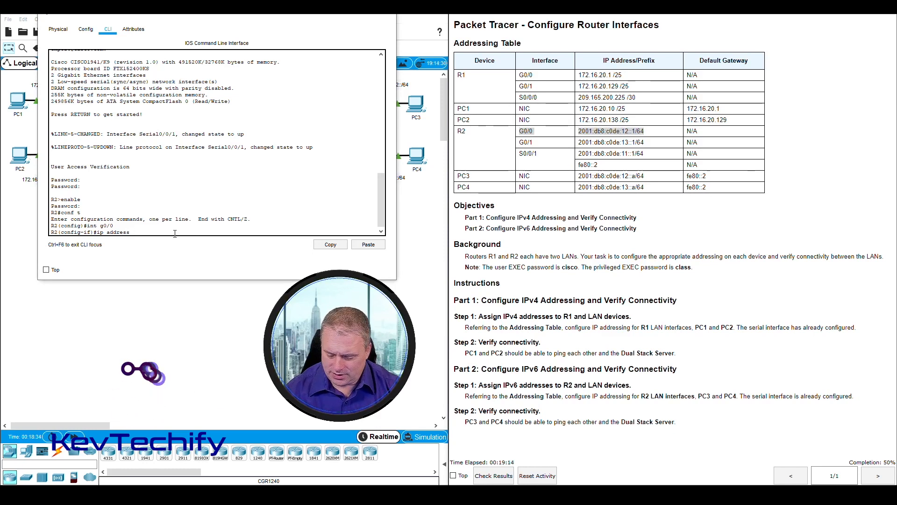
pyautogui.write('1')
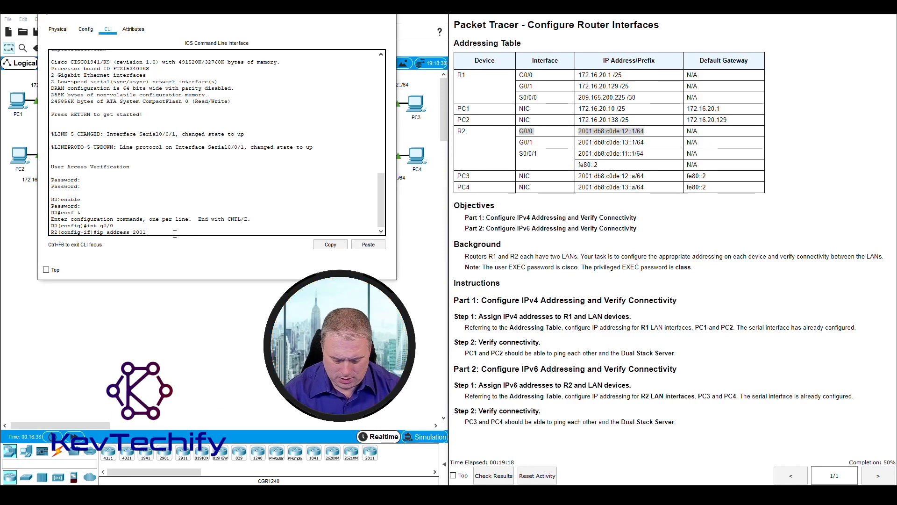
pyautogui.write(':db8:')
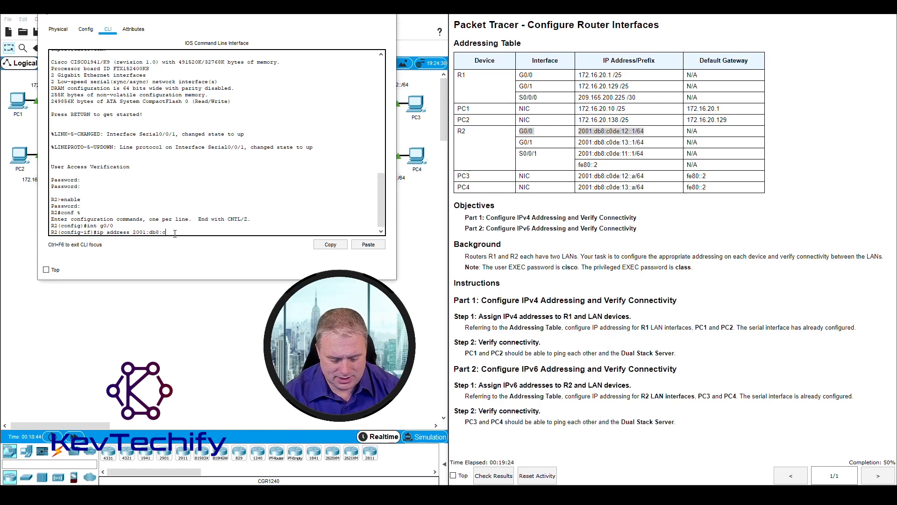
pyautogui.write('c0de:')
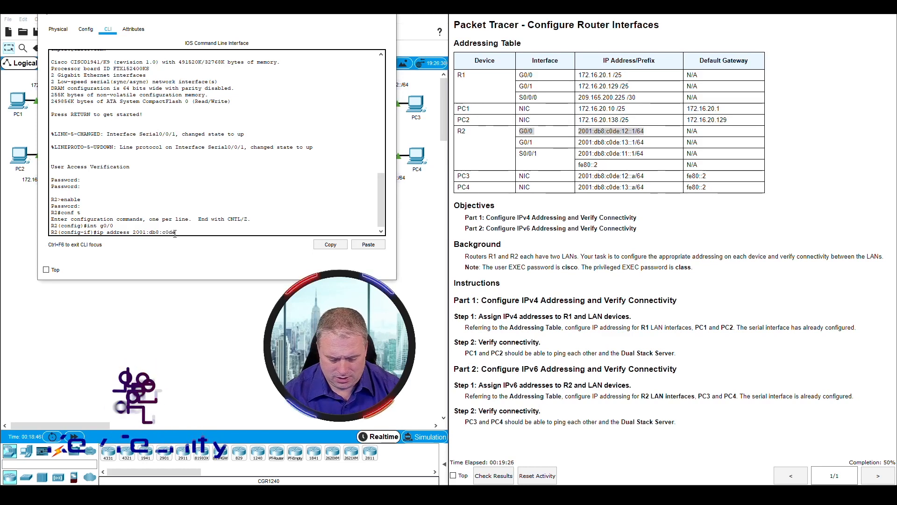
pyautogui.write('12::')
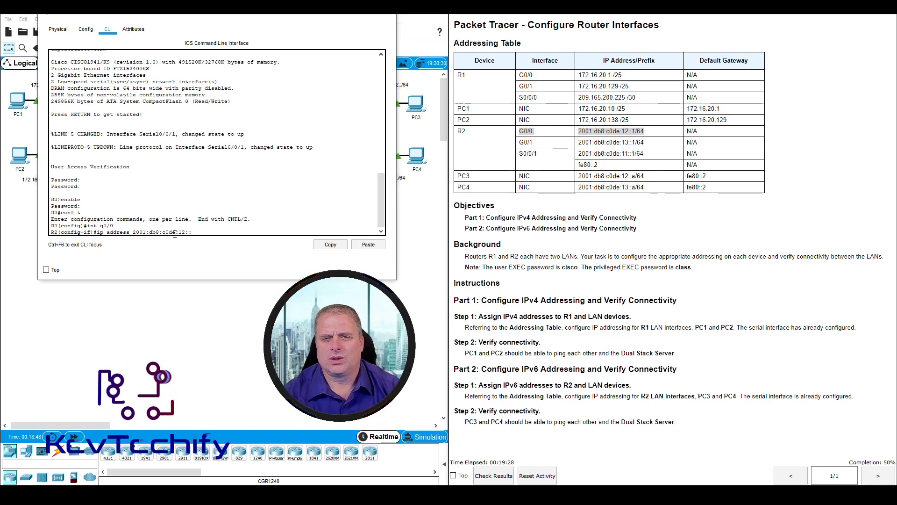
pyautogui.write('1')
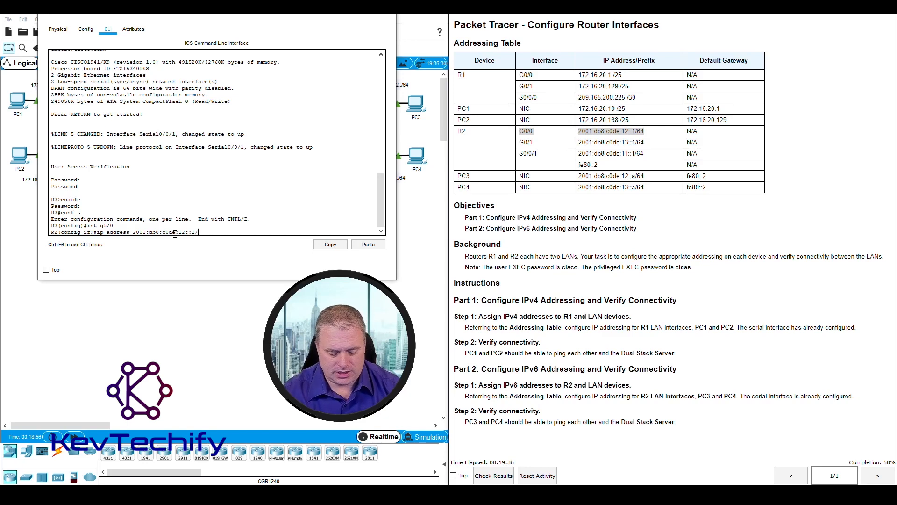
pyautogui.write('/64')
pyautogui.press('Return')
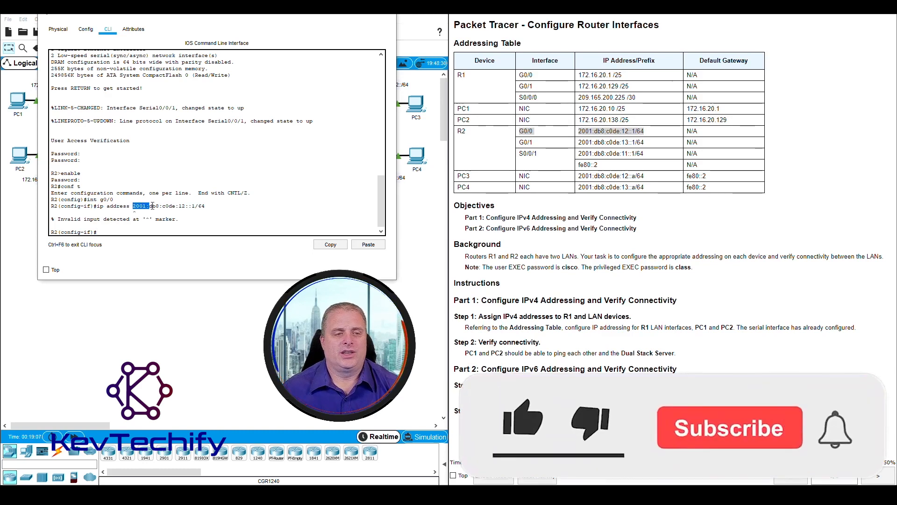
# Step: Recall the rejected command and change it to ipv6 address 2001:db8:c0de:12::1/64 on G0/0
pyautogui.moveTo(134, 205); pyautogui.dragTo(208, 208)
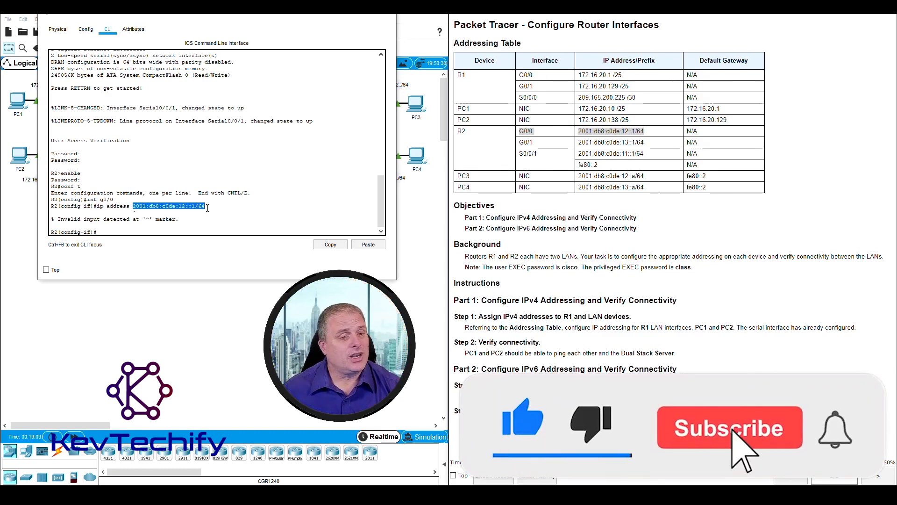
pyautogui.moveTo(97, 207); pyautogui.dragTo(103, 207)
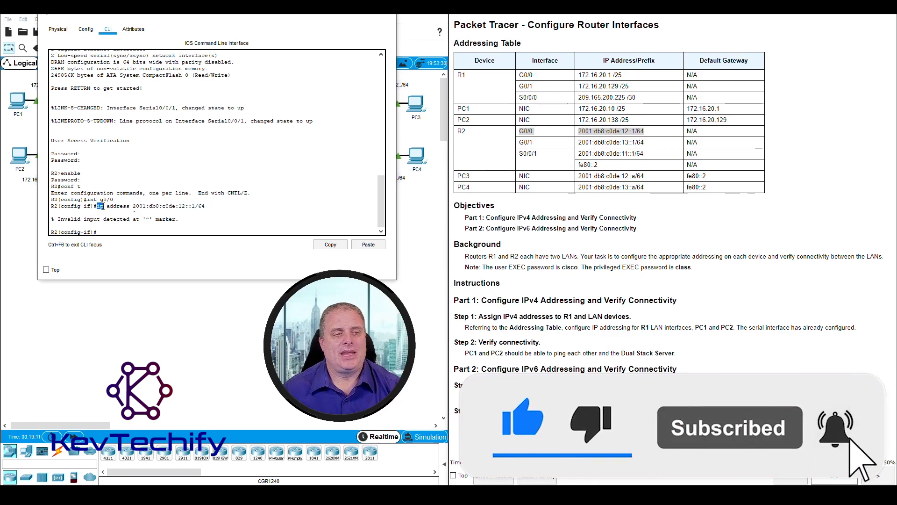
pyautogui.click(97, 206)
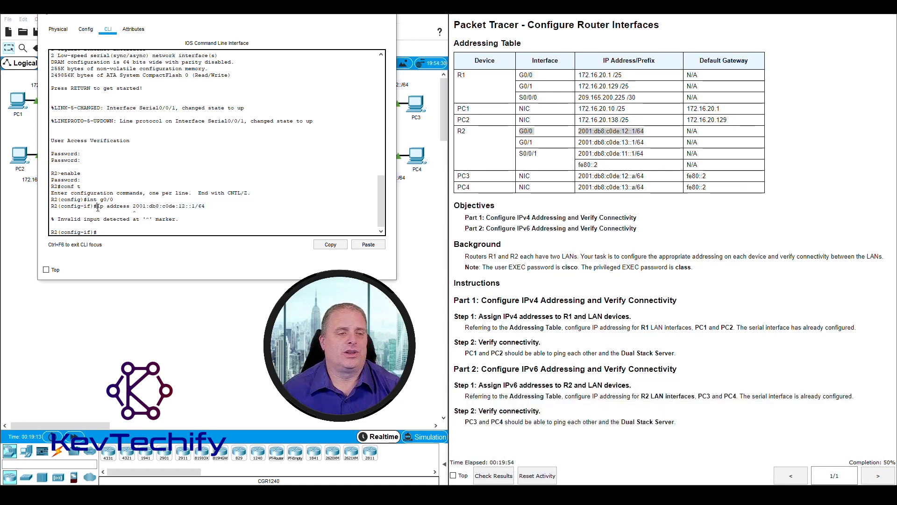
pyautogui.click(113, 231)
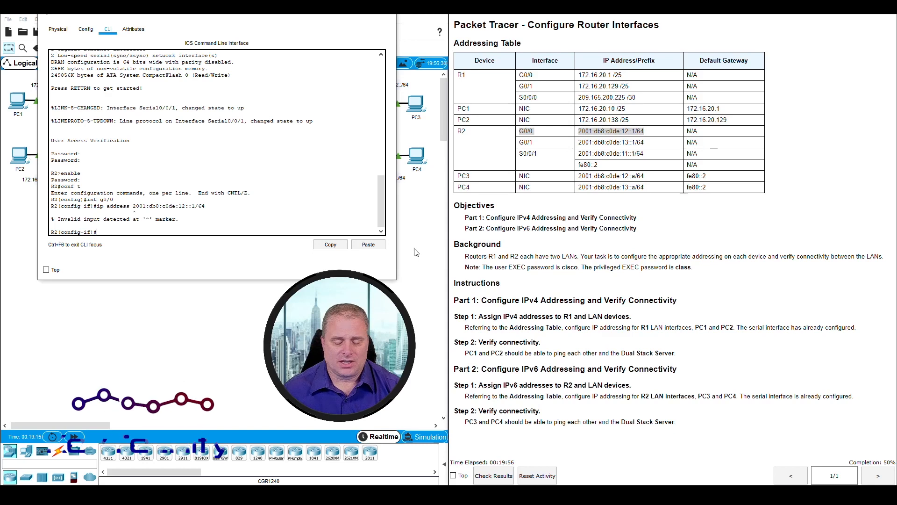
pyautogui.press('Up')
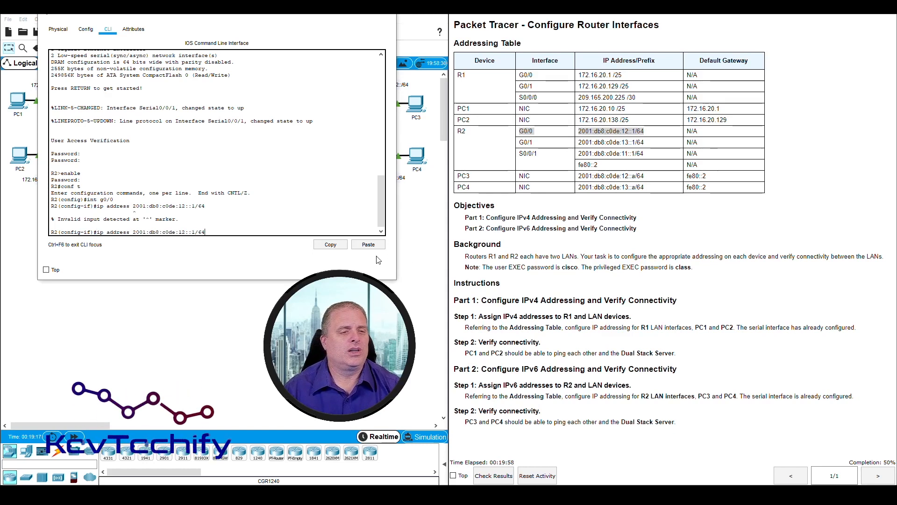
pyautogui.press('Left')
pyautogui.press('Left')
pyautogui.press('Left')
pyautogui.press('Left')
pyautogui.press('Left')
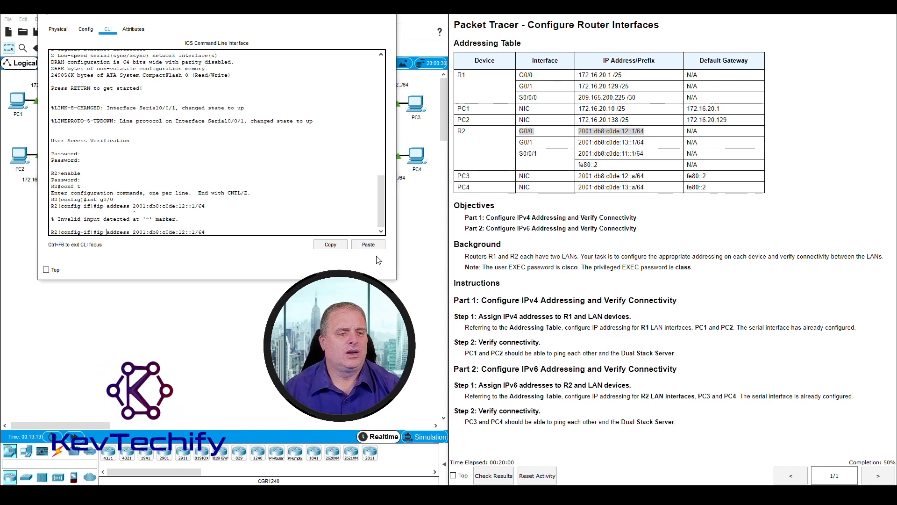
pyautogui.write('v6')
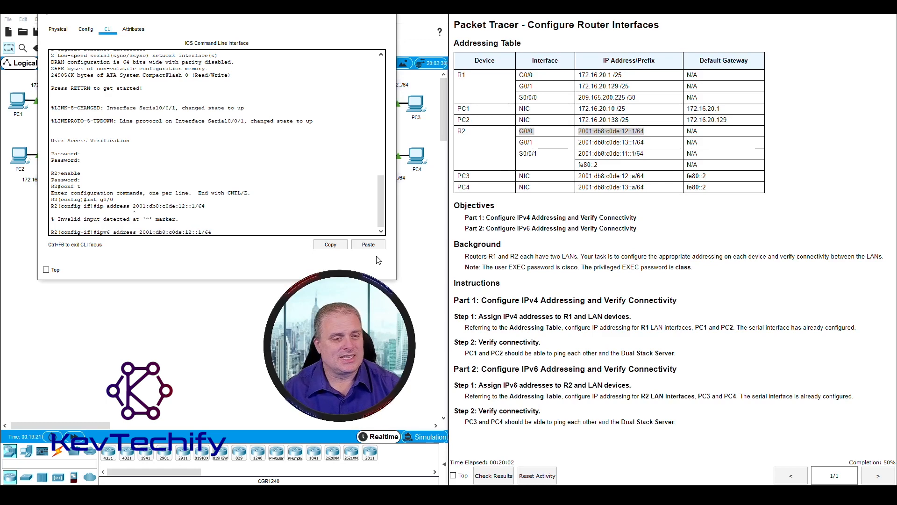
pyautogui.press('Return')
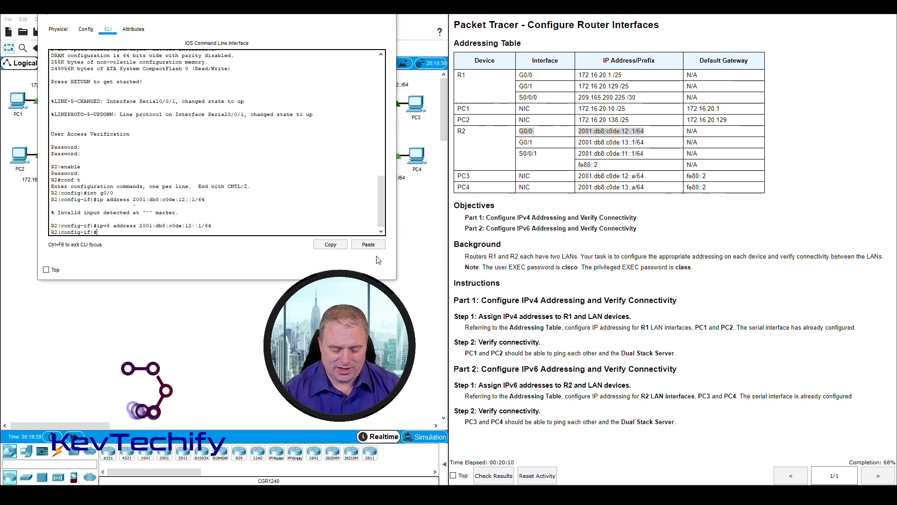
# Step: Bring interface G0/0 up with the no shutdown command
pyautogui.write('no sh')
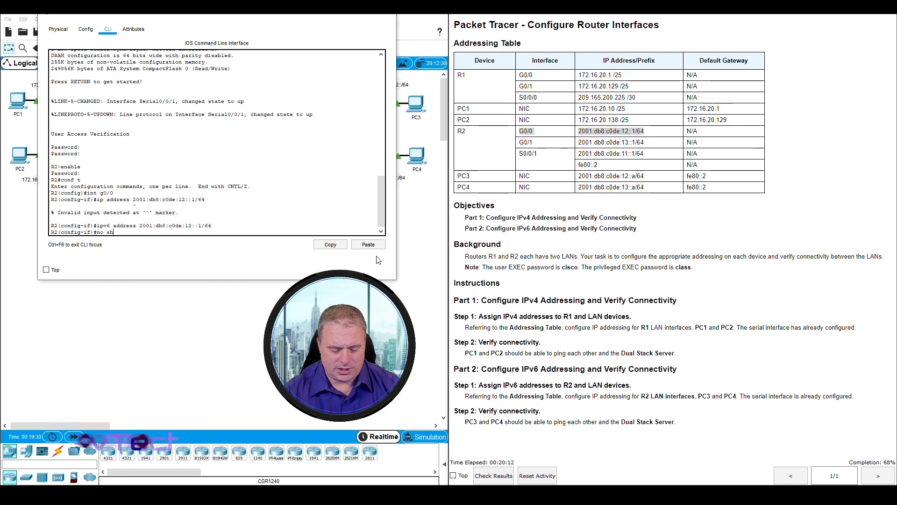
pyautogui.write('utdown')
pyautogui.press('Return')
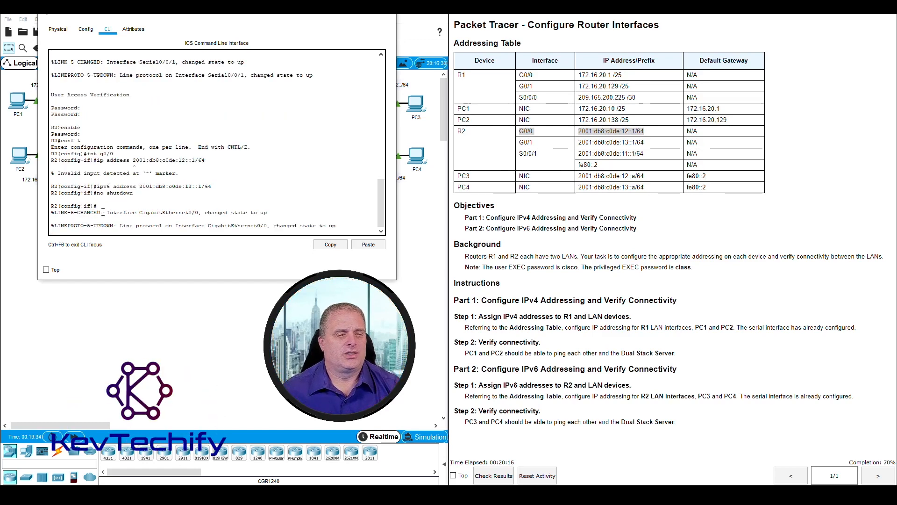
pyautogui.moveTo(151, 213); pyautogui.dragTo(275, 214)
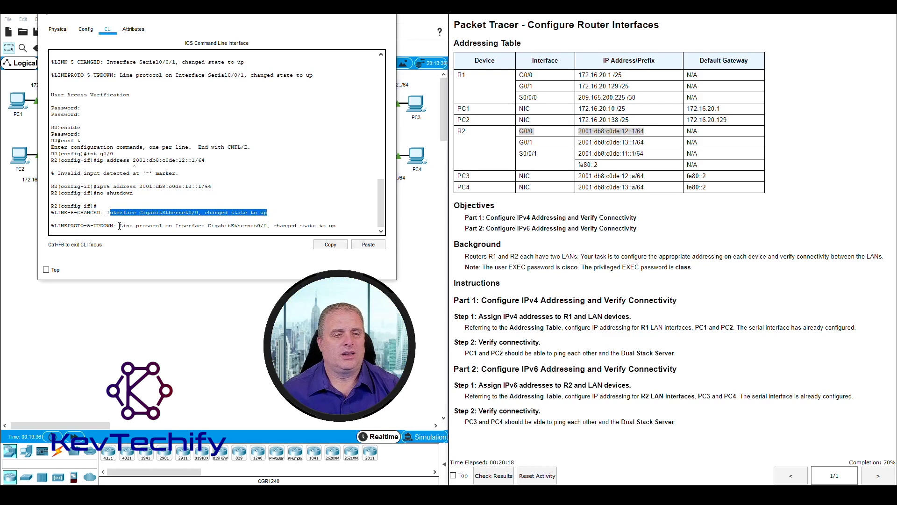
pyautogui.moveTo(120, 225); pyautogui.dragTo(331, 230)
pyautogui.click(355, 223)
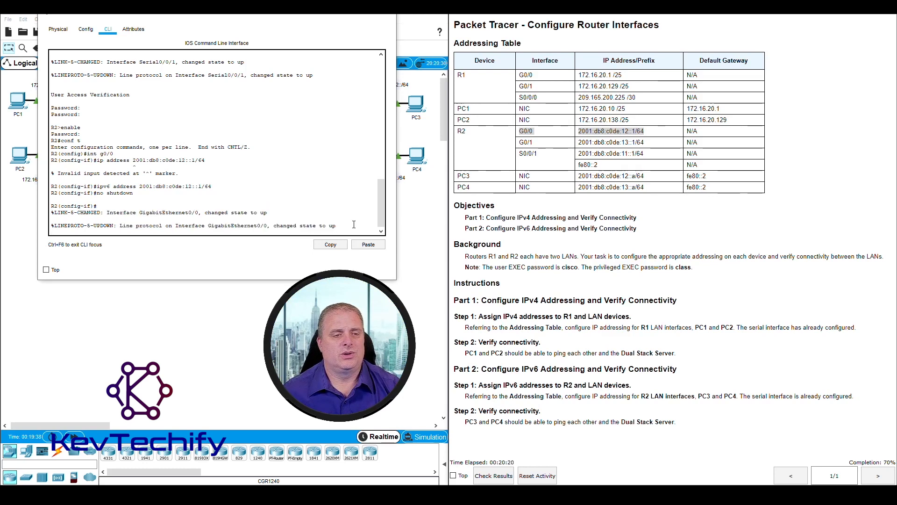
pyautogui.press('Return')
pyautogui.press('Return')
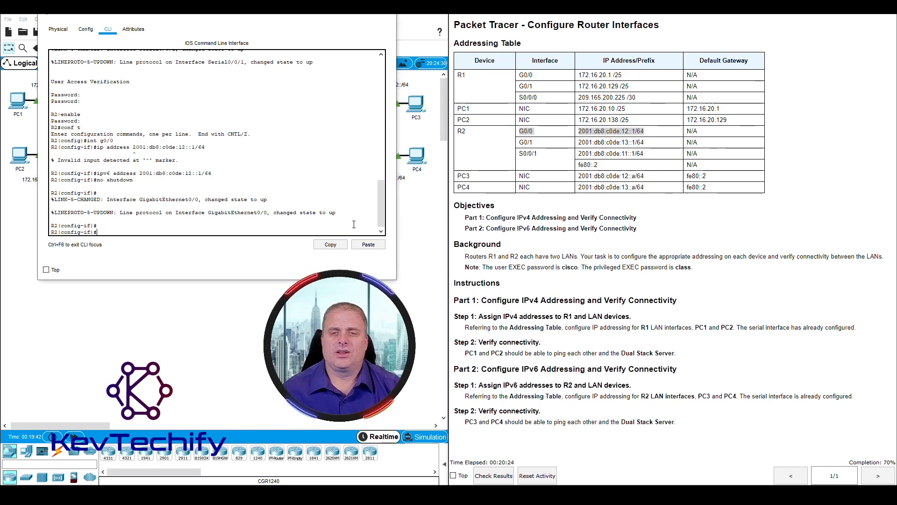
# Step: Select interface G0/1 on R2 in the router's command line
pyautogui.click(526, 143)
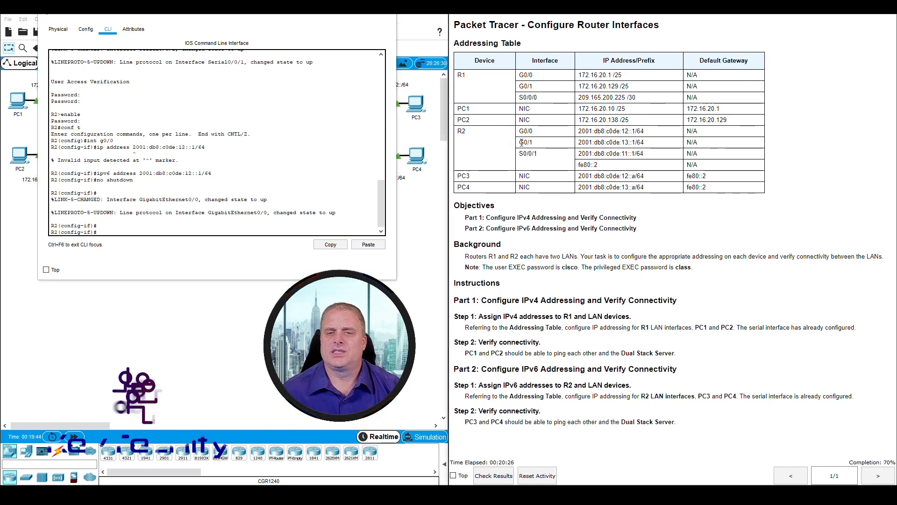
pyautogui.moveTo(519, 143); pyautogui.dragTo(644, 144)
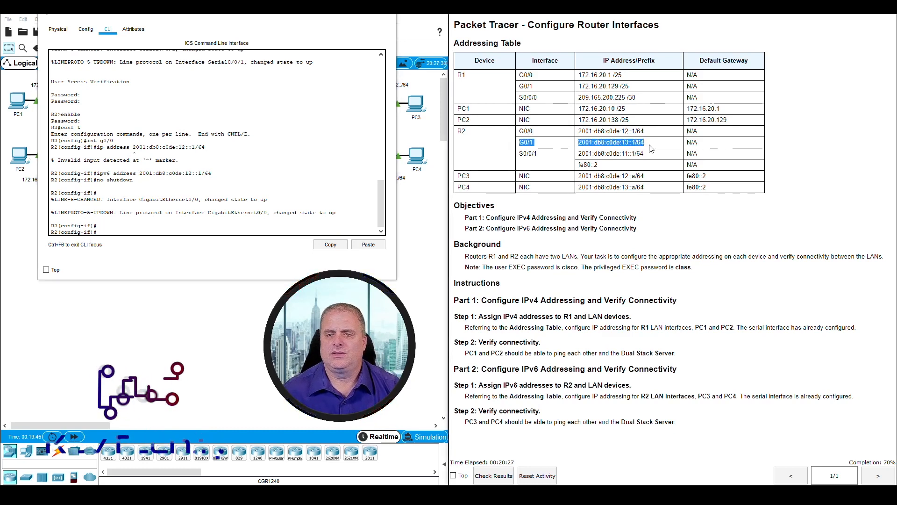
pyautogui.click(131, 232)
pyautogui.write('int')
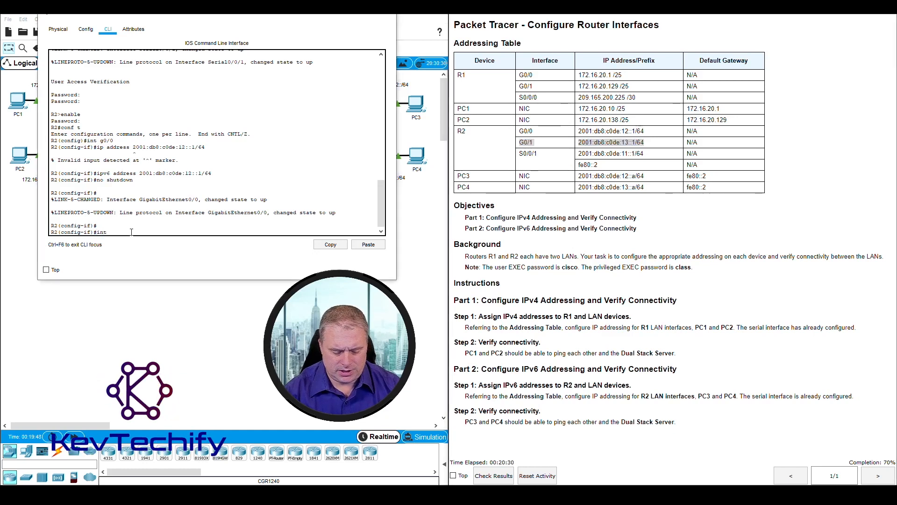
pyautogui.write(' g0/1')
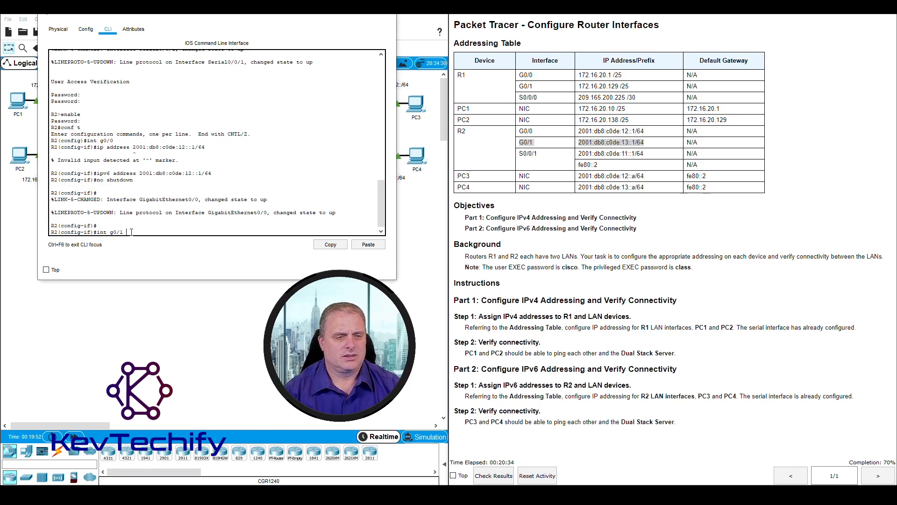
pyautogui.press('Return')
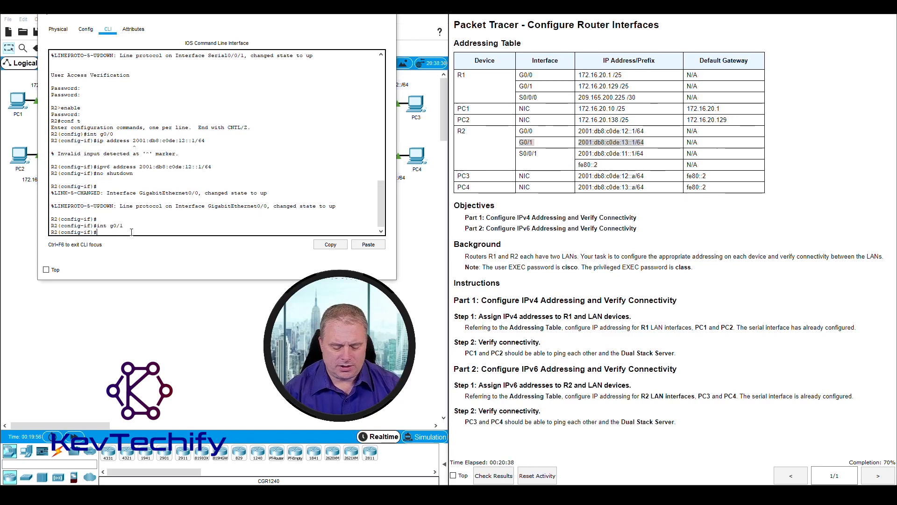
# Step: Try to assign 200:db8:c0de:13::1/64 to G0/1 with the ipv6 command lacking the address keyword
pyautogui.write('ipv6')
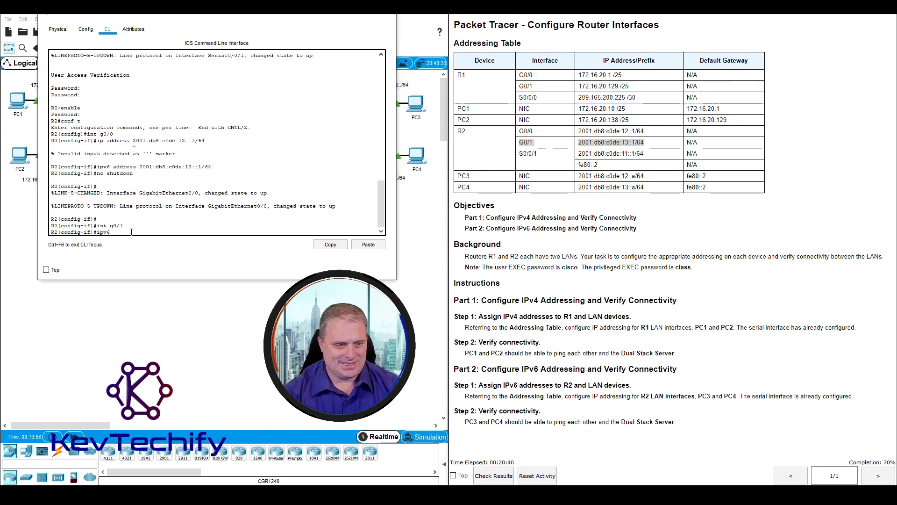
pyautogui.write(' 200:')
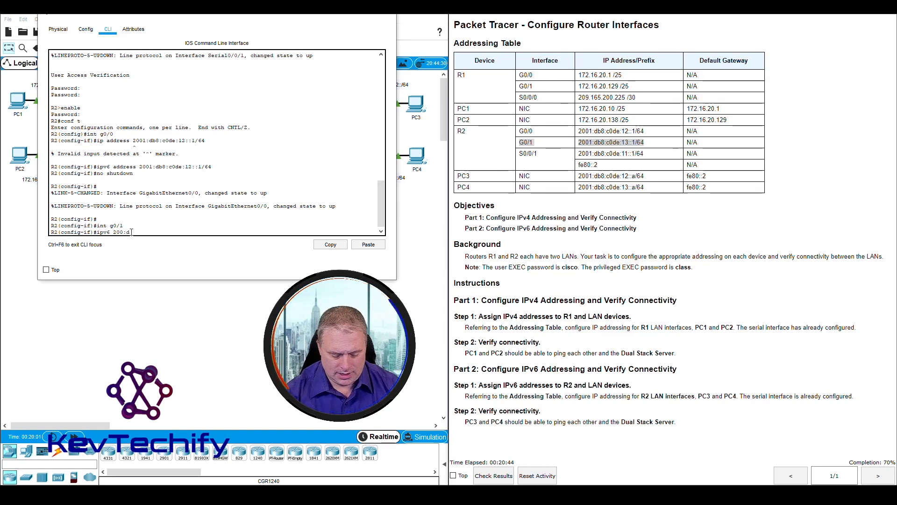
pyautogui.write('db8:c0de:13::1/')
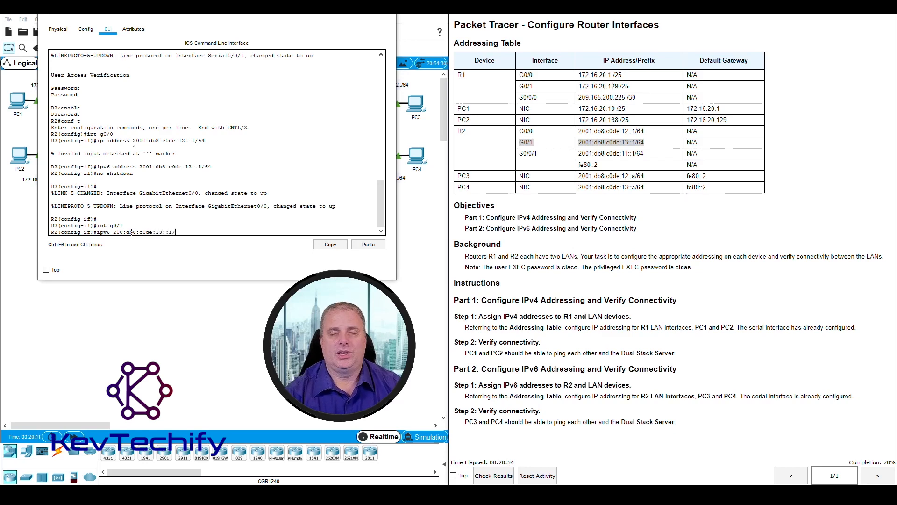
pyautogui.write('64')
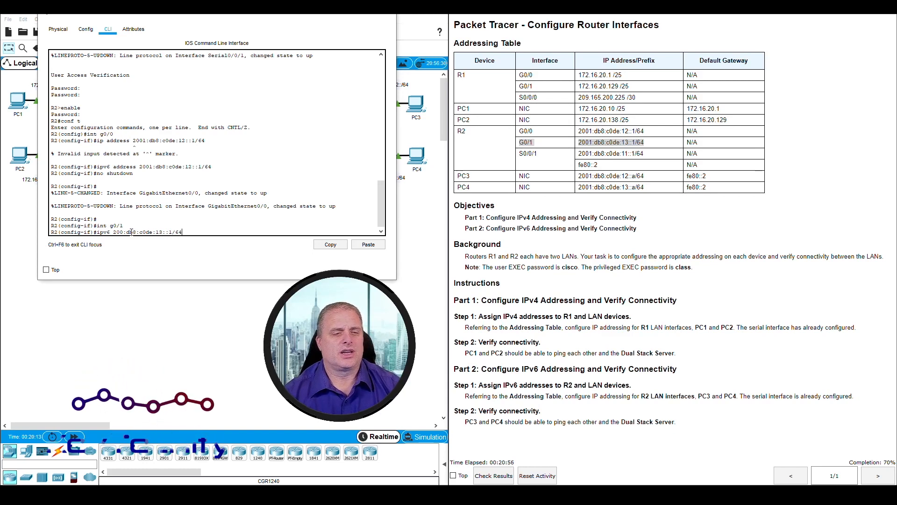
pyautogui.press('Return')
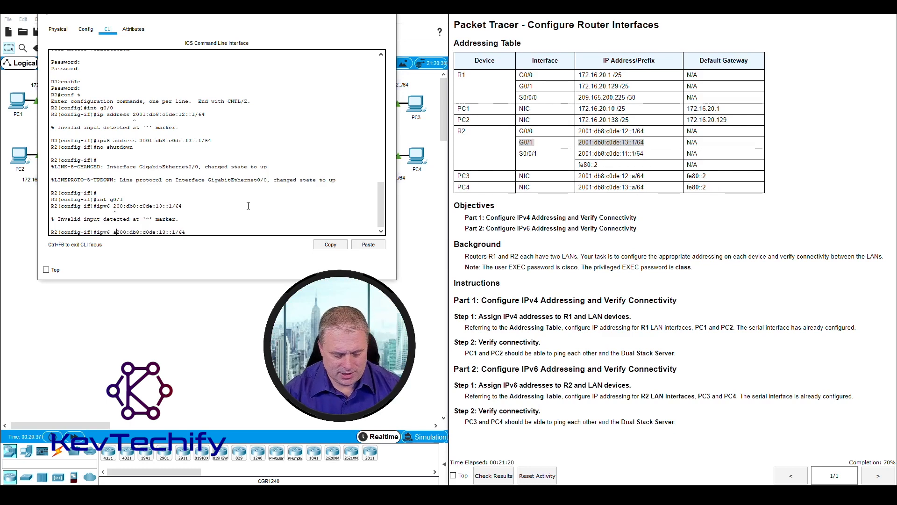
# Step: Recall the rejected command and correct it to ipv6 address 2001:db8:c0de:13::1/64 on G0/1
pyautogui.write('ess 200')
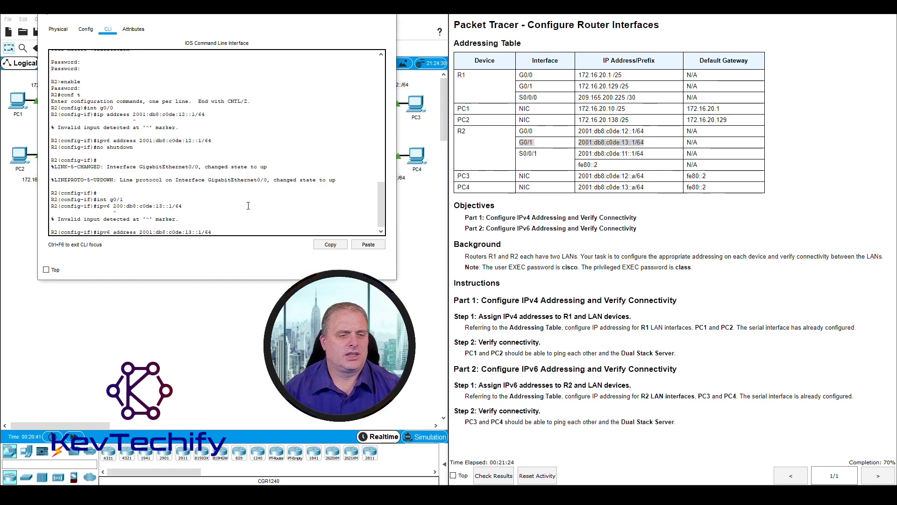
pyautogui.write('1')
pyautogui.press('Return')
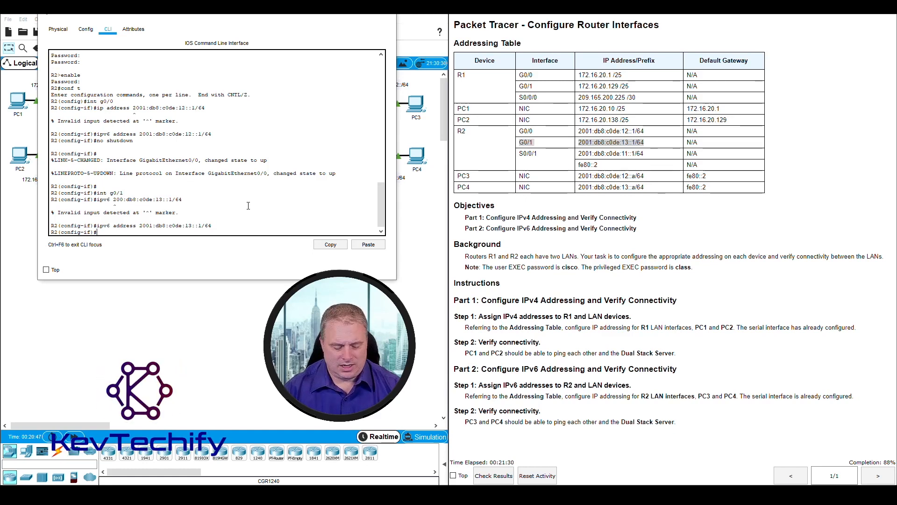
# Step: Bring interface G0/1 up with the no shutdown command and close R2's configuration window
pyautogui.write('no shutdown')
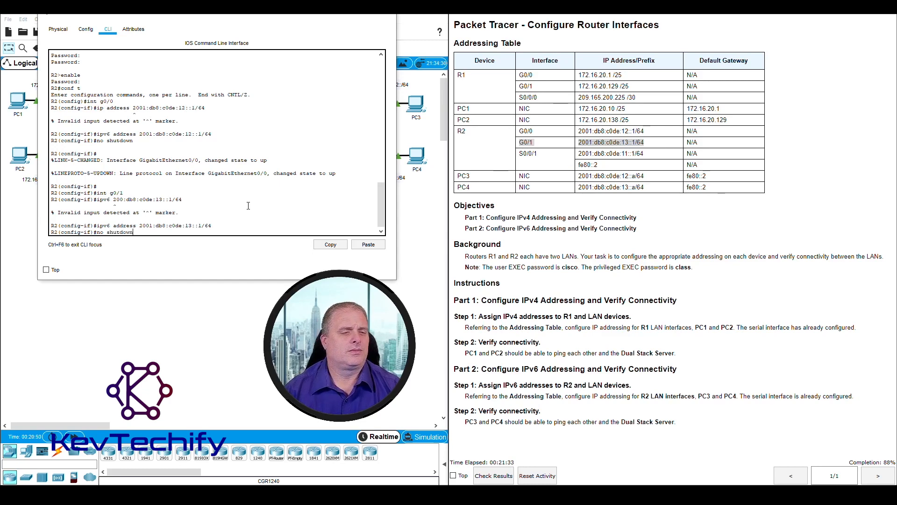
pyautogui.press('Return')
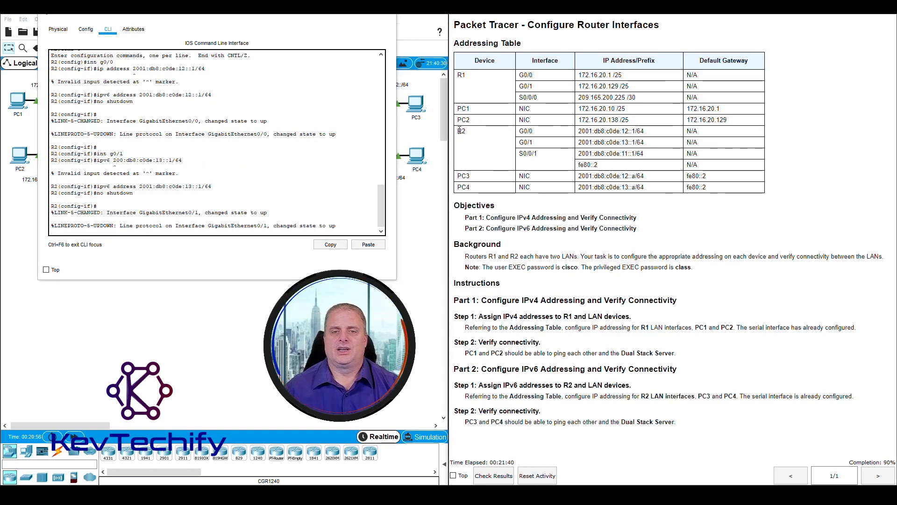
pyautogui.moveTo(462, 130); pyautogui.dragTo(709, 143)
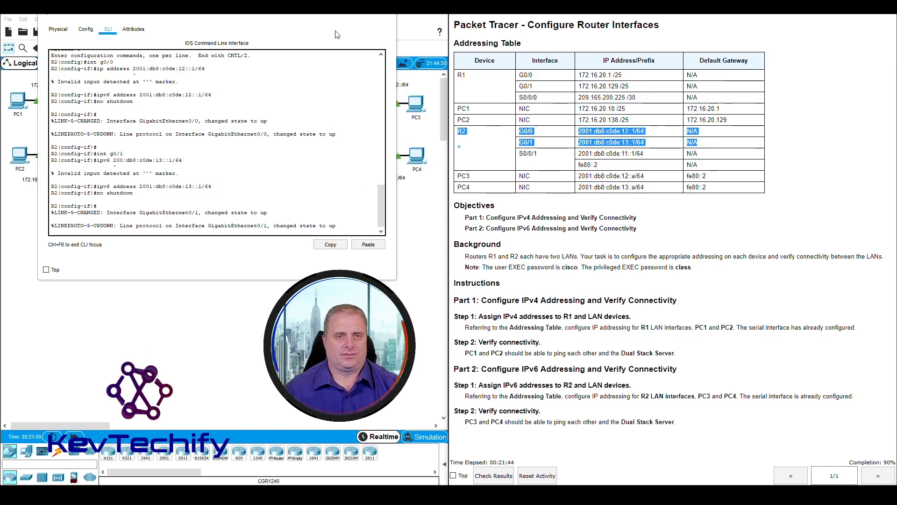
pyautogui.click(344, 14)
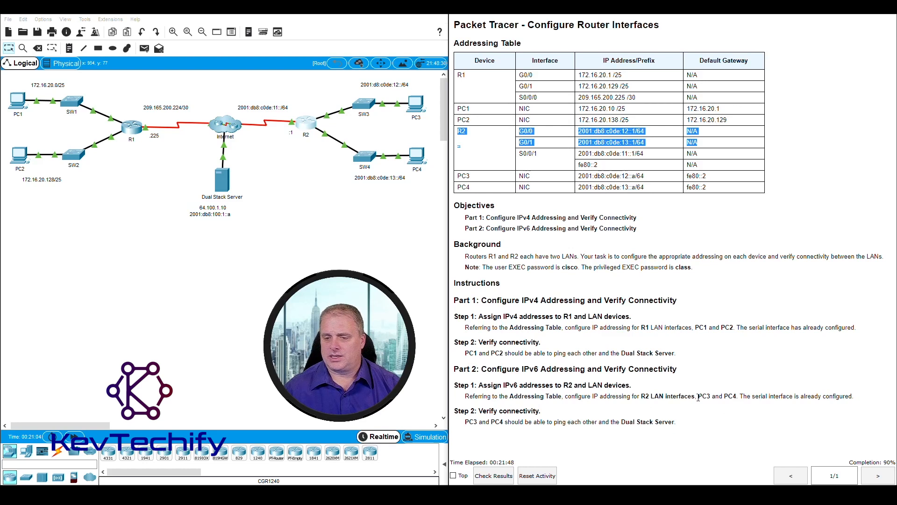
# Step: Open PC3's IP Configuration on its desktop and switch IPv6 configuration to Static
pyautogui.moveTo(698, 398); pyautogui.dragTo(704, 394)
pyautogui.click(719, 399)
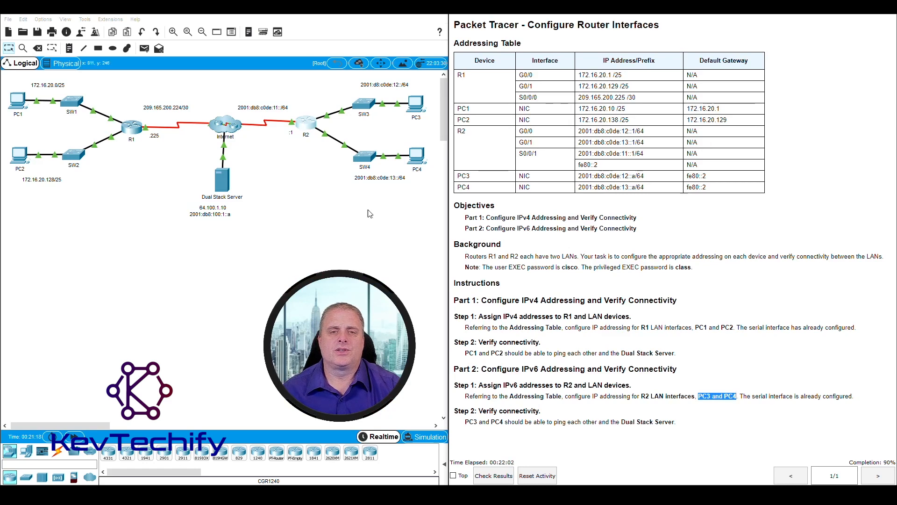
pyautogui.click(374, 228)
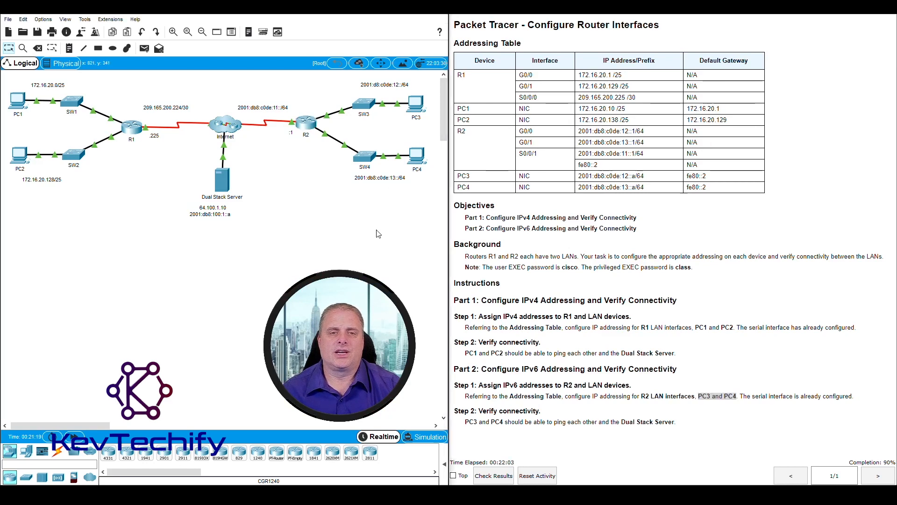
pyautogui.click(417, 104)
pyautogui.moveTo(481, 103); pyautogui.dragTo(221, 22)
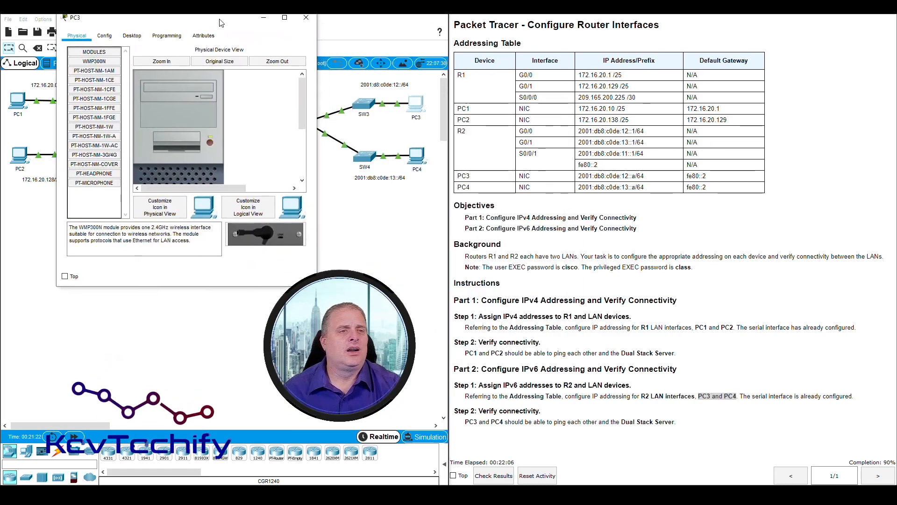
pyautogui.click(132, 36)
pyautogui.click(89, 72)
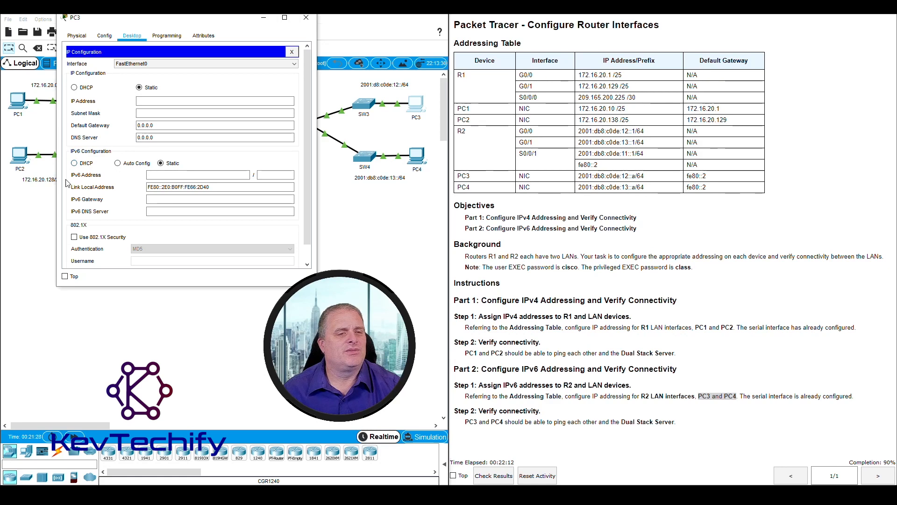
pyautogui.click(163, 174)
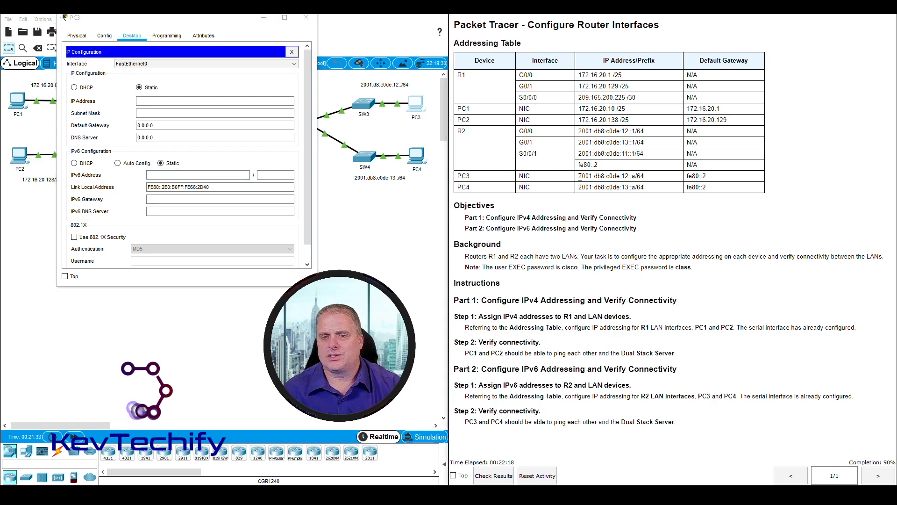
# Step: Set PC3's IPv6 address to 2001:db8:c0de:12::a with prefix length 64
pyautogui.moveTo(578, 176); pyautogui.dragTo(651, 179)
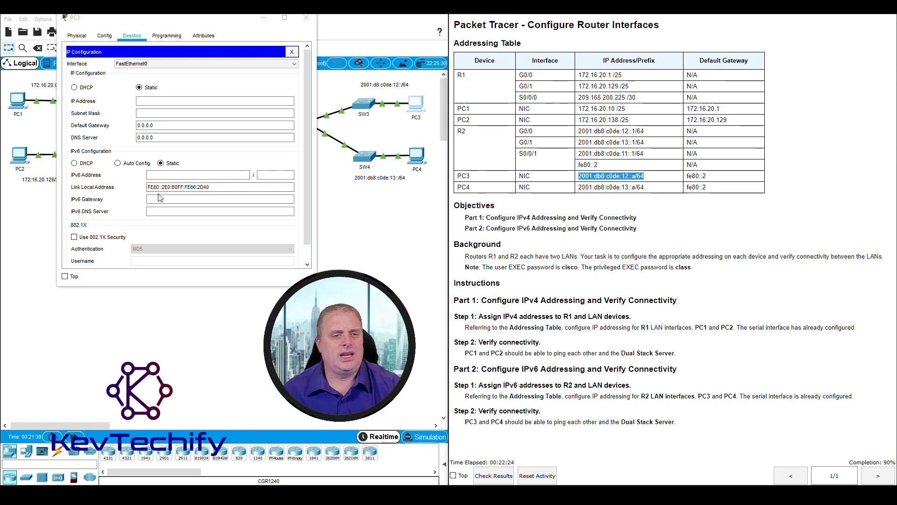
pyautogui.click(168, 175)
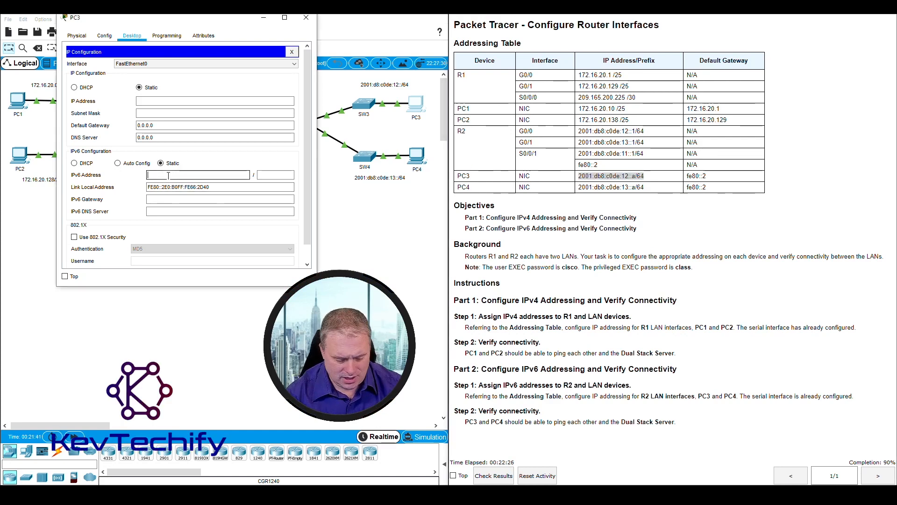
pyautogui.write(':')
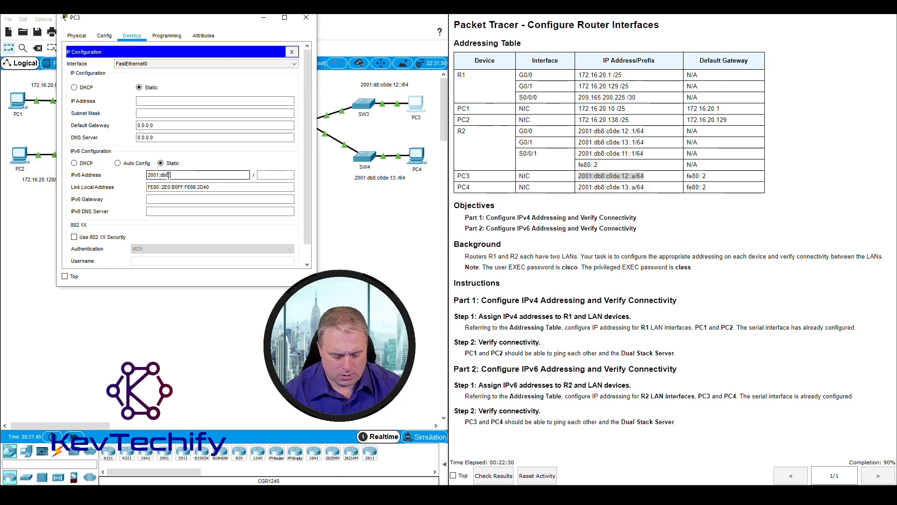
pyautogui.write('db8:c0de')
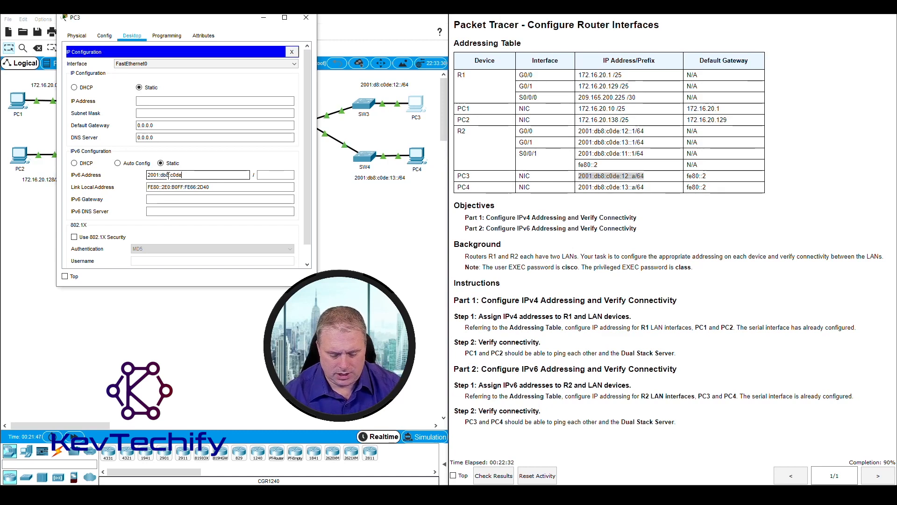
pyautogui.write(':')
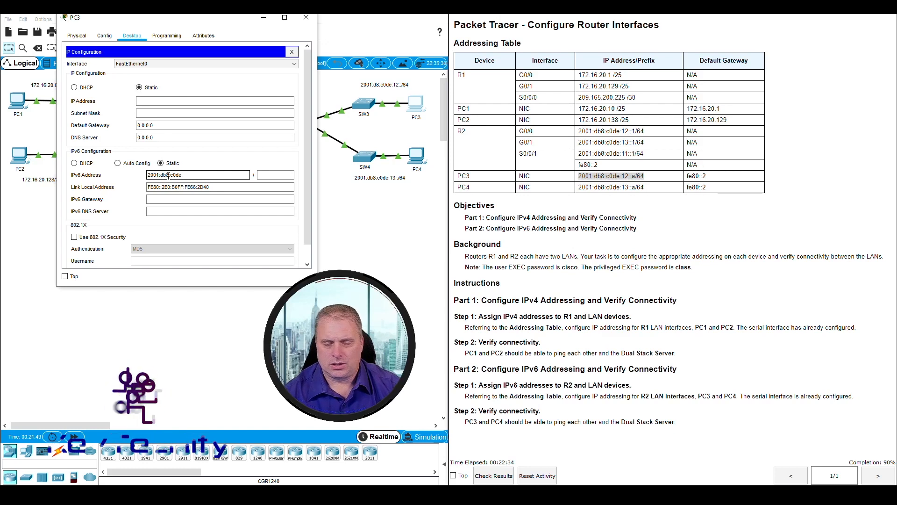
pyautogui.write('12::')
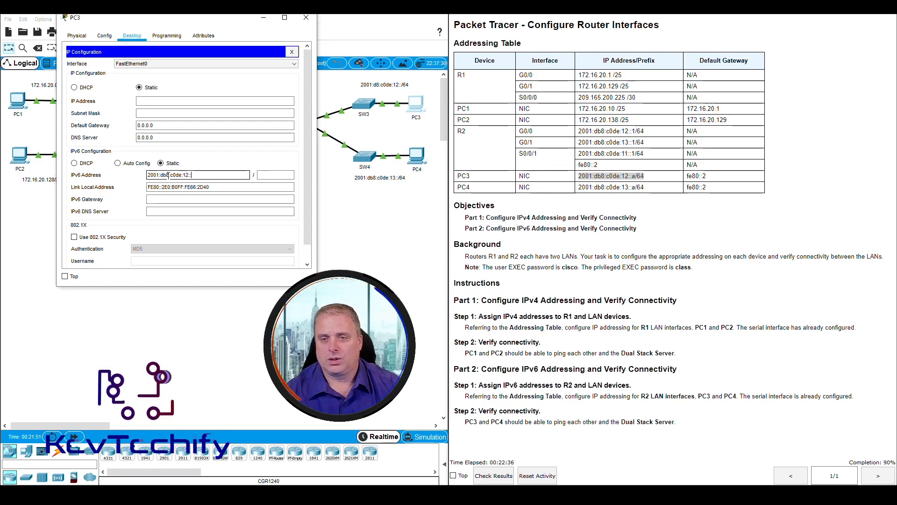
pyautogui.write('a')
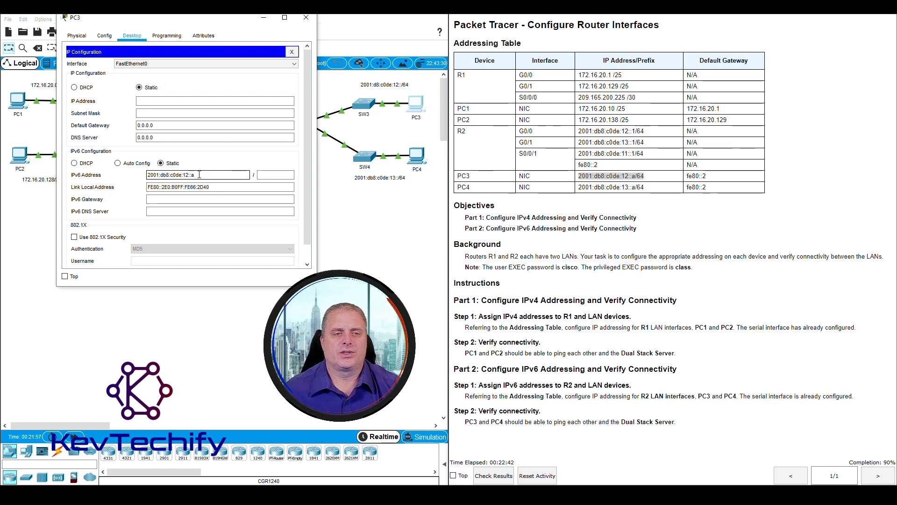
pyautogui.click(268, 174)
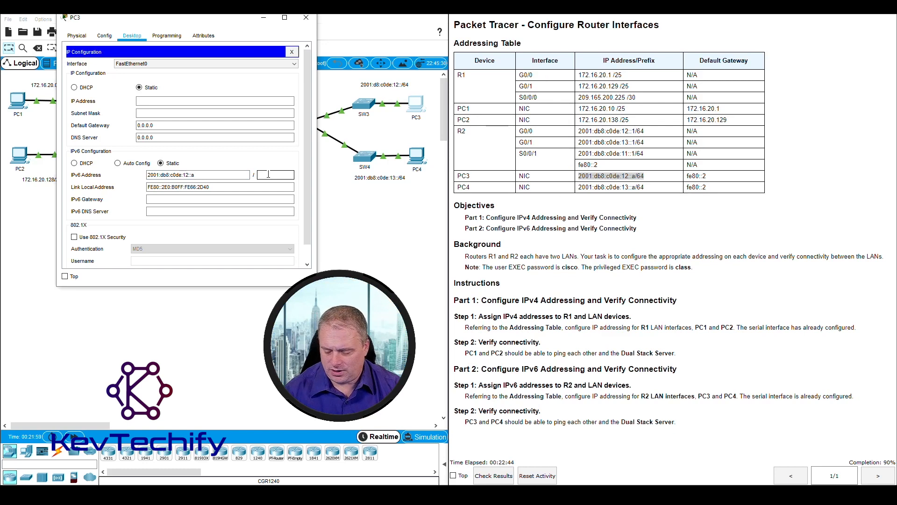
pyautogui.write('64')
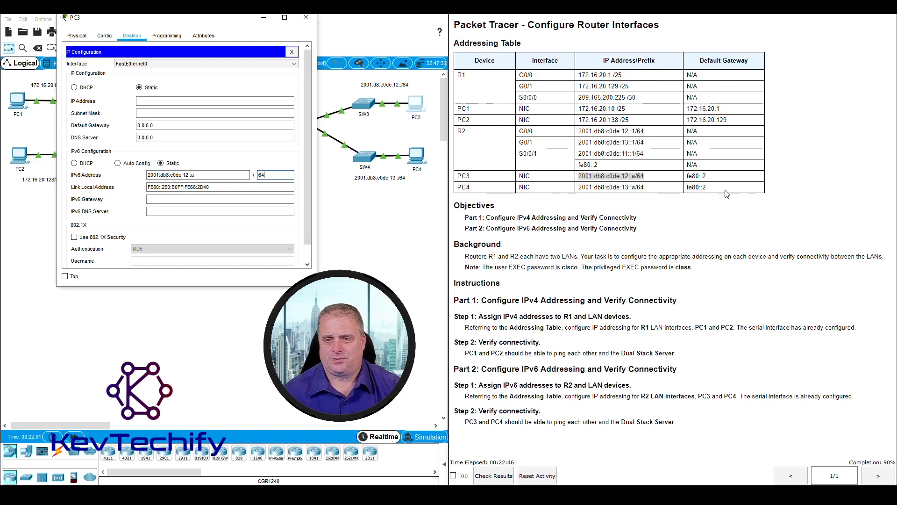
# Step: Set PC3's IPv6 gateway to fe80::2
pyautogui.click(717, 177)
pyautogui.moveTo(688, 176); pyautogui.dragTo(706, 176)
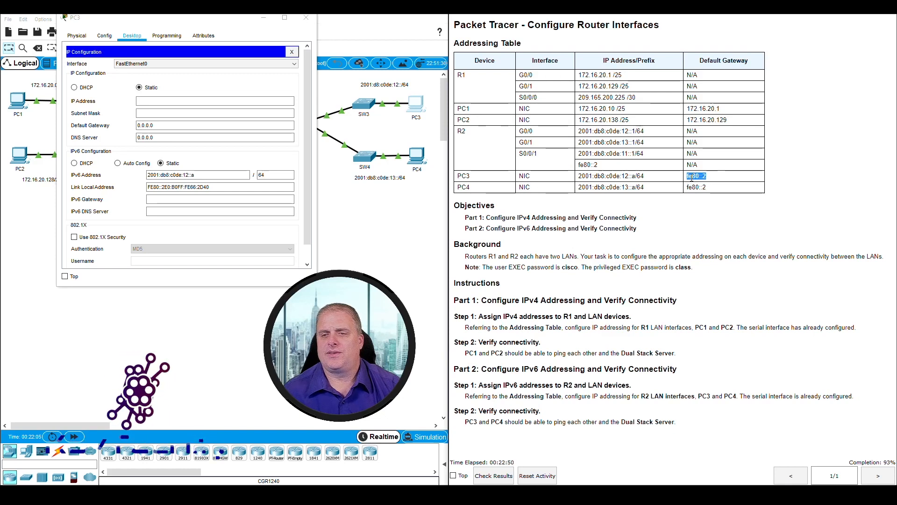
pyautogui.click(150, 200)
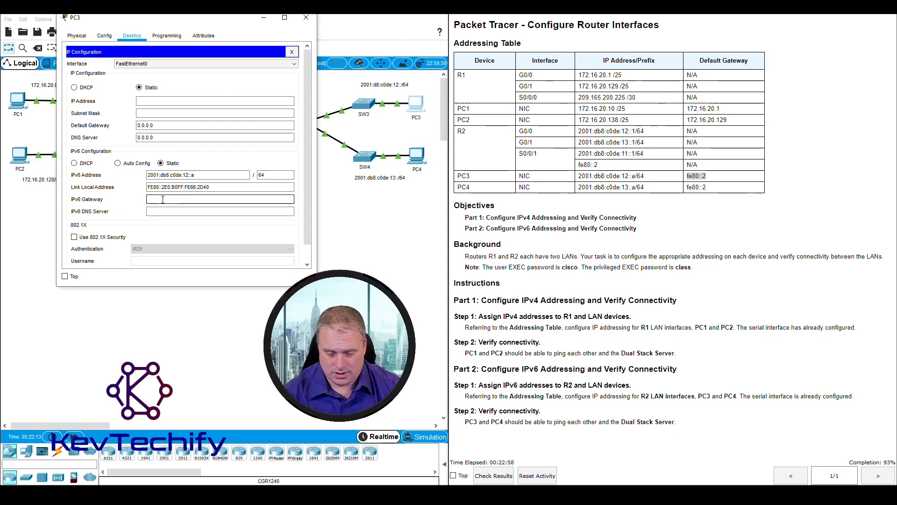
pyautogui.write('e80')
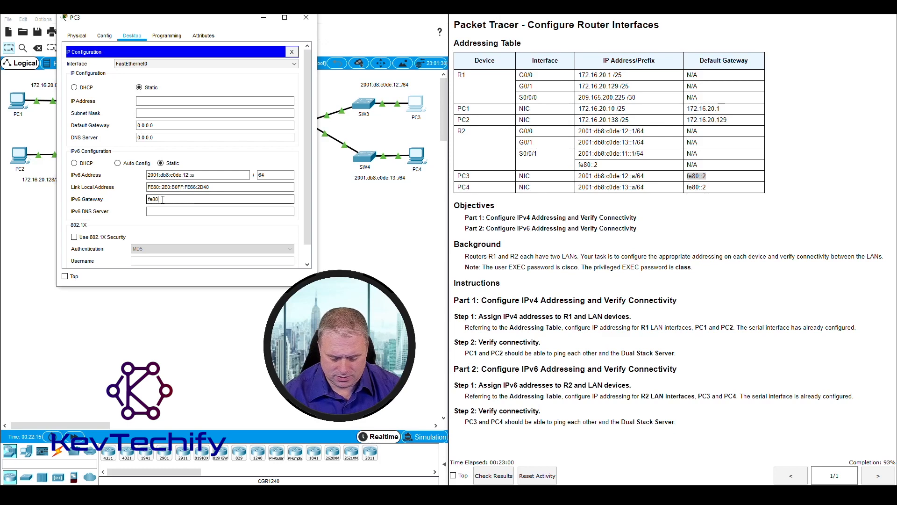
pyautogui.write('::2')
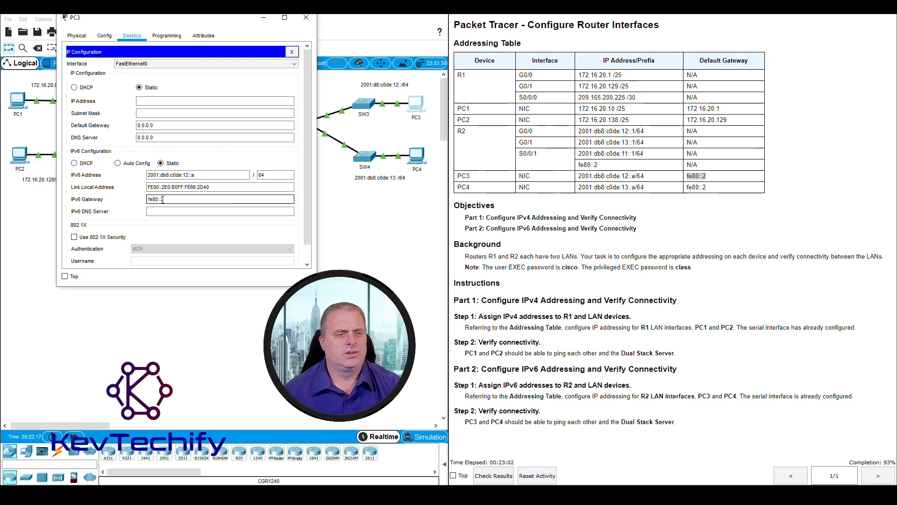
pyautogui.click(184, 211)
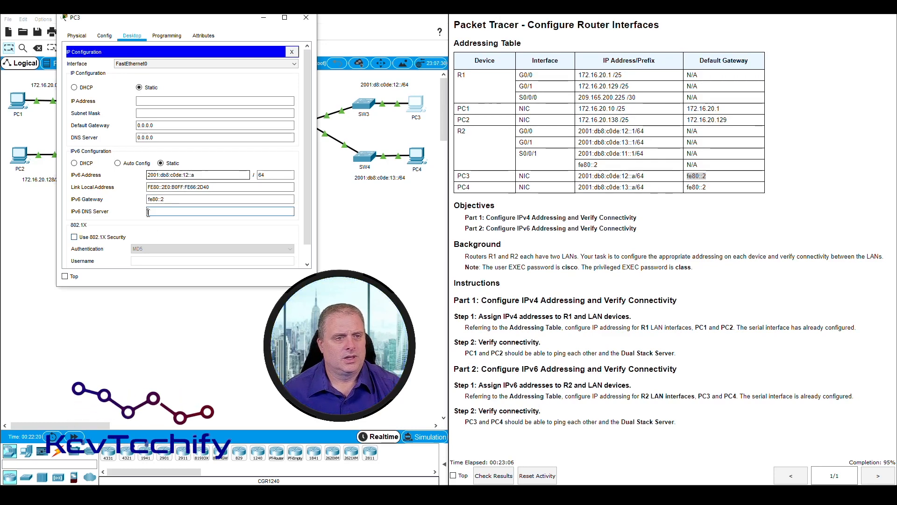
# Step: Close PC3's configuration window and open PC4's IP Configuration on its desktop
pyautogui.click(306, 19)
pyautogui.click(419, 158)
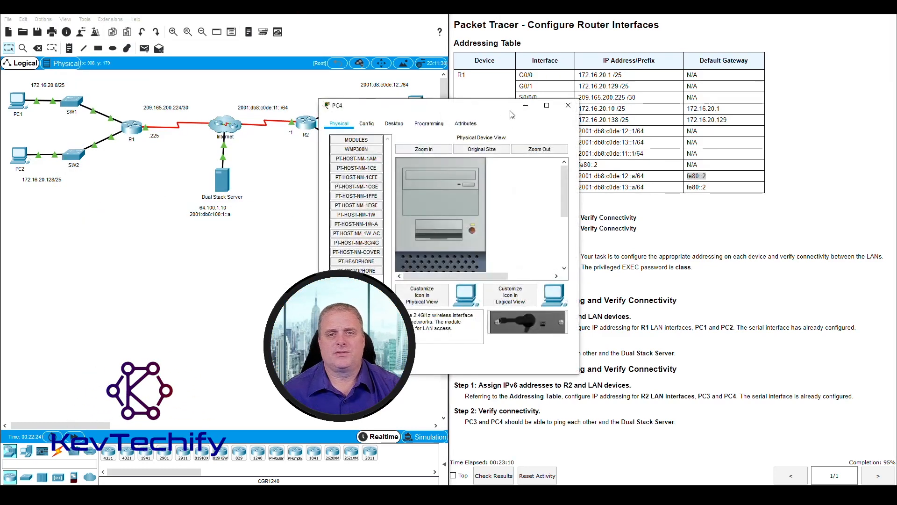
pyautogui.moveTo(508, 100); pyautogui.dragTo(246, 20)
pyautogui.click(132, 34)
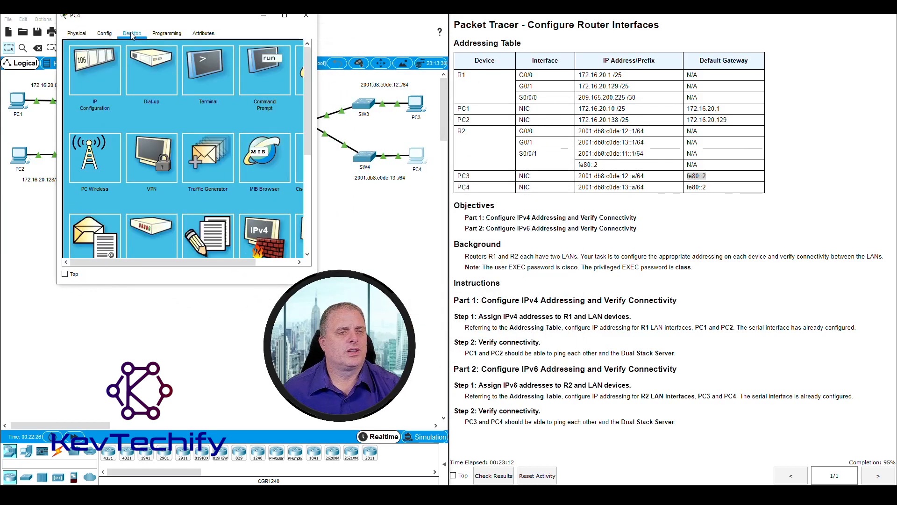
pyautogui.click(105, 71)
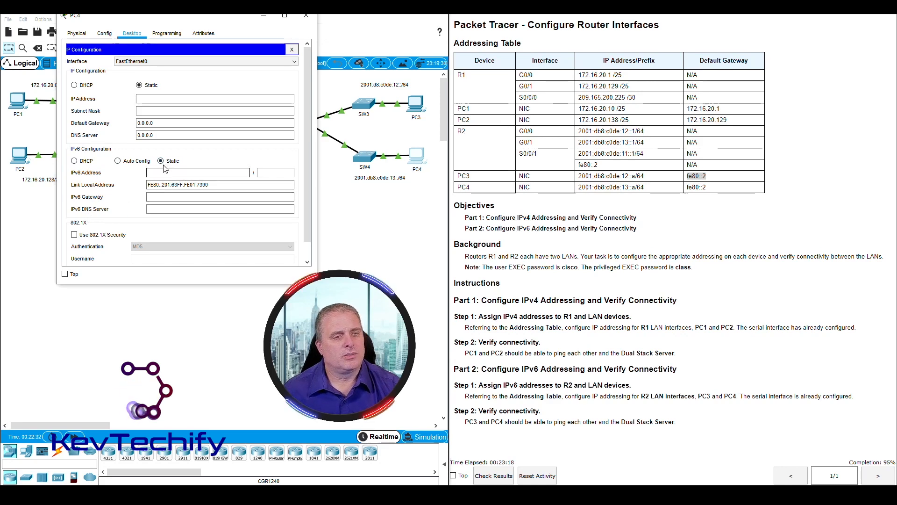
# Step: Set PC4's IPv6 address to 2001:db8:c0de:13::a with prefix length 64
pyautogui.click(579, 192)
pyautogui.moveTo(578, 187); pyautogui.dragTo(706, 187)
pyautogui.click(191, 172)
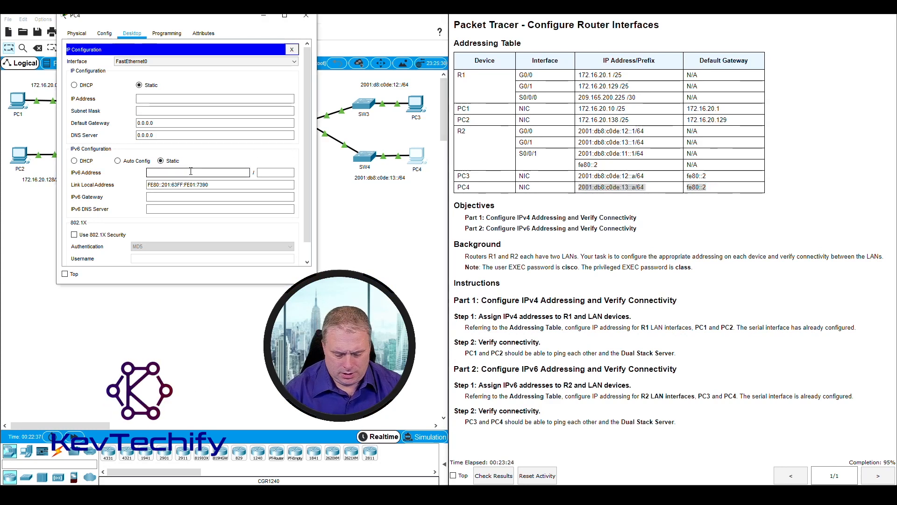
pyautogui.write('2001:')
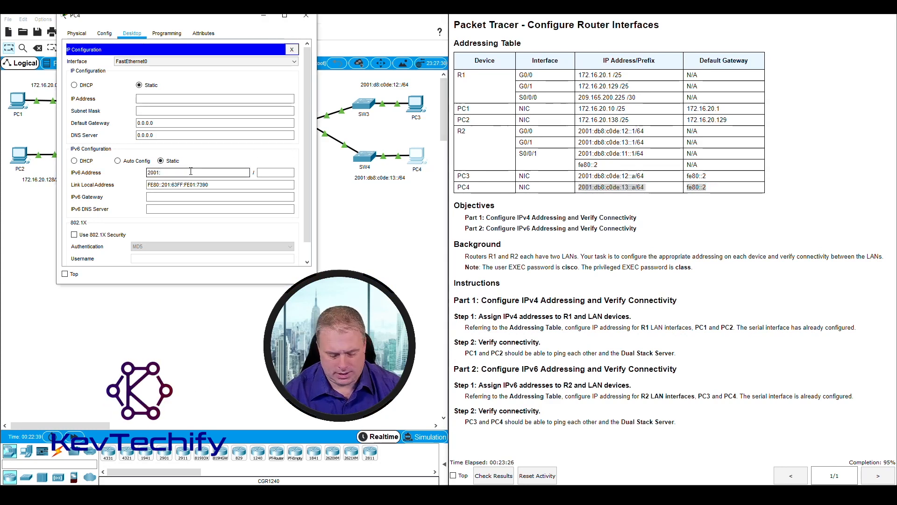
pyautogui.write('db8:c0de:13')
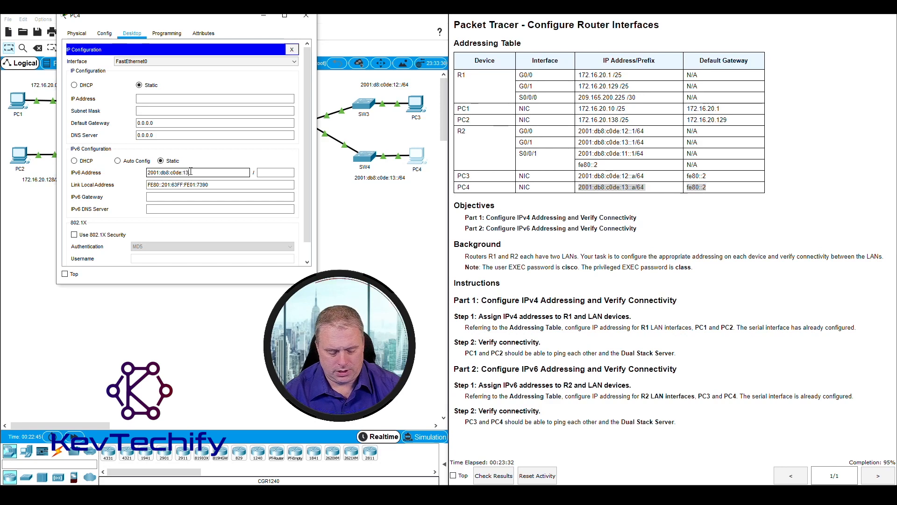
pyautogui.write(':a')
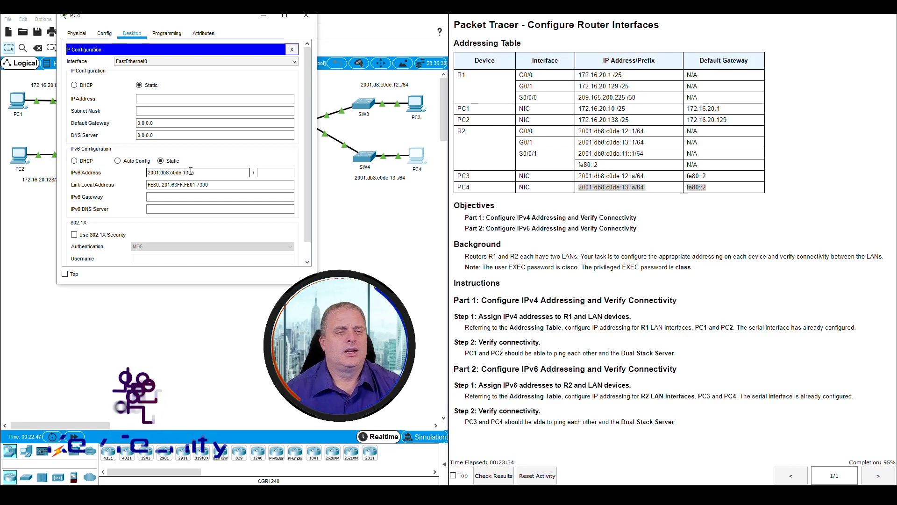
pyautogui.click(271, 172)
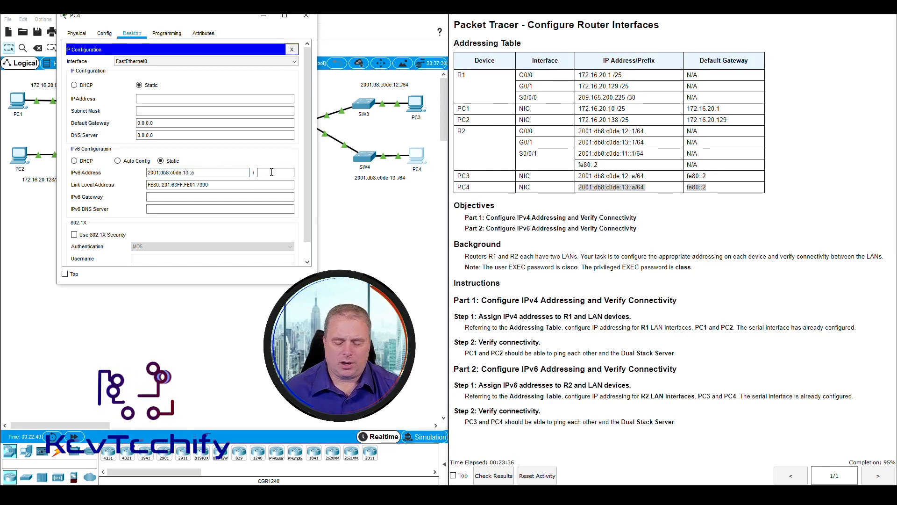
pyautogui.write('64')
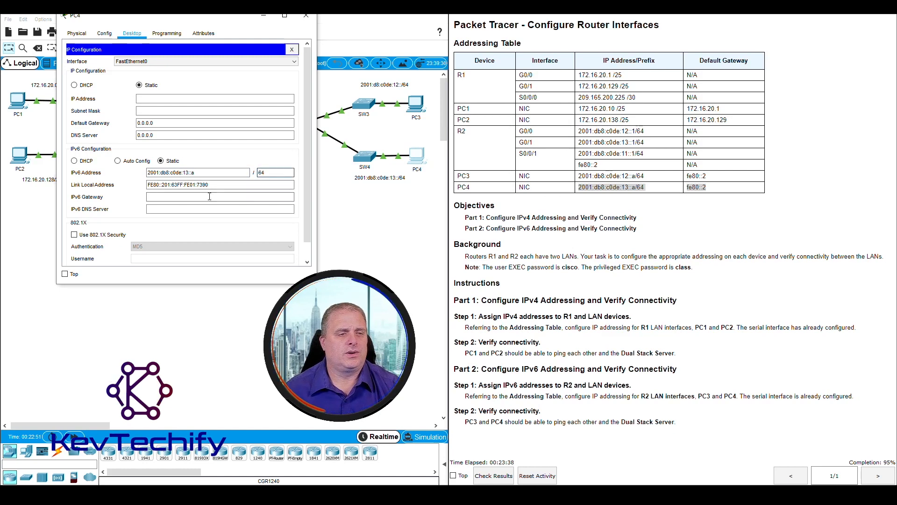
# Step: Set PC4's IPv6 gateway to fe80::2 and close PC4's window
pyautogui.click(175, 197)
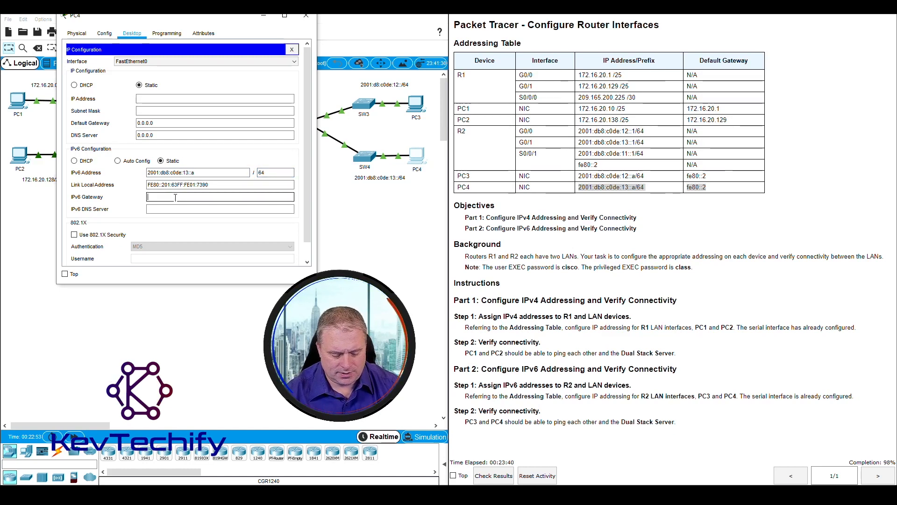
pyautogui.write('fe80::2')
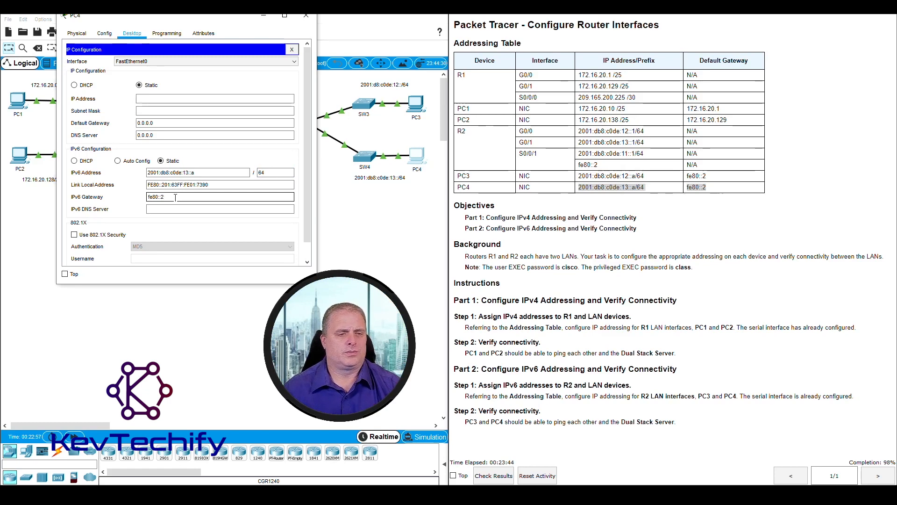
pyautogui.press('Tab')
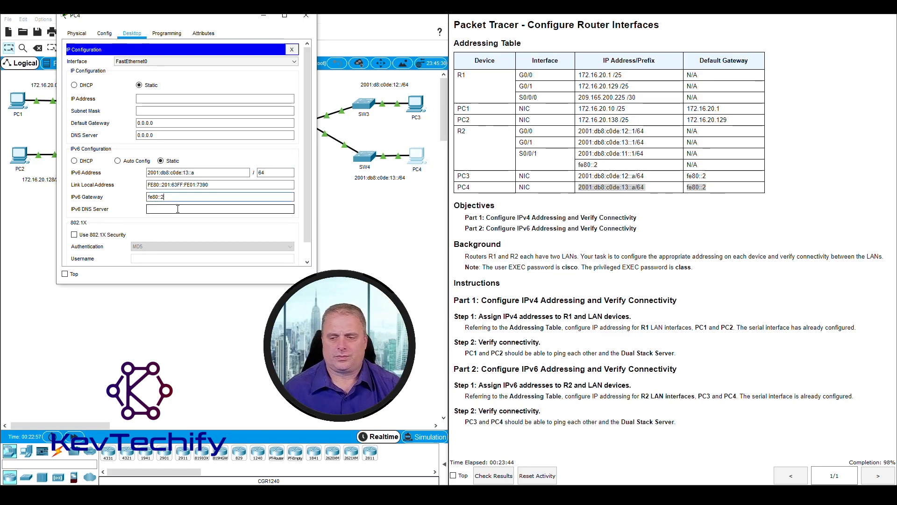
pyautogui.click(306, 18)
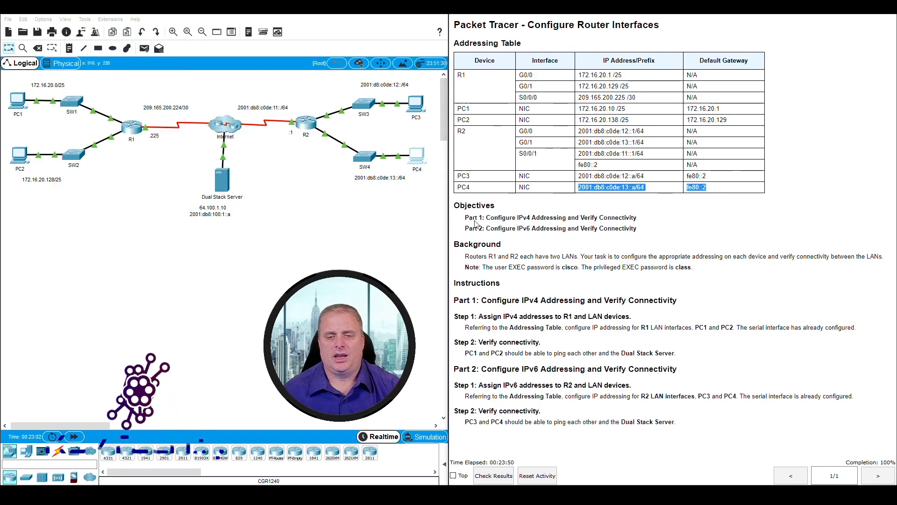
# Step: Open PC3's Command Prompt on its desktop
pyautogui.click(510, 423)
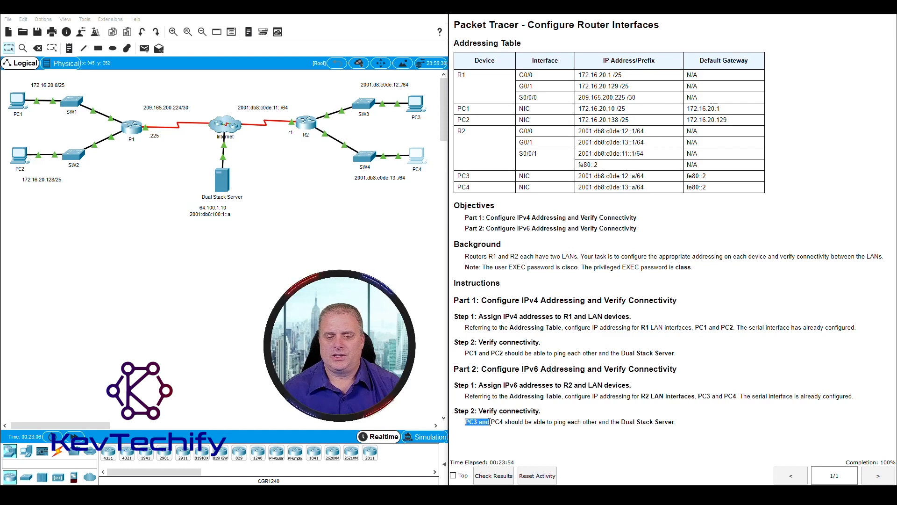
pyautogui.moveTo(506, 422); pyautogui.dragTo(653, 422)
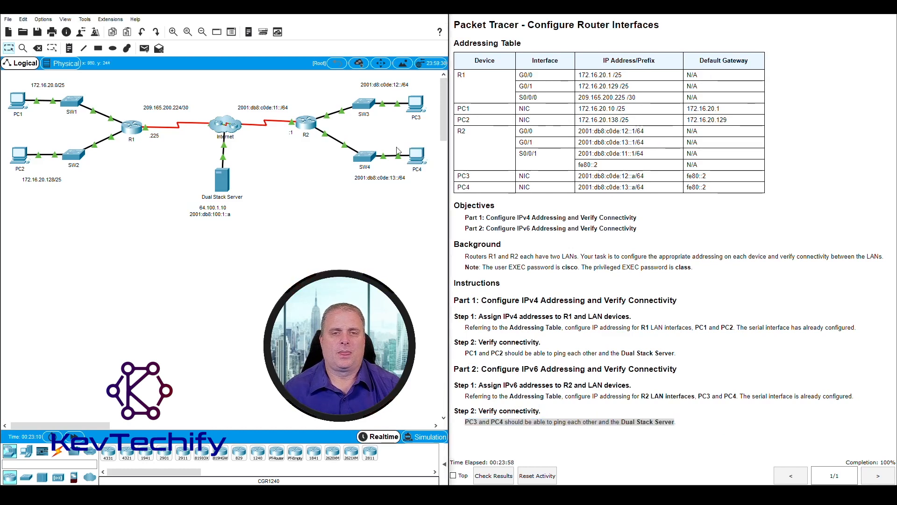
pyautogui.click(416, 104)
pyautogui.moveTo(468, 109); pyautogui.dragTo(190, 21)
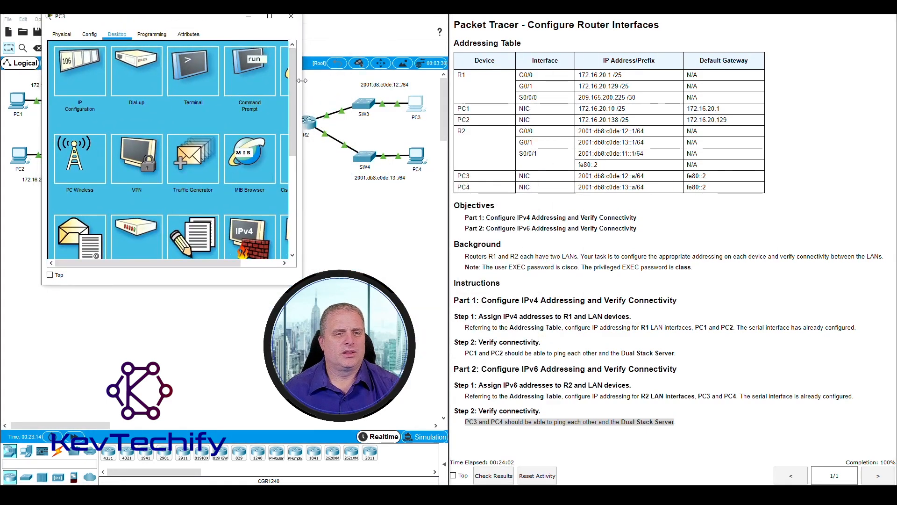
pyautogui.moveTo(296, 83); pyautogui.dragTo(385, 86)
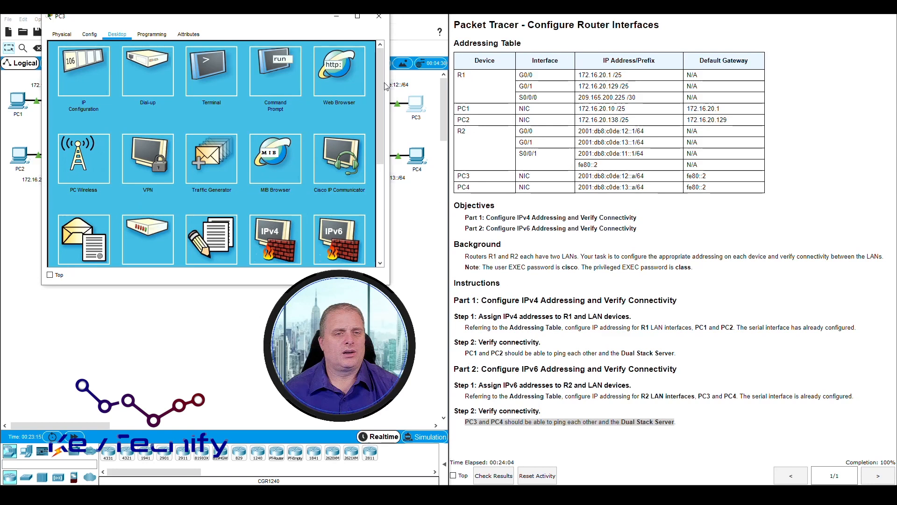
pyautogui.click(275, 71)
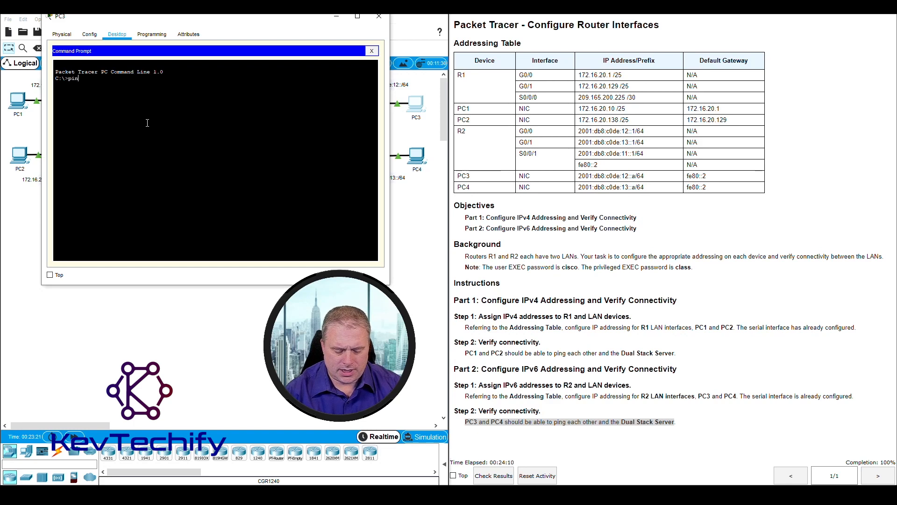
# Step: Ping PC4 at 2001:db8:c0de:13::a from PC3's command prompt
pyautogui.write('ping')
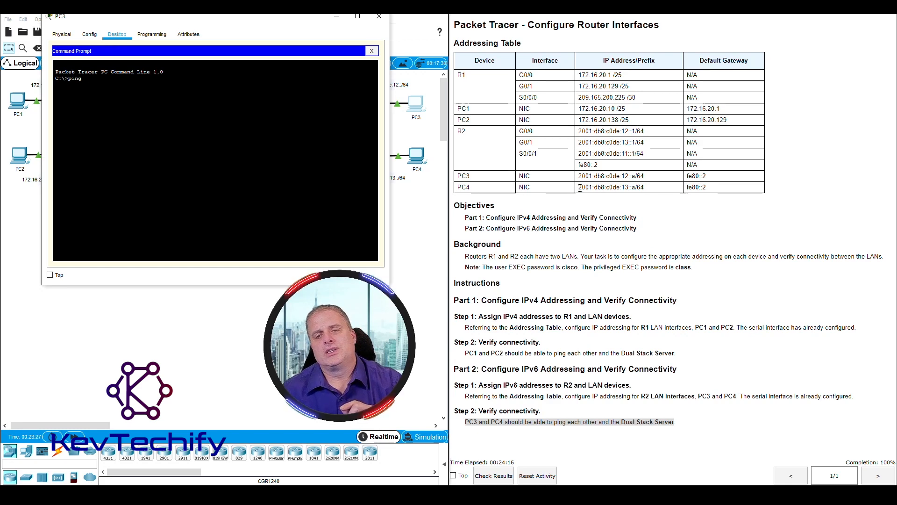
pyautogui.moveTo(580, 188); pyautogui.dragTo(636, 187)
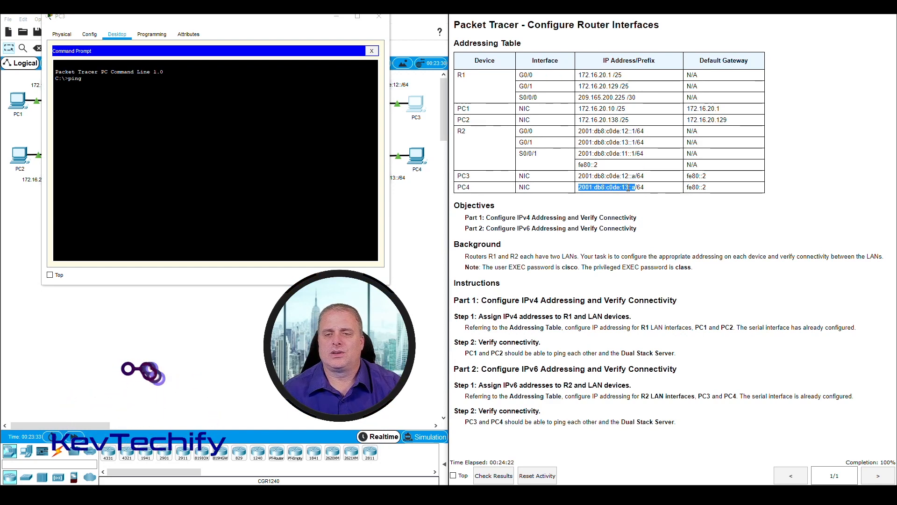
pyautogui.click(173, 83)
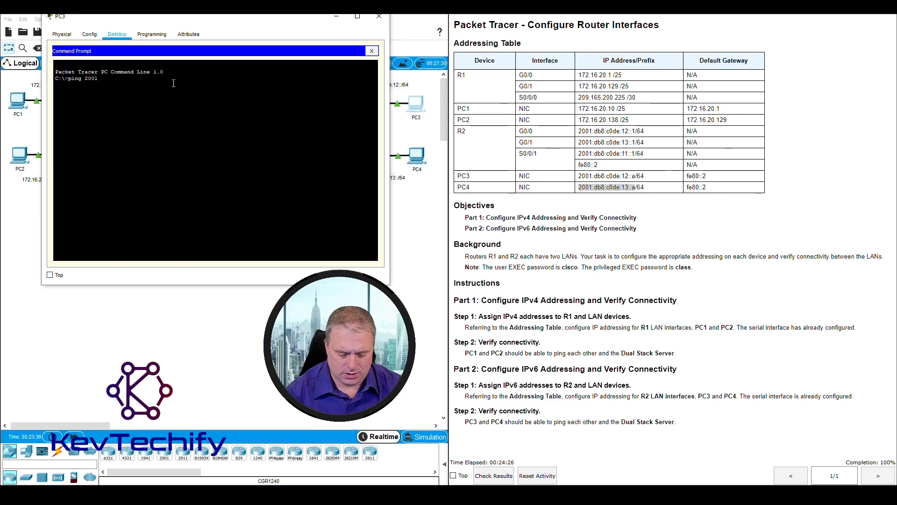
pyautogui.write('ping 2001:db8:')
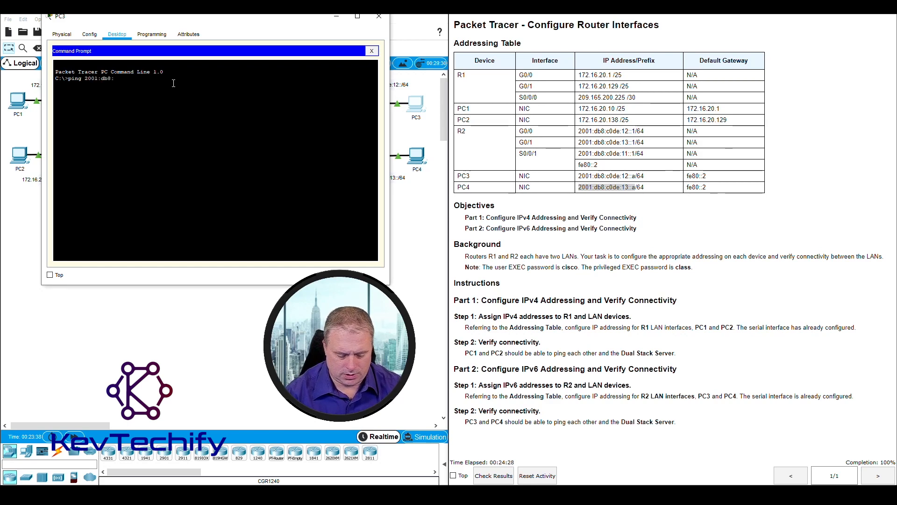
pyautogui.write('c0de:13')
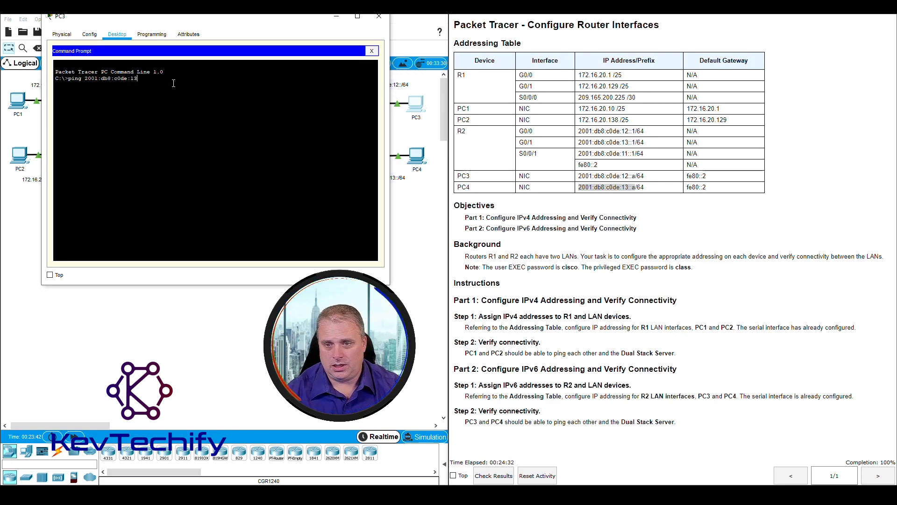
pyautogui.write('::')
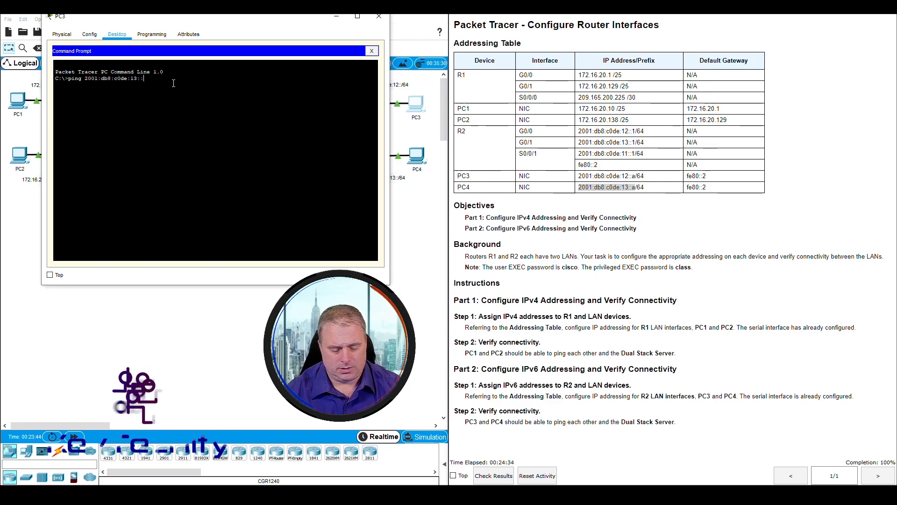
pyautogui.write('a')
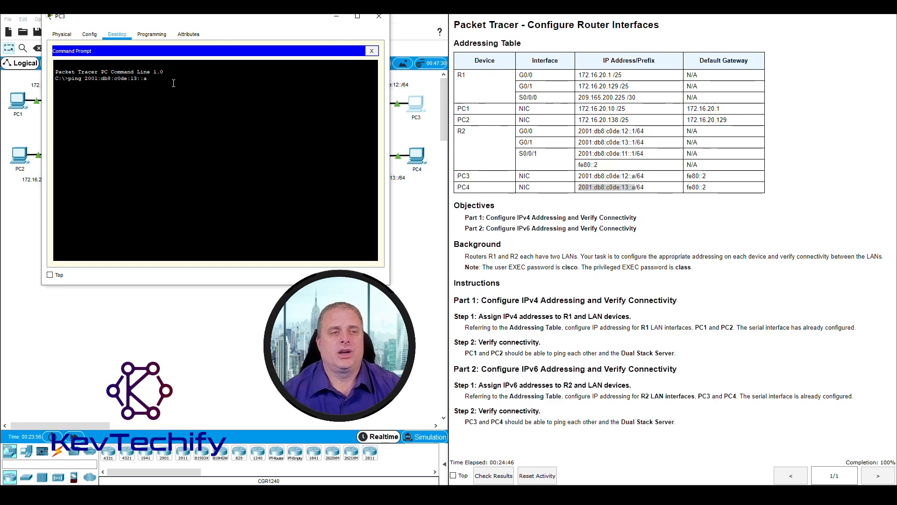
pyautogui.press('Return')
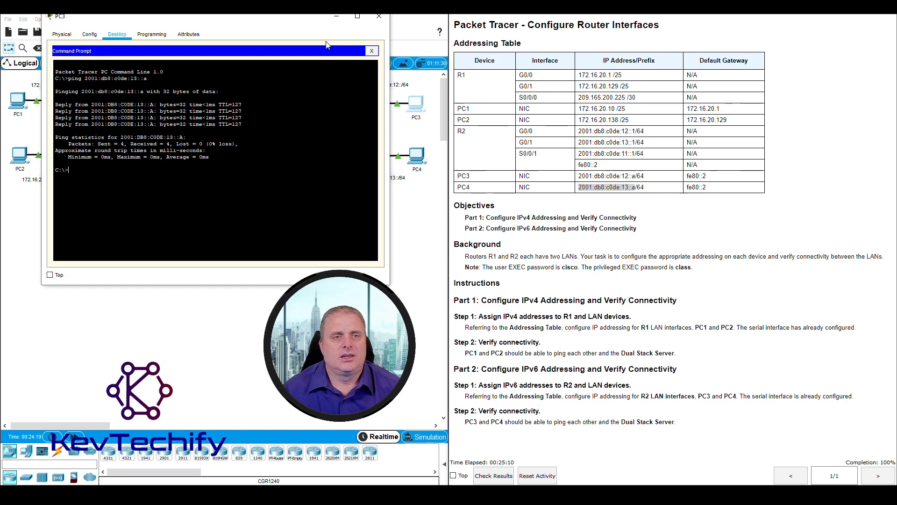
# Step: Ping the Dual Stack Server at 2001:db8:100:1::a from PC3
pyautogui.moveTo(284, 21); pyautogui.dragTo(504, 18)
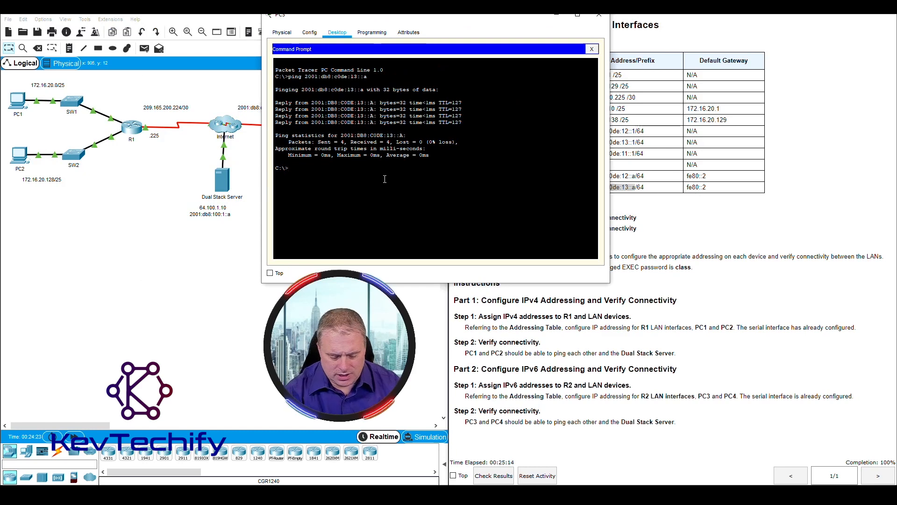
pyautogui.write('ping')
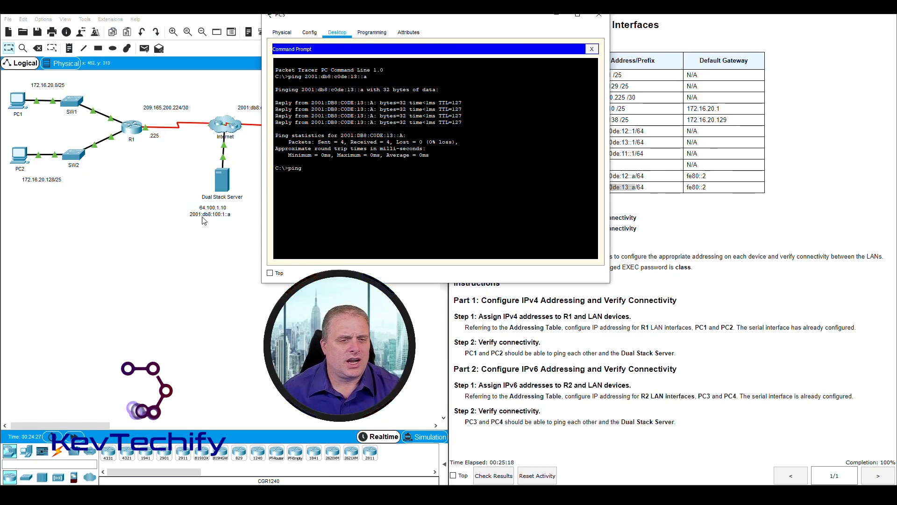
pyautogui.write(' 2001')
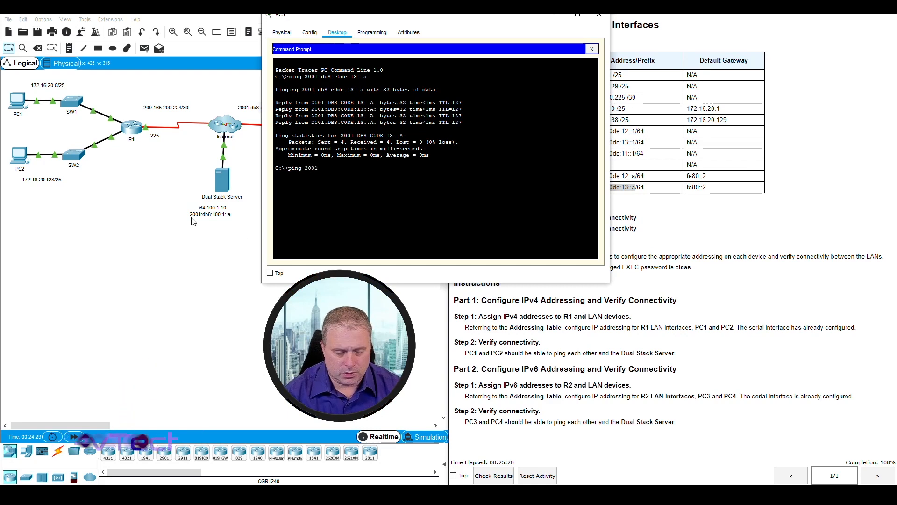
pyautogui.write(':db')
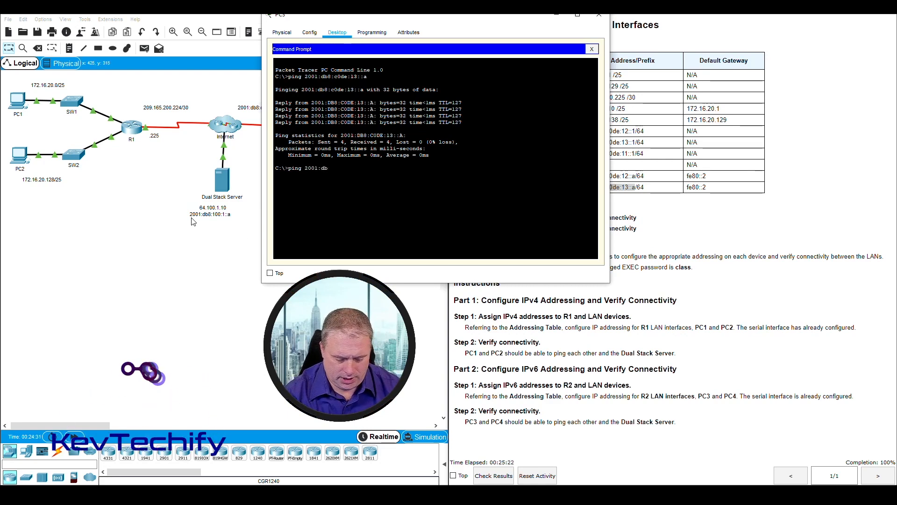
pyautogui.write('8:100:')
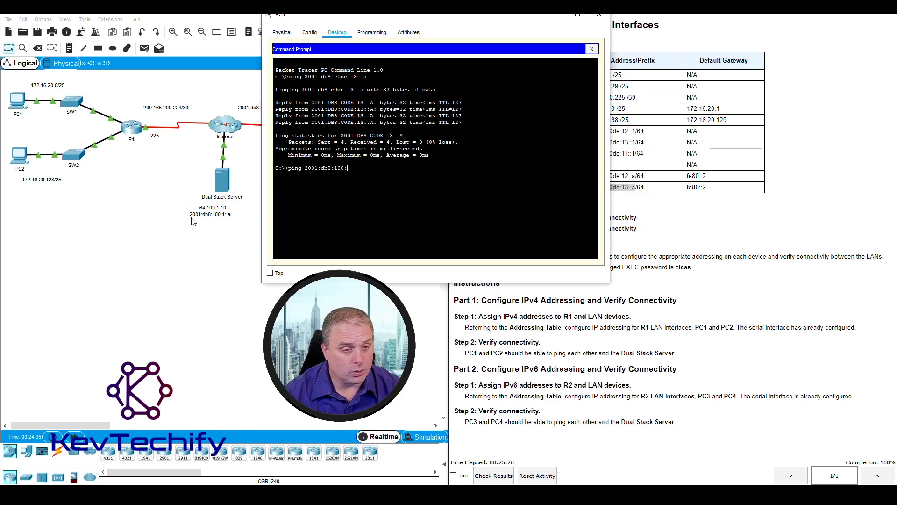
pyautogui.write('1::')
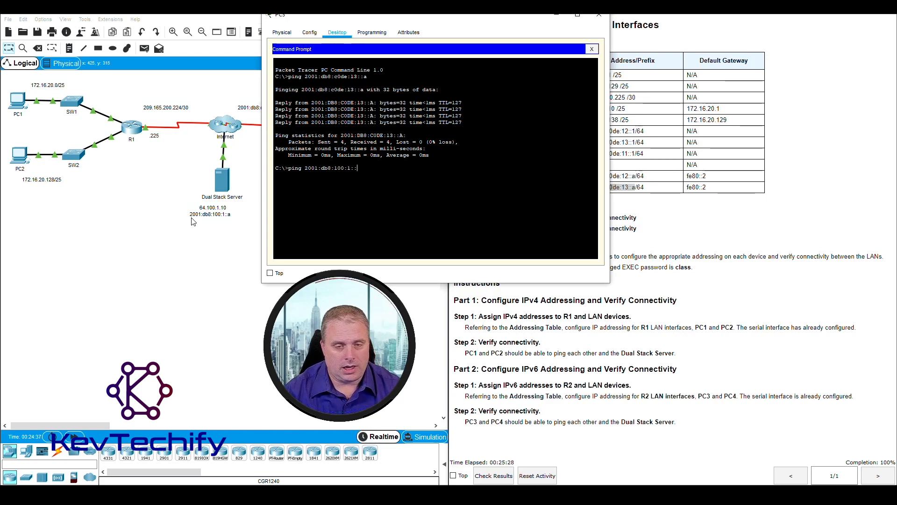
pyautogui.write('a')
pyautogui.press('Return')
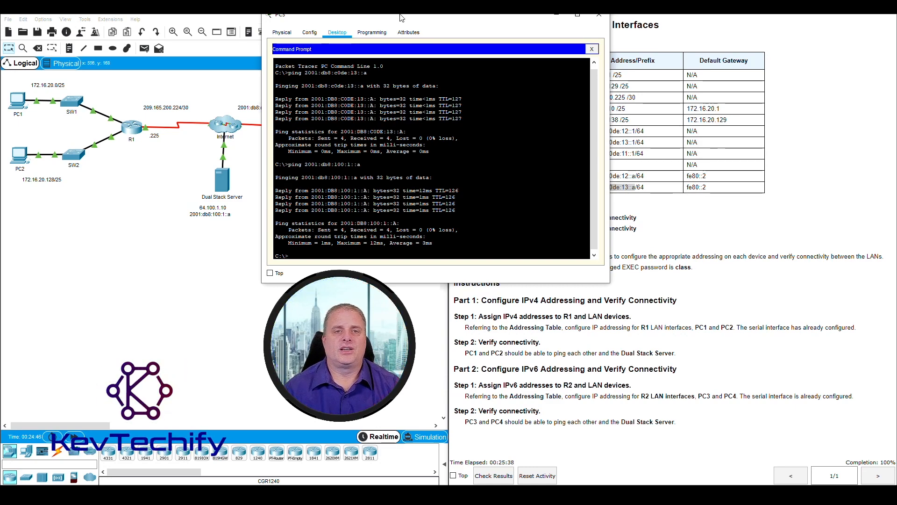
pyautogui.moveTo(401, 18); pyautogui.dragTo(555, 22)
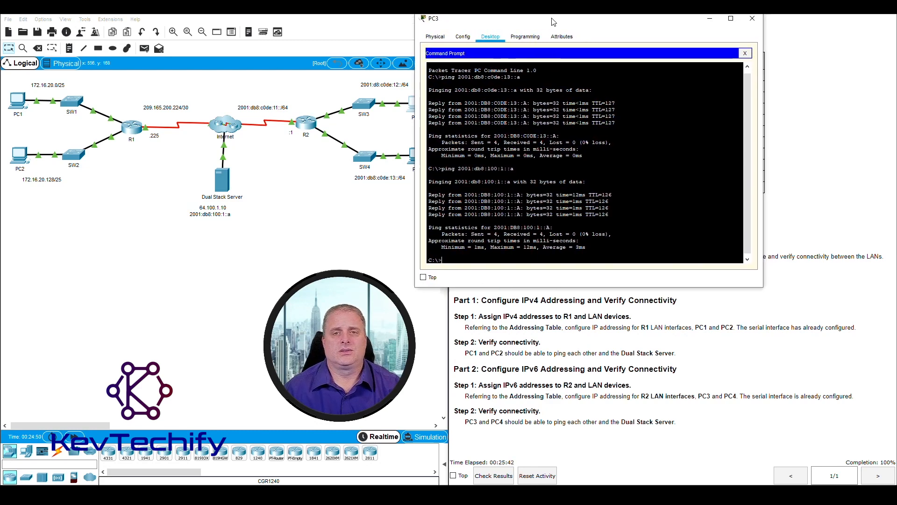